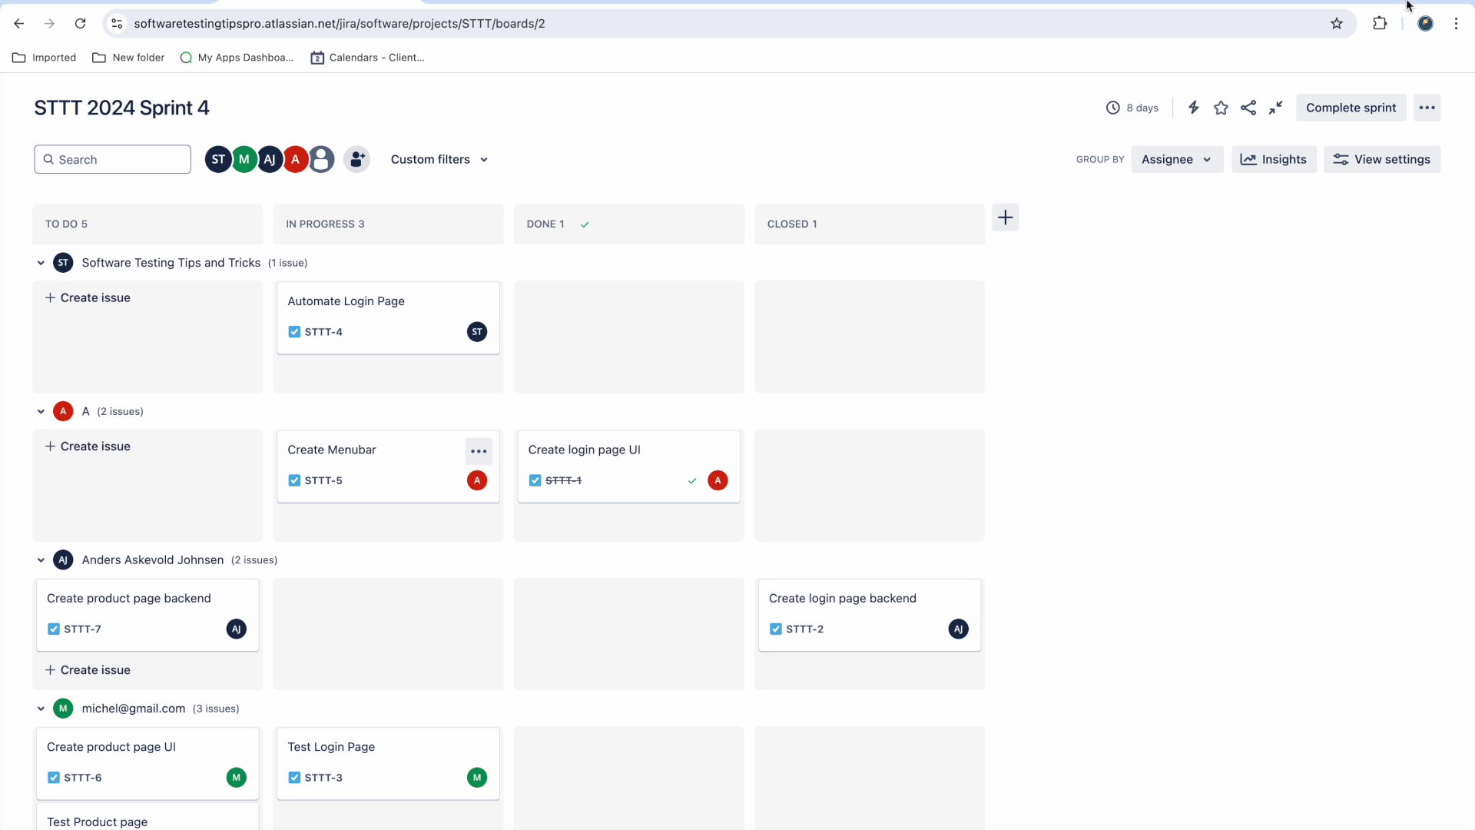
pyautogui.click(1428, 111)
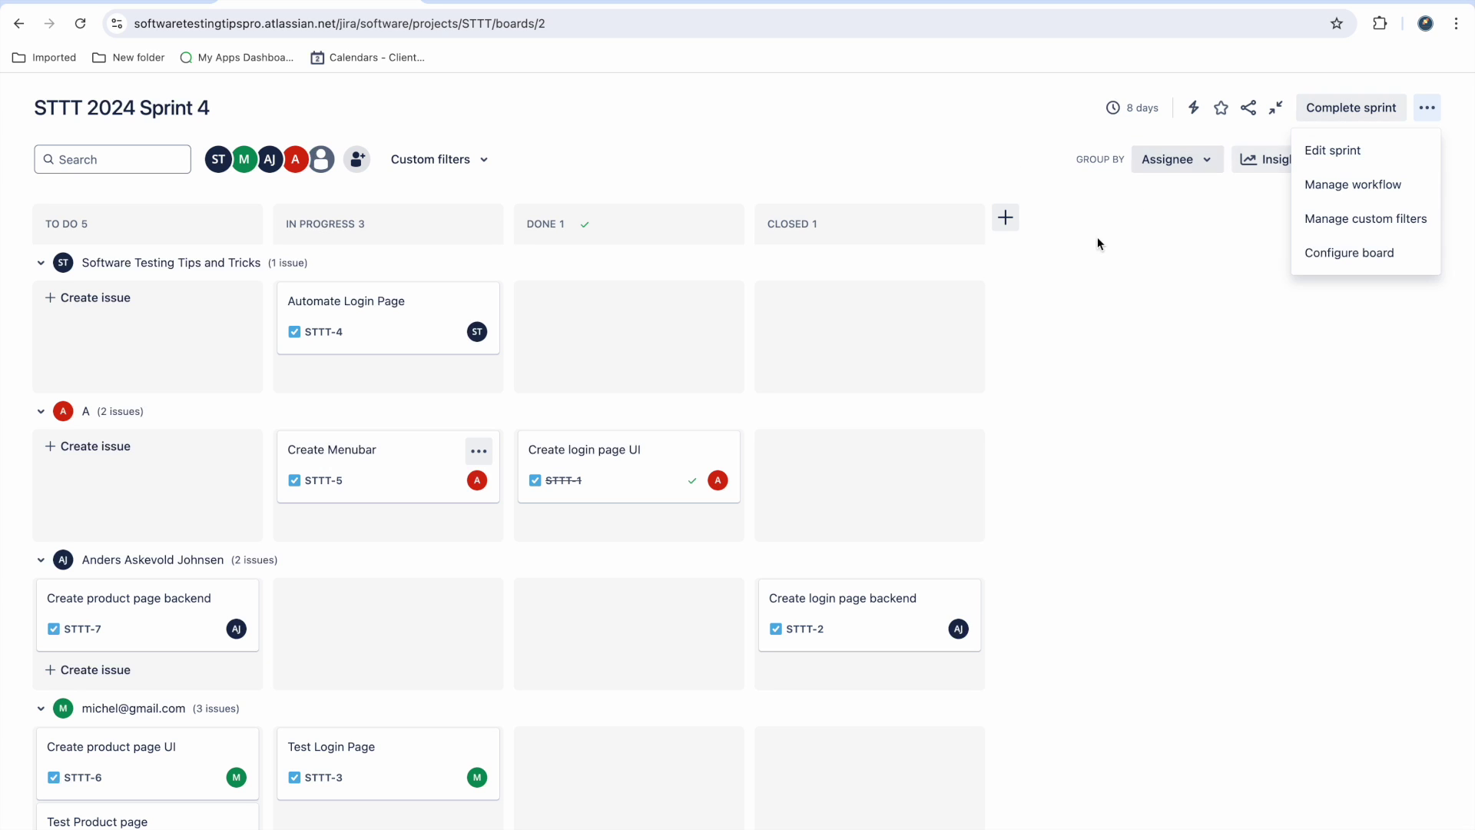
pyautogui.click(1095, 299)
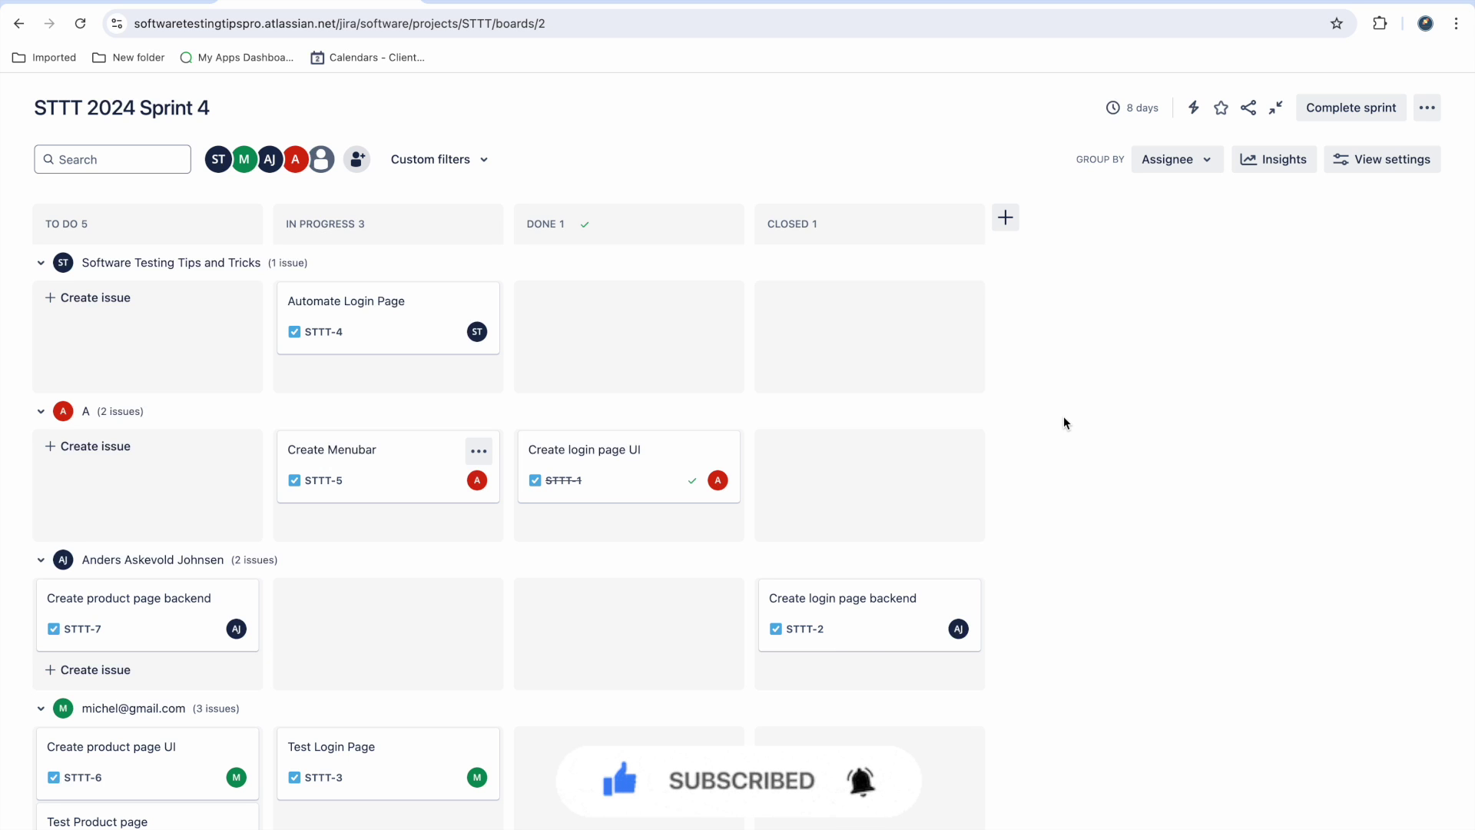
# Exit the board's full-screen view and start a new project with the Scrum template and the team-managed type
pyautogui.click(1276, 107)
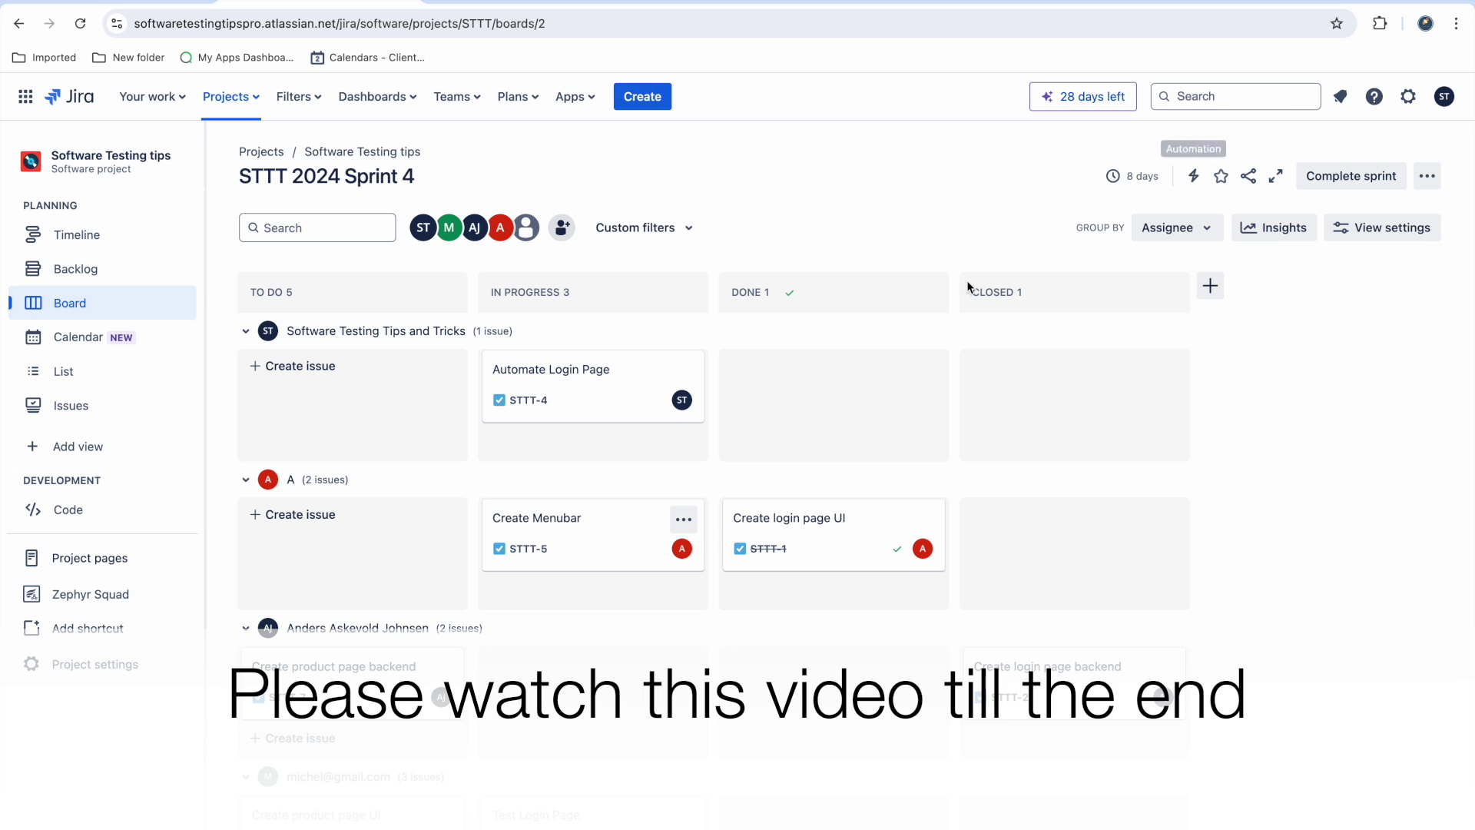
pyautogui.click(254, 111)
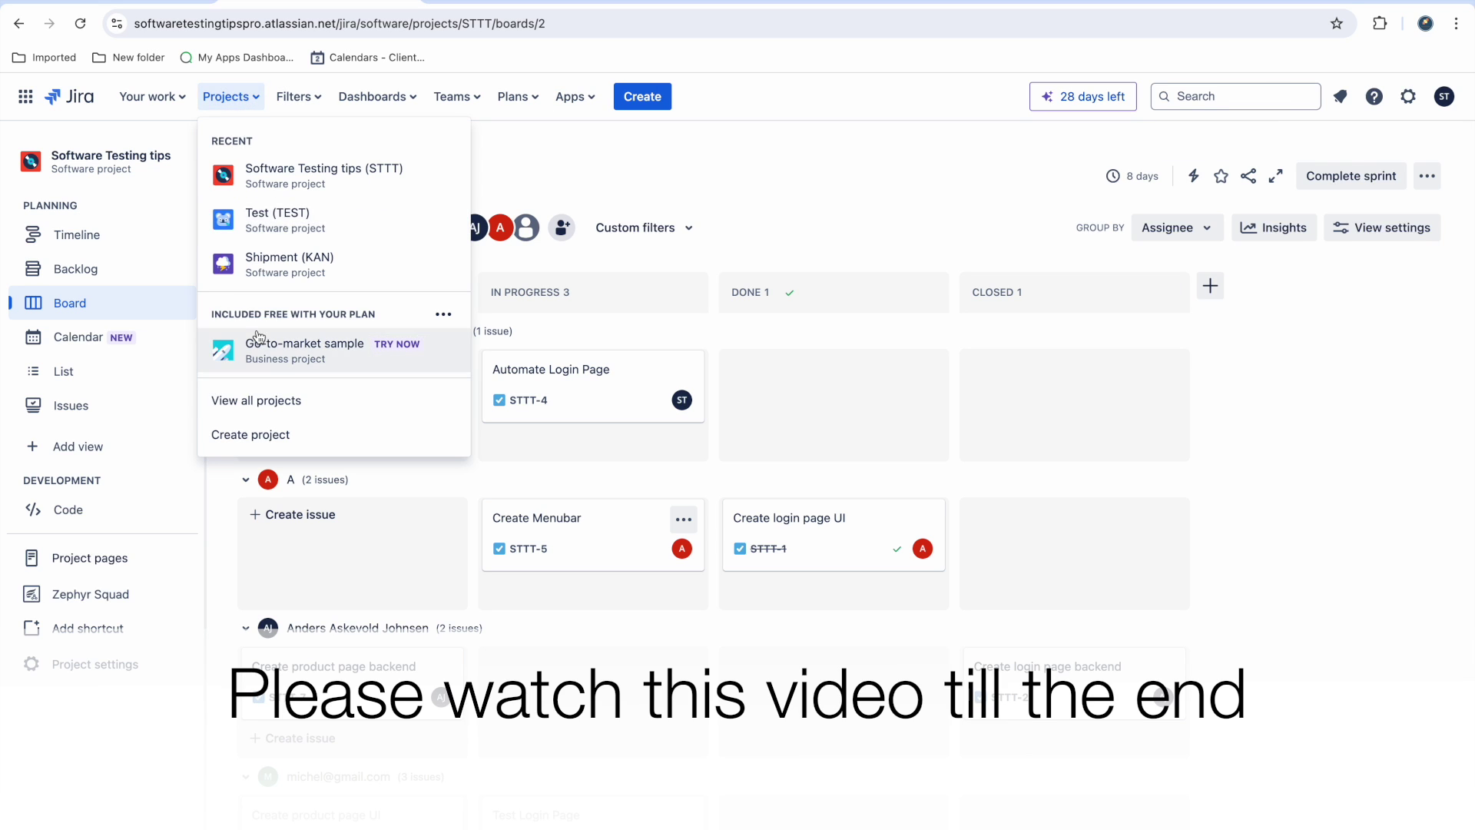
pyautogui.click(259, 436)
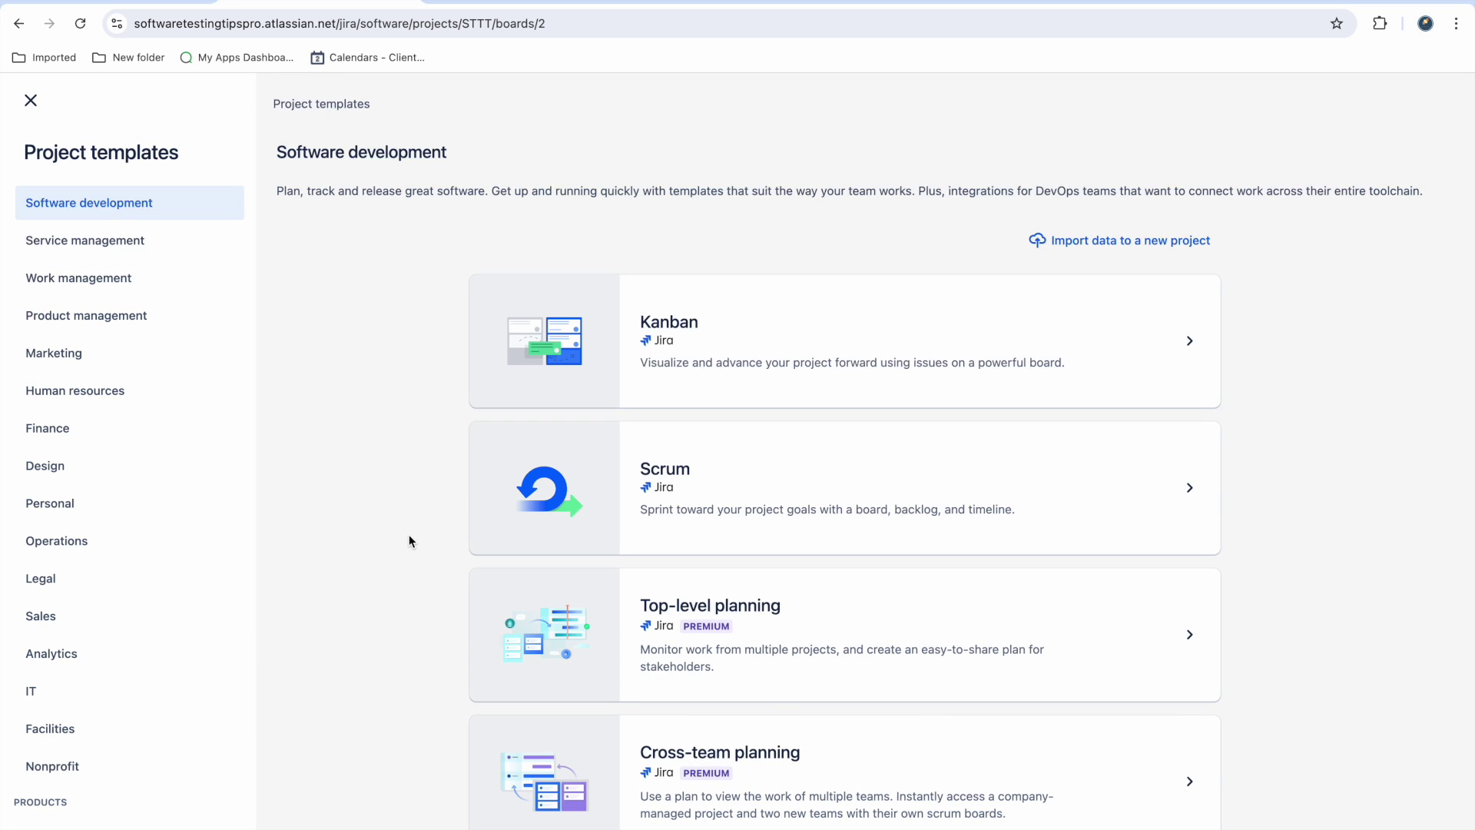
pyautogui.scroll(-1, 409, 541)
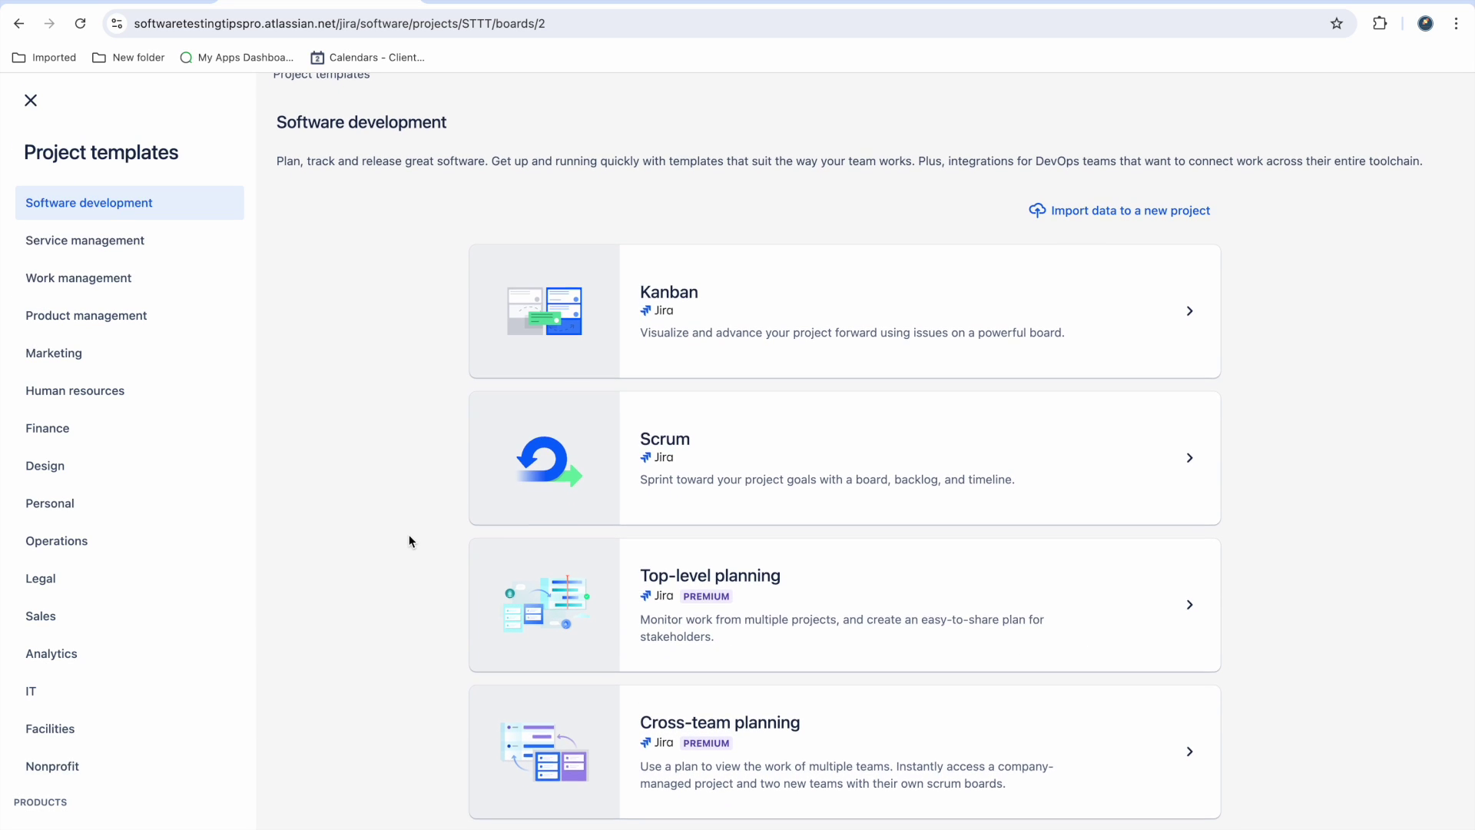
pyautogui.scroll(-3, 409, 541)
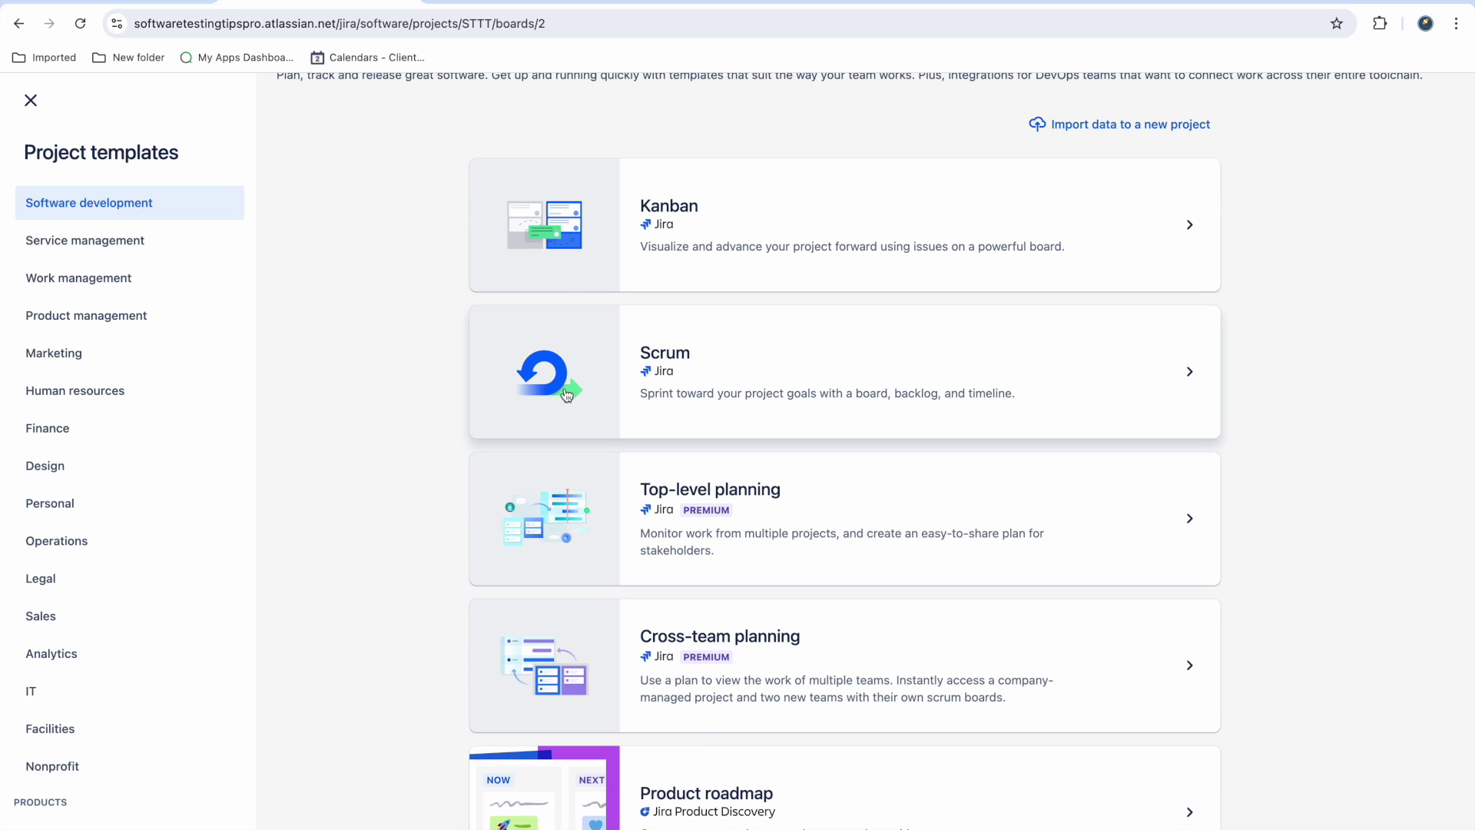
pyautogui.click(688, 384)
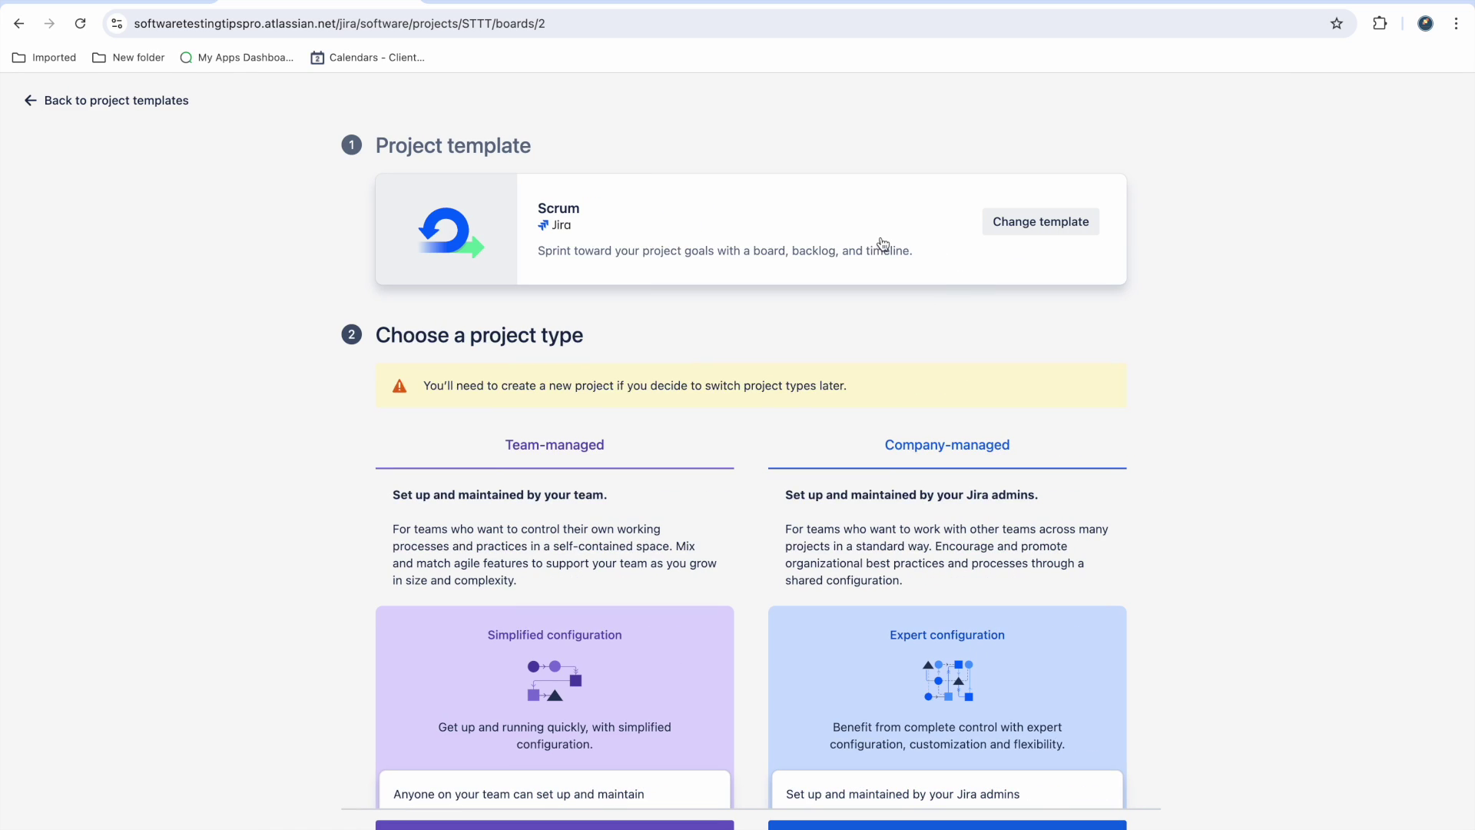
pyautogui.scroll(-3, 931, 670)
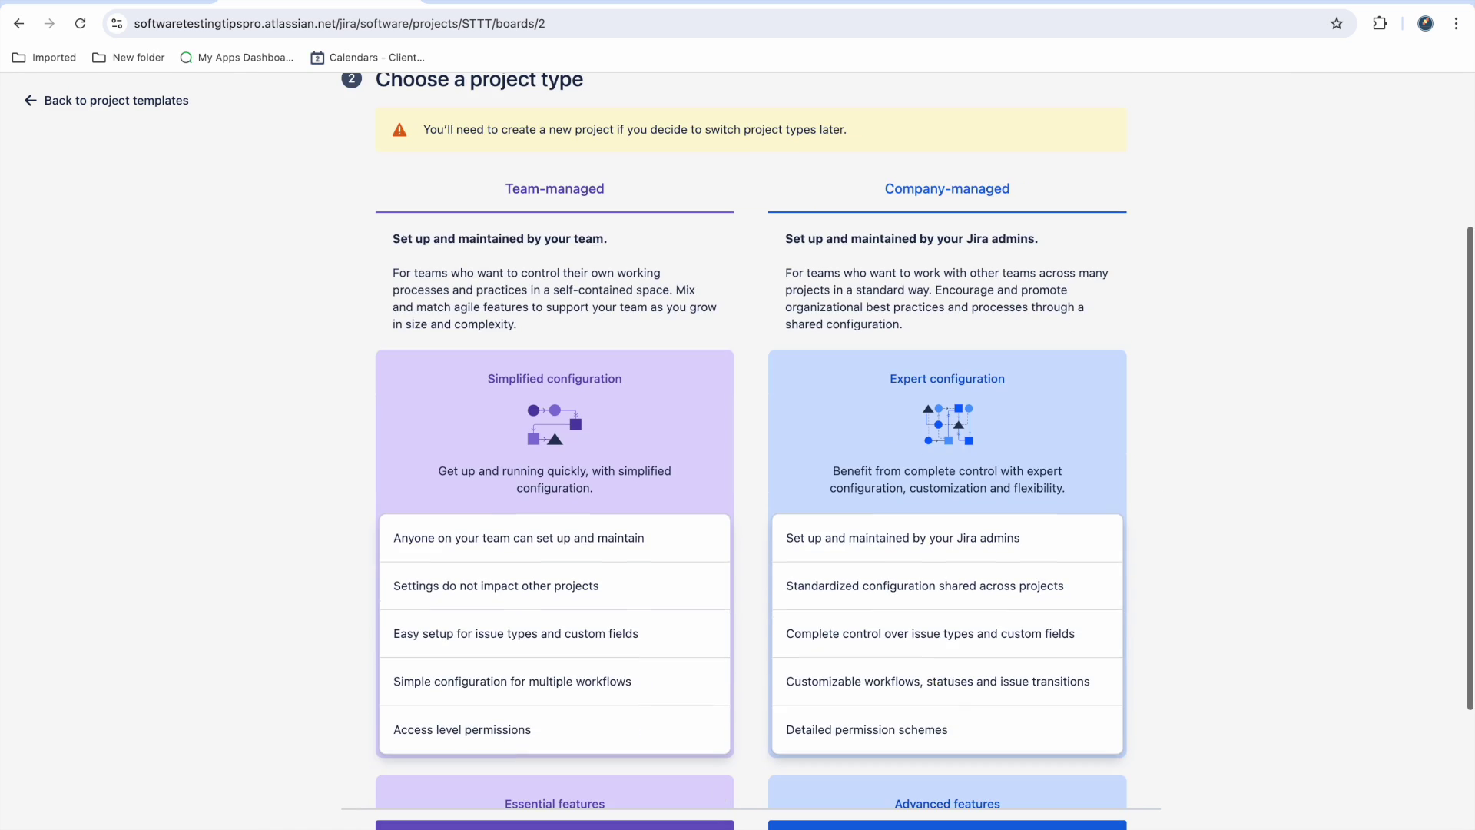
pyautogui.click(555, 824)
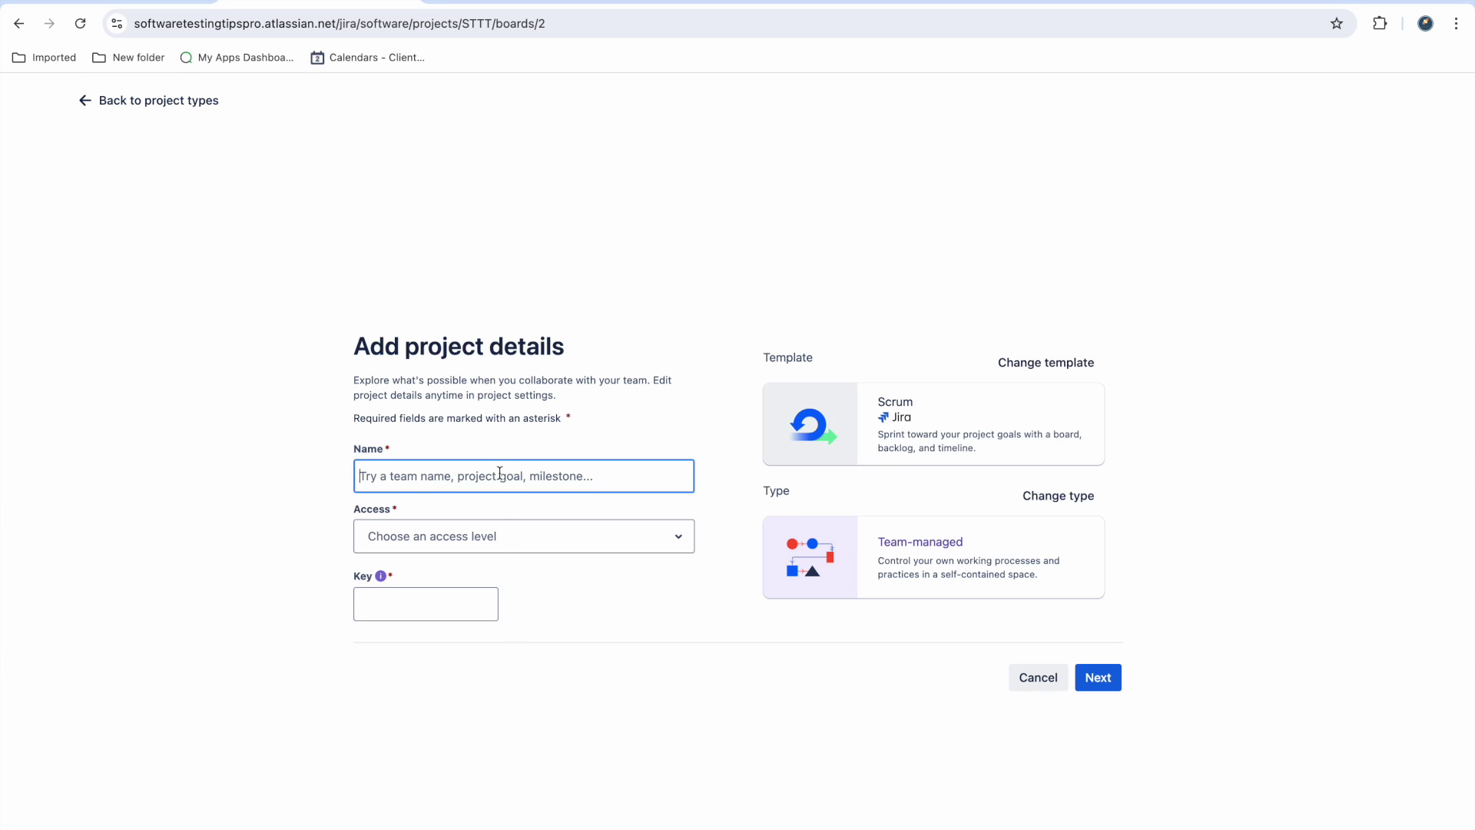
# Name the new project SoftwareTestingTipsAndTricks and set its access level to Open
pyautogui.write('Softwar')
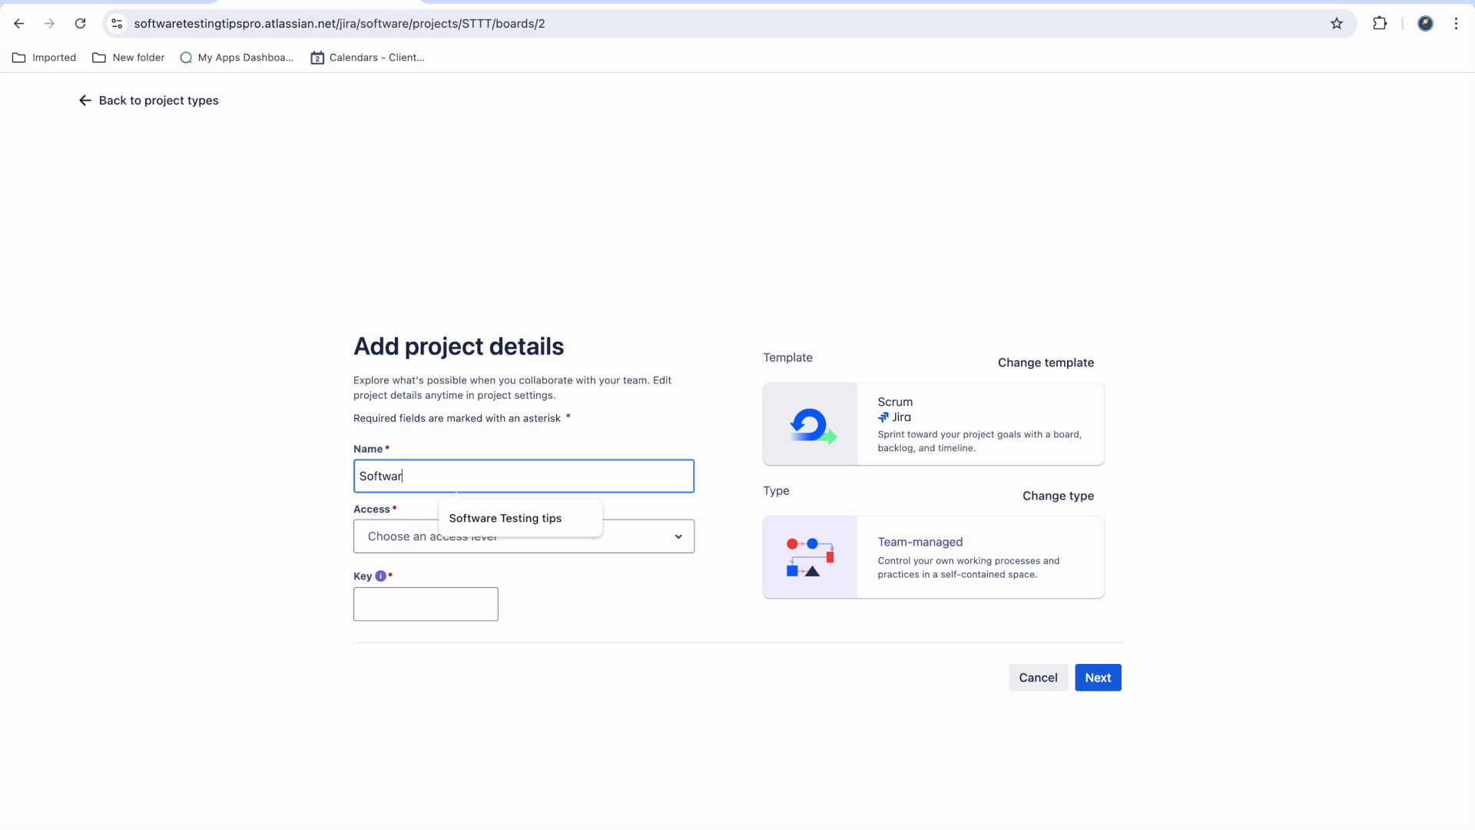
pyautogui.write('eTestingTipsAndTricks')
pyautogui.click(471, 541)
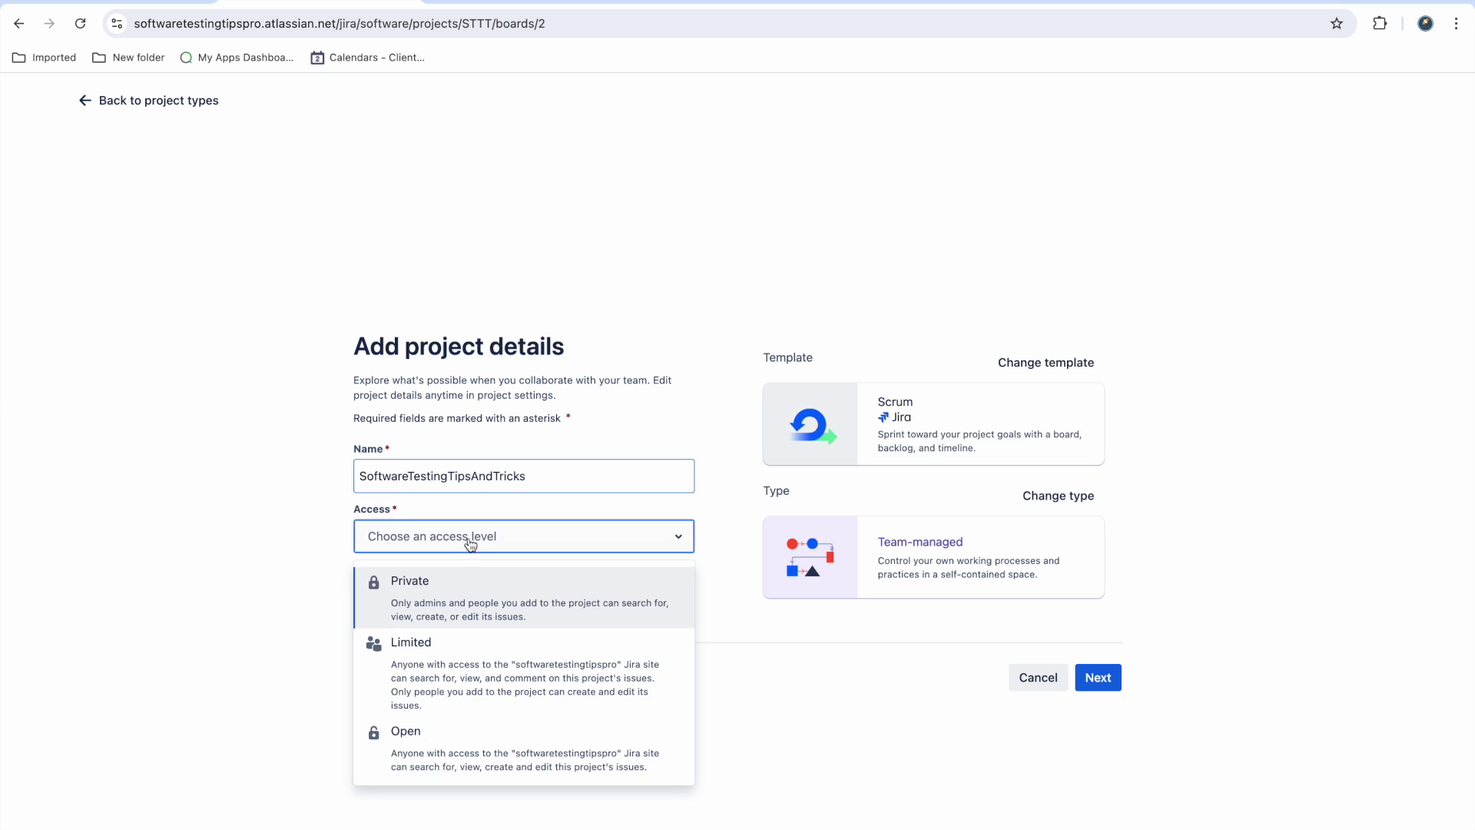
pyautogui.click(477, 749)
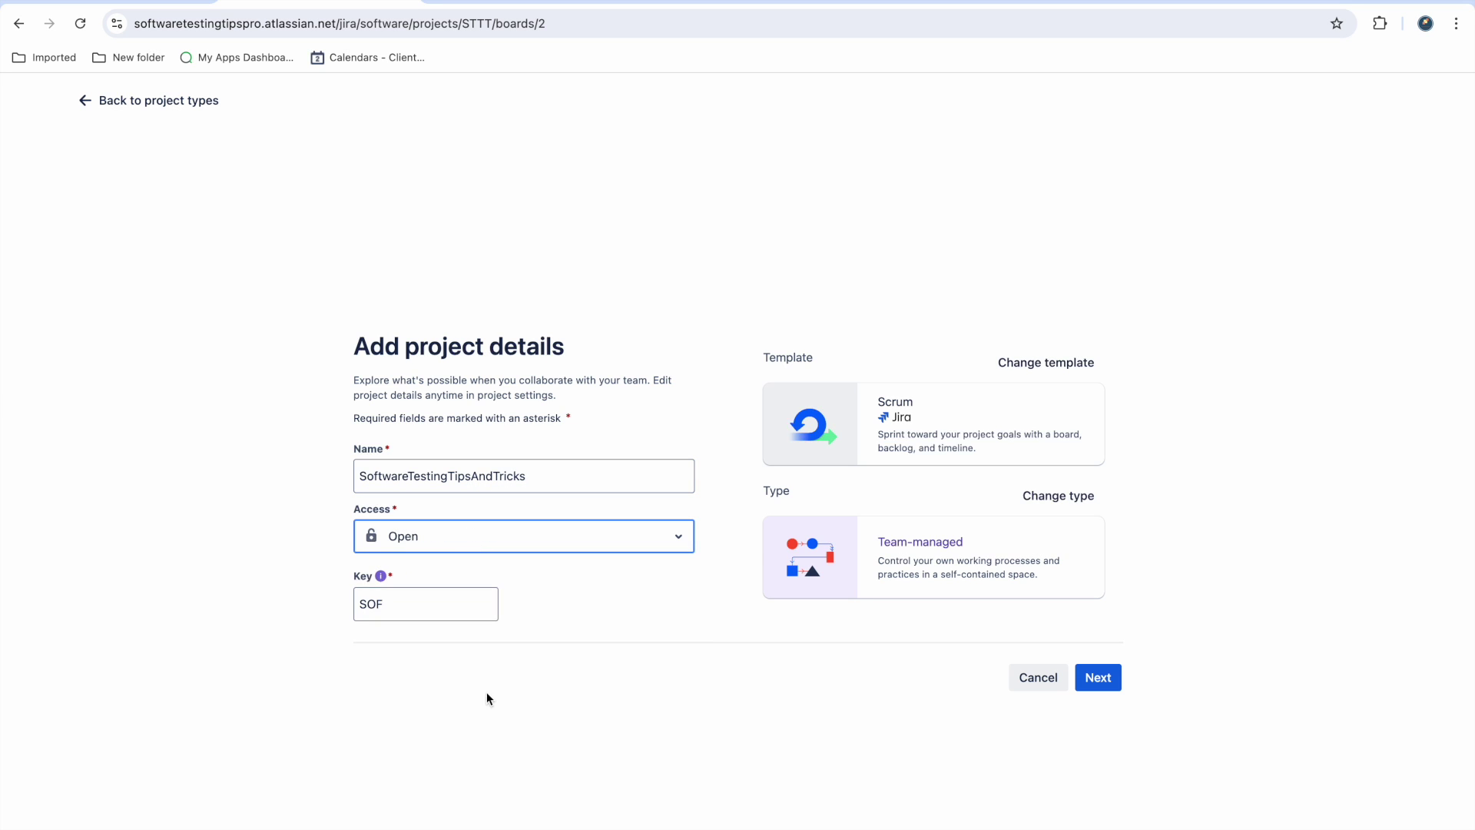
# Set the project key to STT and create the project
pyautogui.click(449, 607)
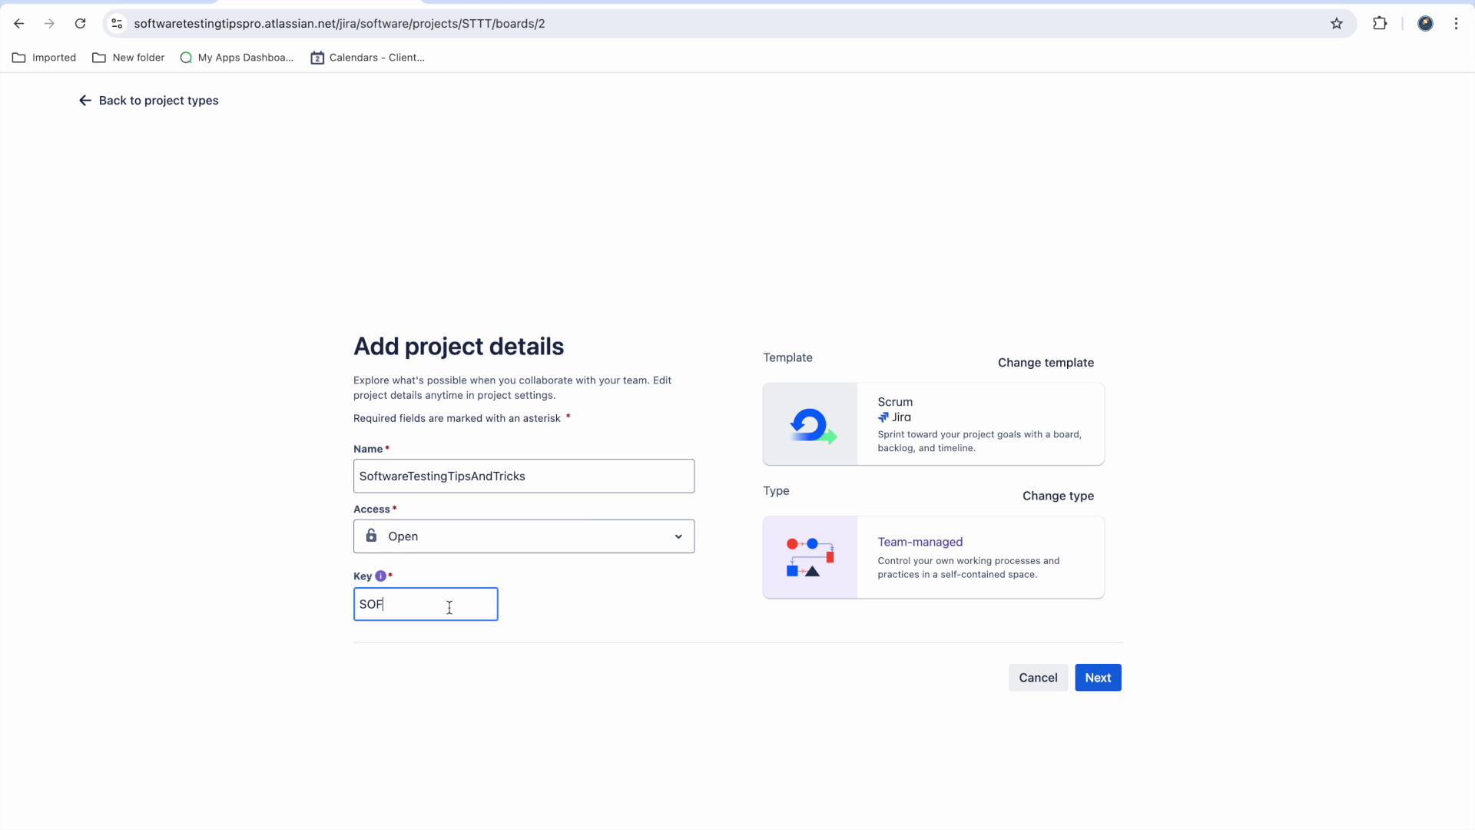
pyautogui.press('BackSpace')
pyautogui.press('BackSpace')
pyautogui.press('BackSpace')
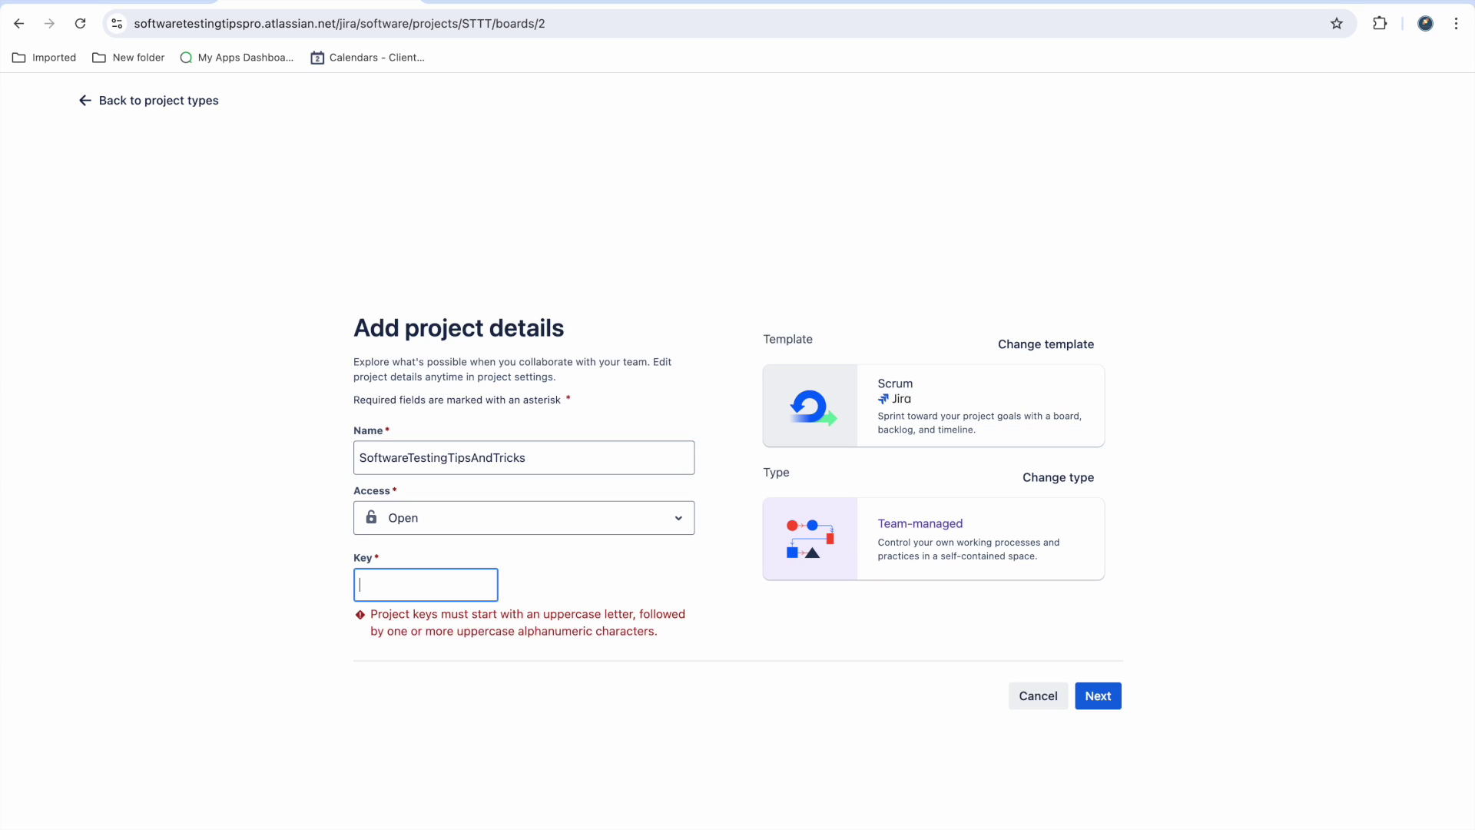
pyautogui.write('STTT')
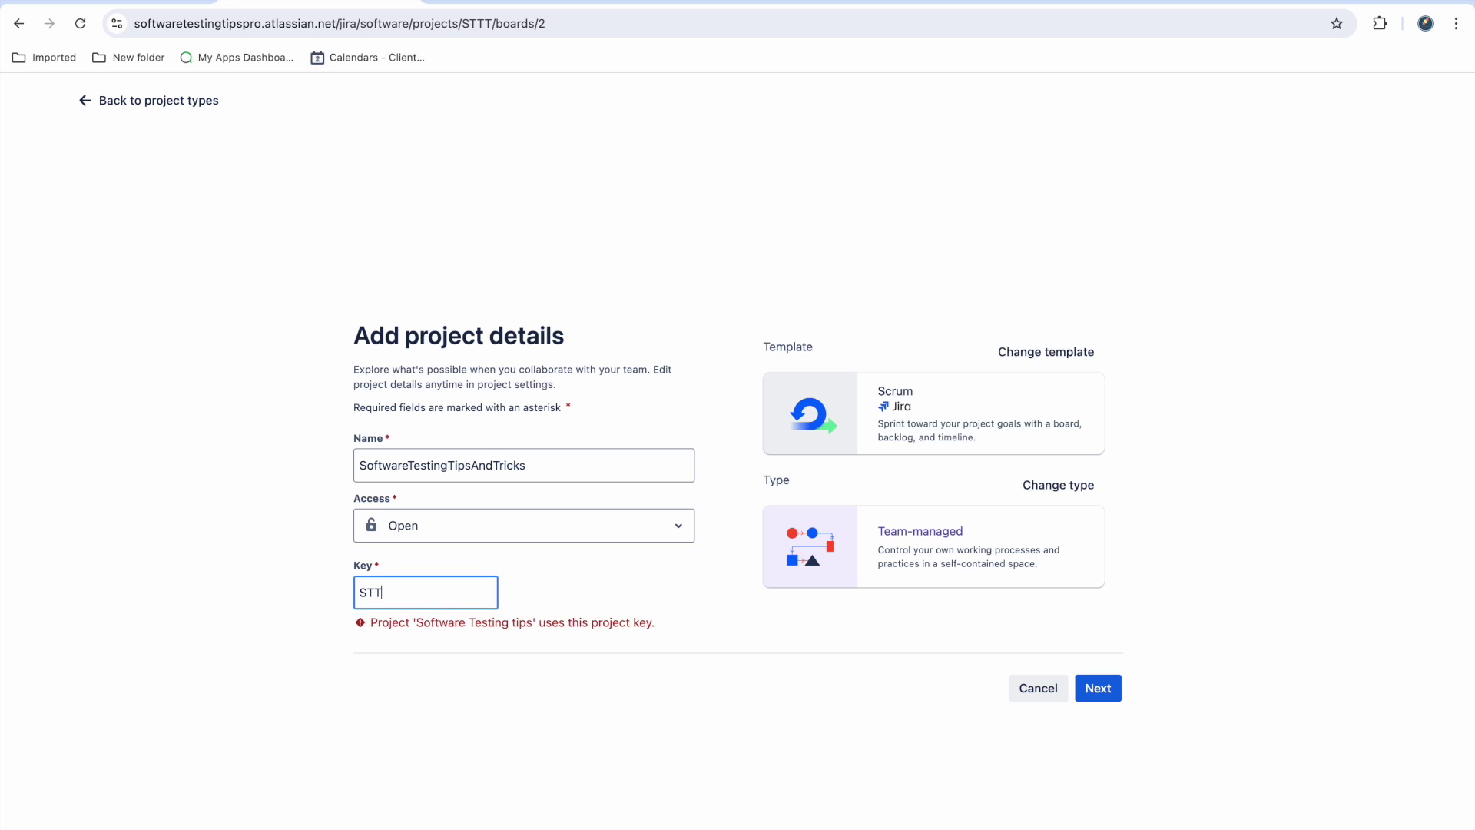
pyautogui.press('BackSpace')
pyautogui.click(690, 653)
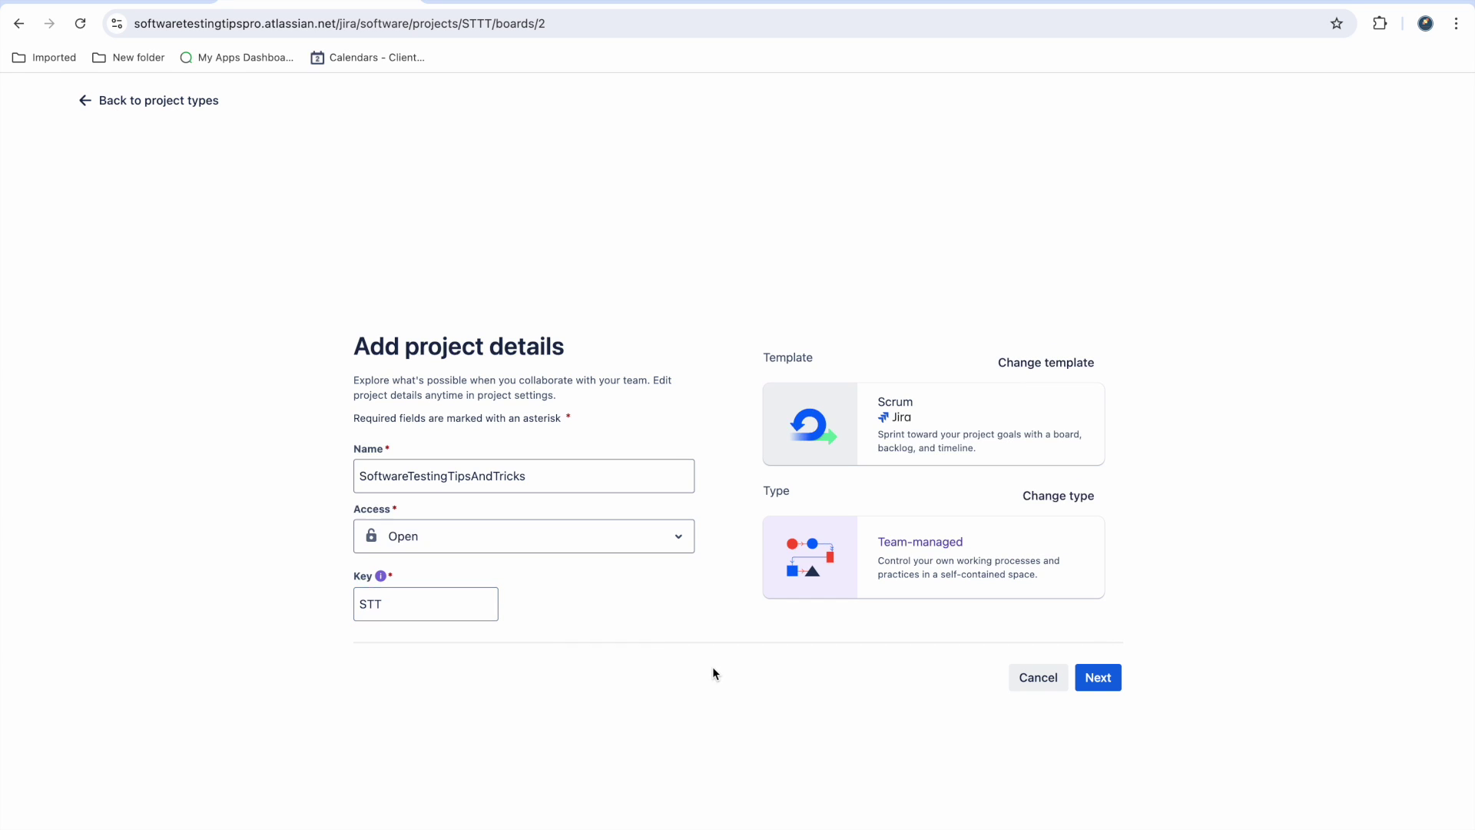
pyautogui.click(1099, 677)
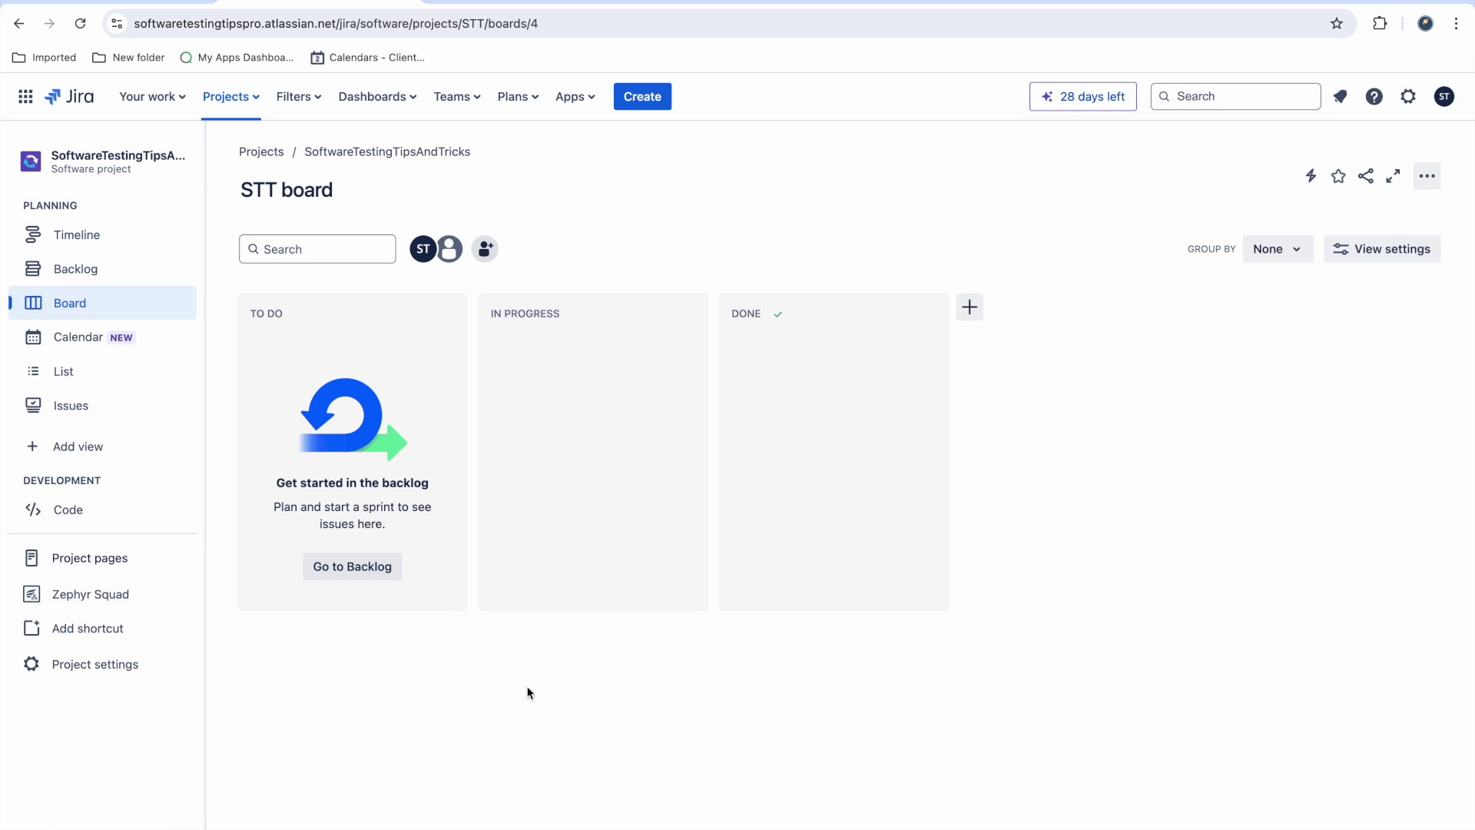
# Open the new project's backlog and add the issues "Create Login page UI" and "Create login page backend"
pyautogui.click(366, 567)
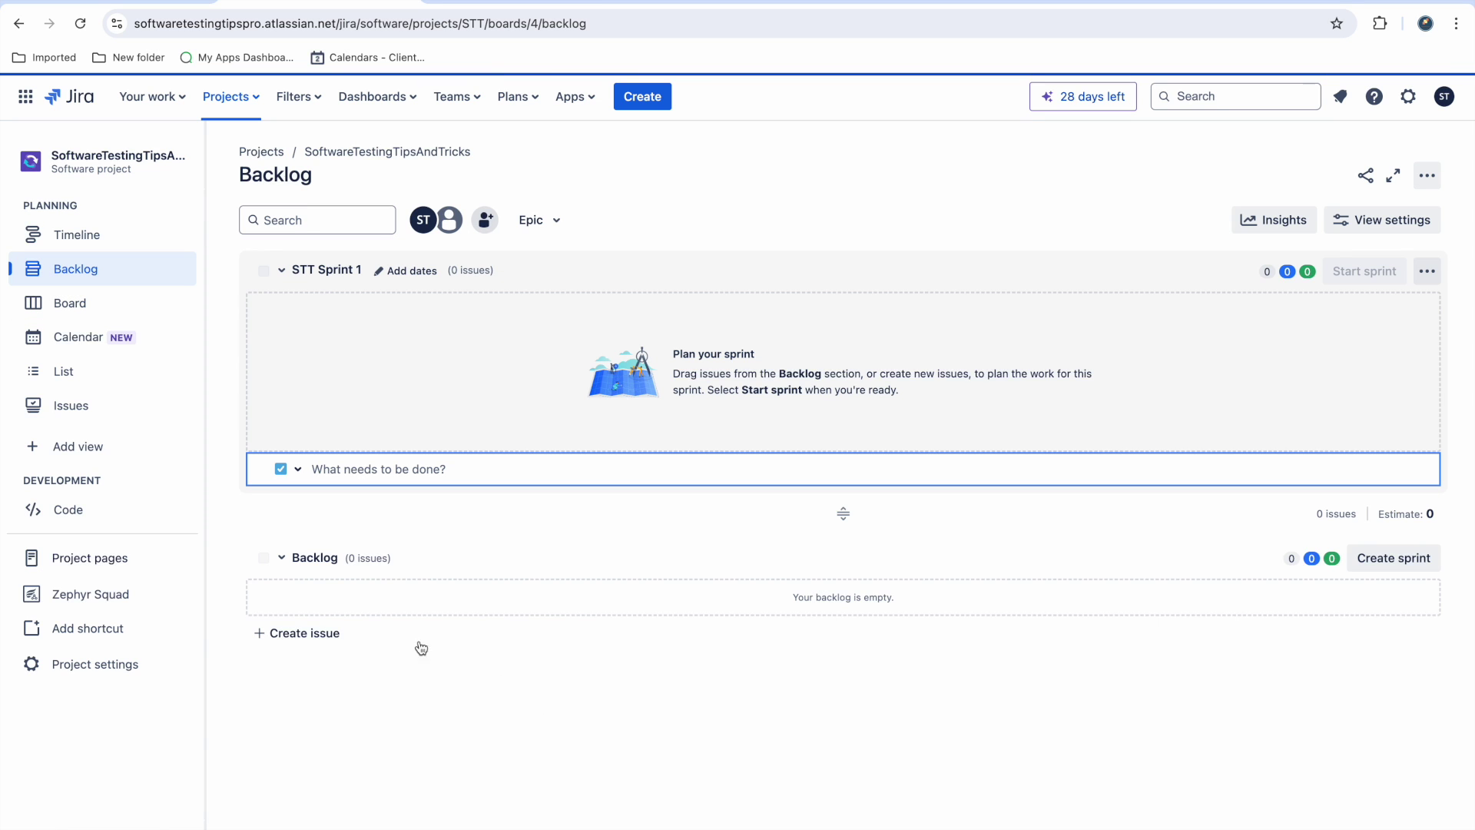
pyautogui.click(471, 641)
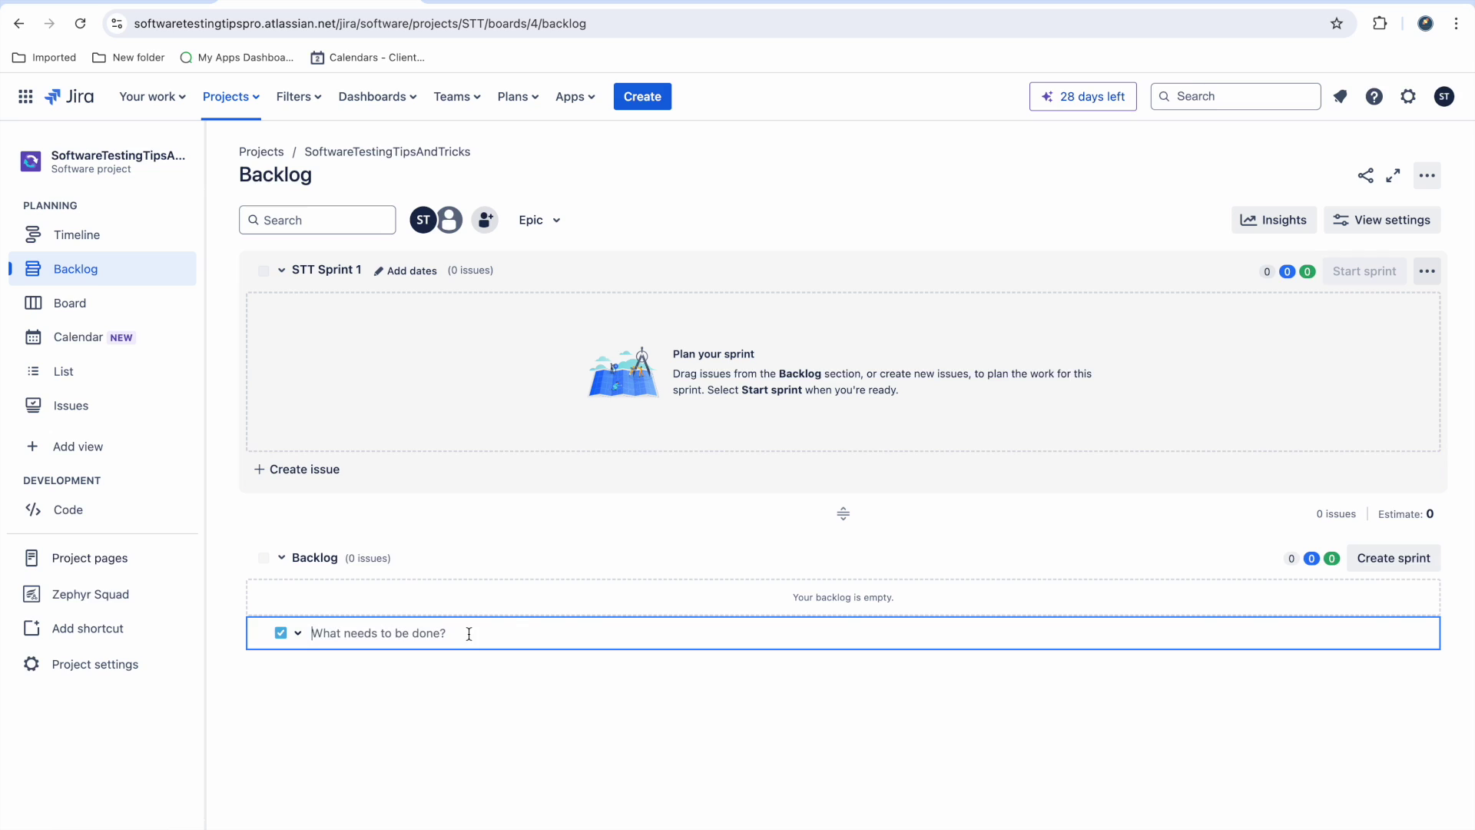
pyautogui.write('Create Login page UI')
pyautogui.press('Return')
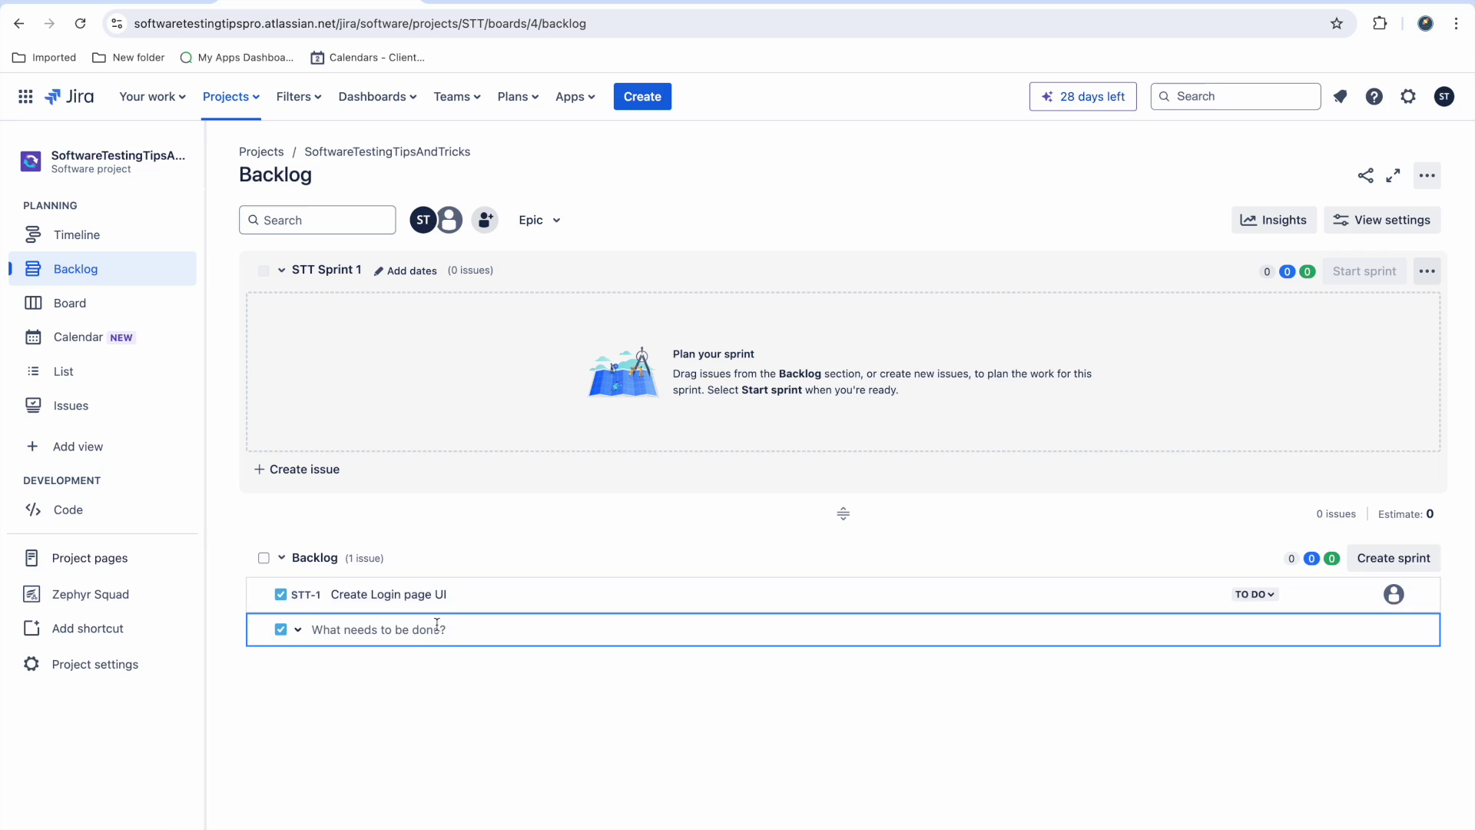
pyautogui.write('Create login page backend')
pyautogui.press('Return')
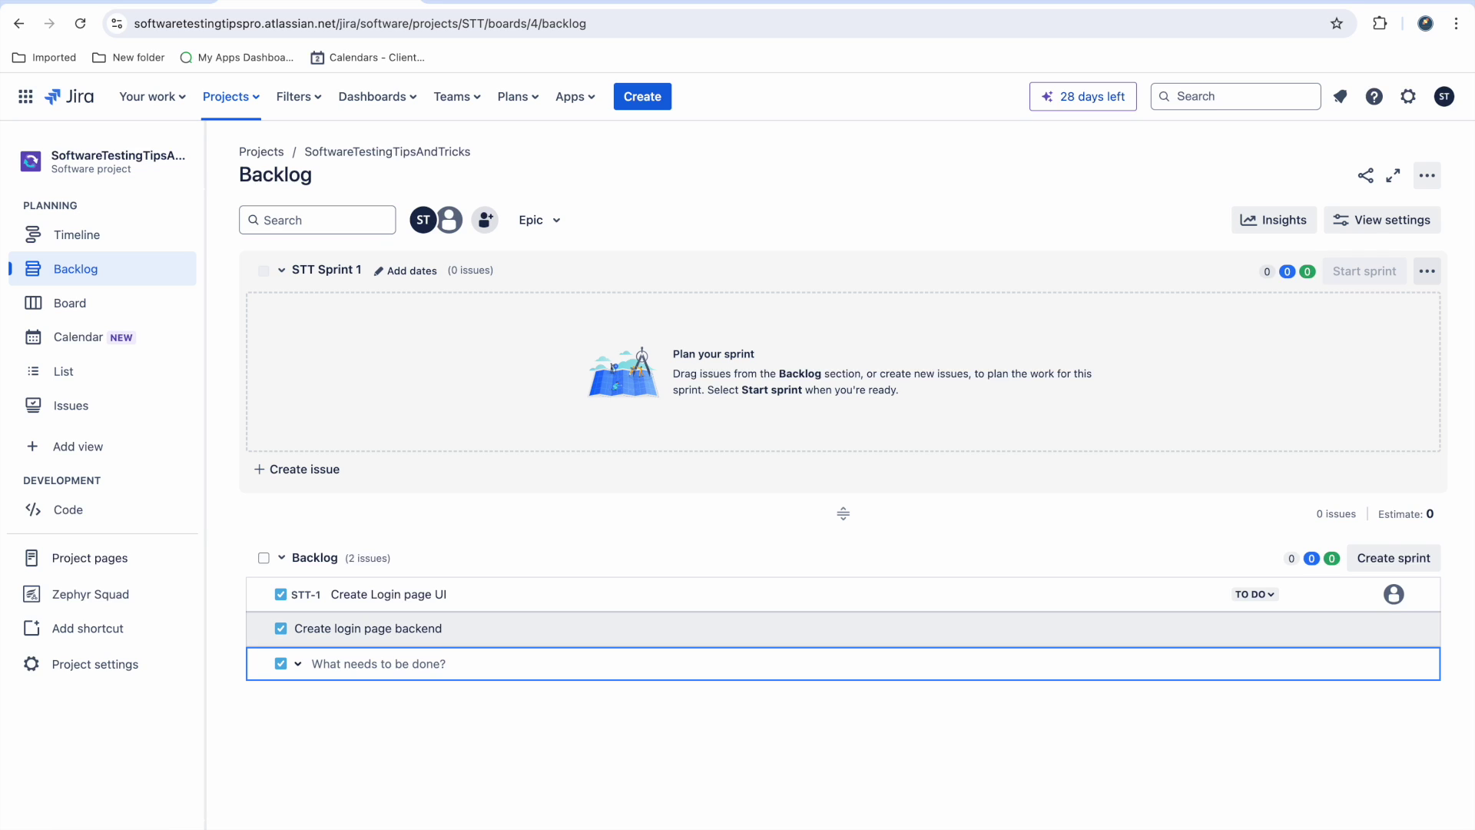
# Add the issues "Test login page" and "Automate login page" to the backlog
pyautogui.write('Create')
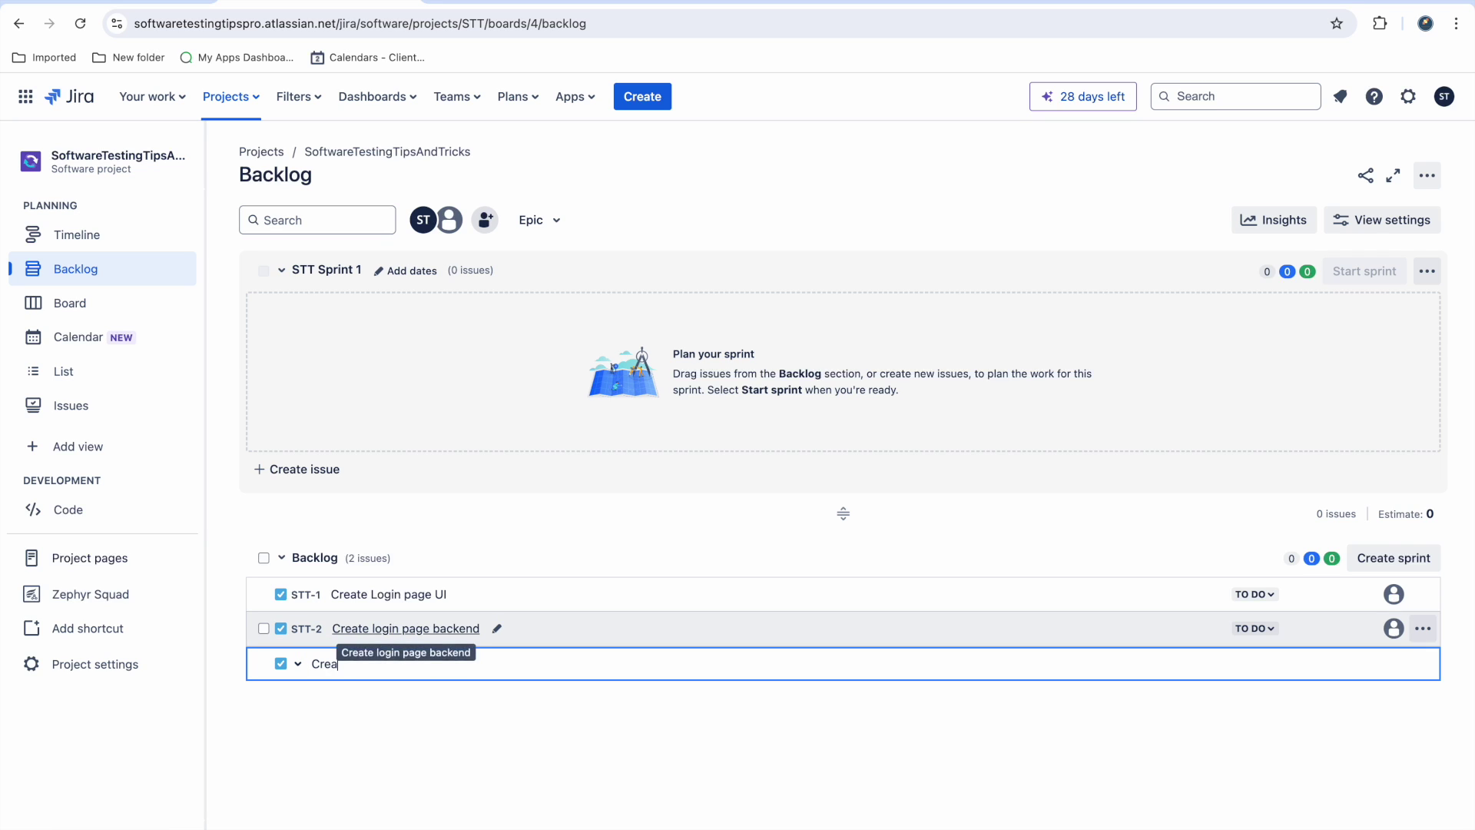
pyautogui.press('BackSpace')
pyautogui.press('BackSpace')
pyautogui.press('BackSpace')
pyautogui.press('BackSpace')
pyautogui.press('BackSpace')
pyautogui.press('BackSpace')
pyautogui.write('Test login page')
pyautogui.press('Return')
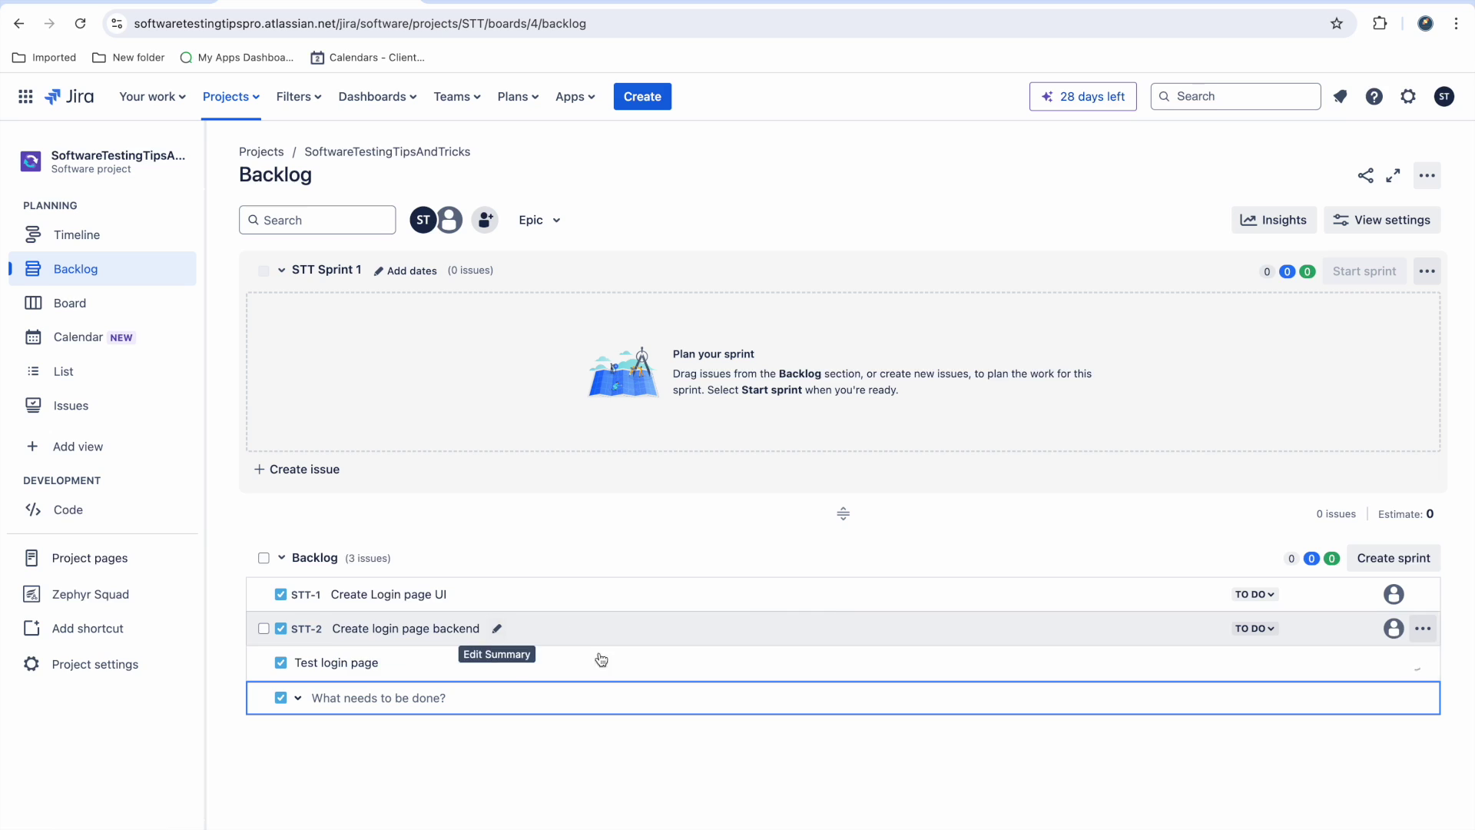
pyautogui.write('Auto')
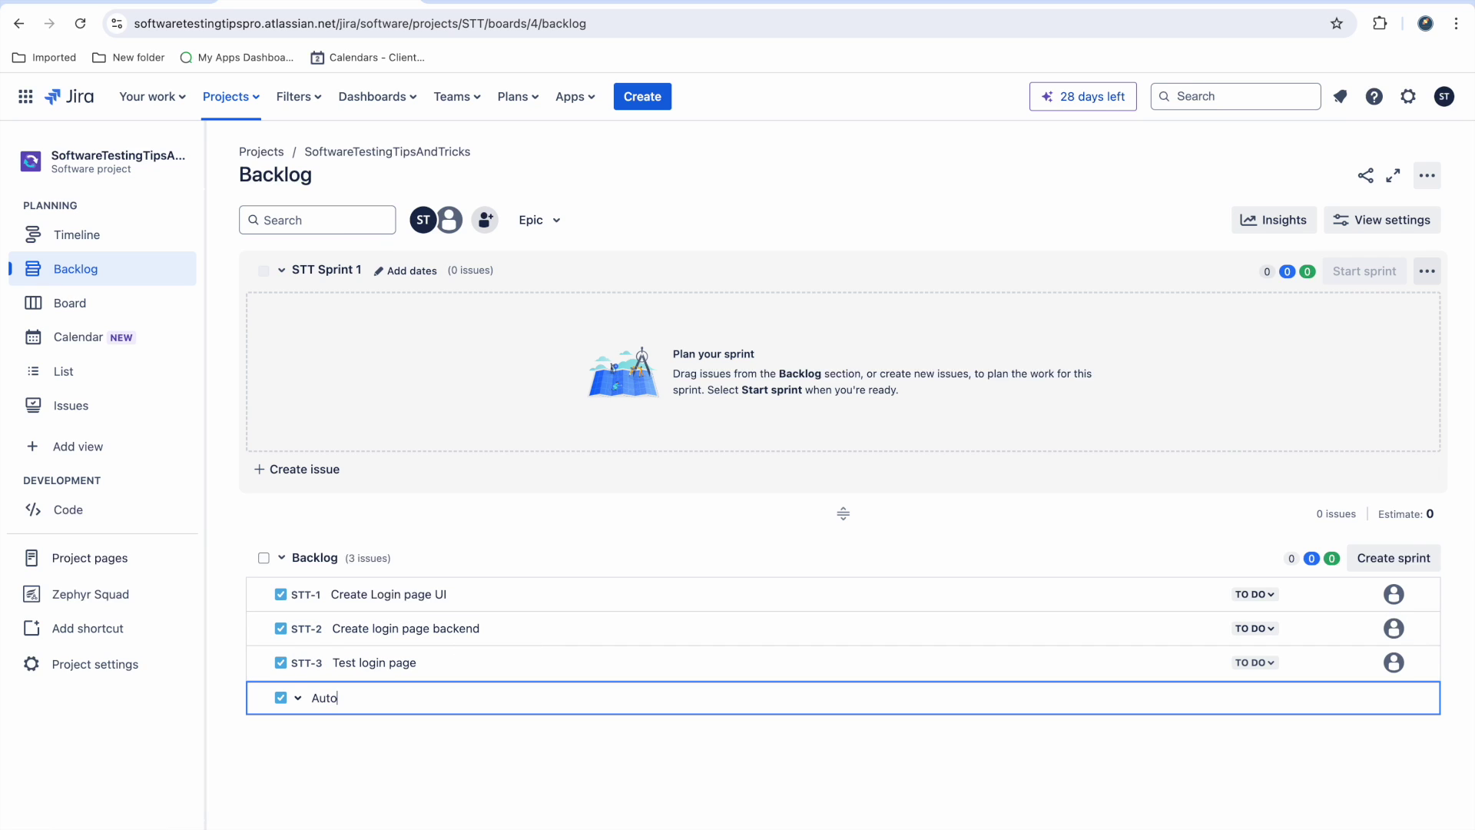
pyautogui.write('mate login page')
pyautogui.press('Return')
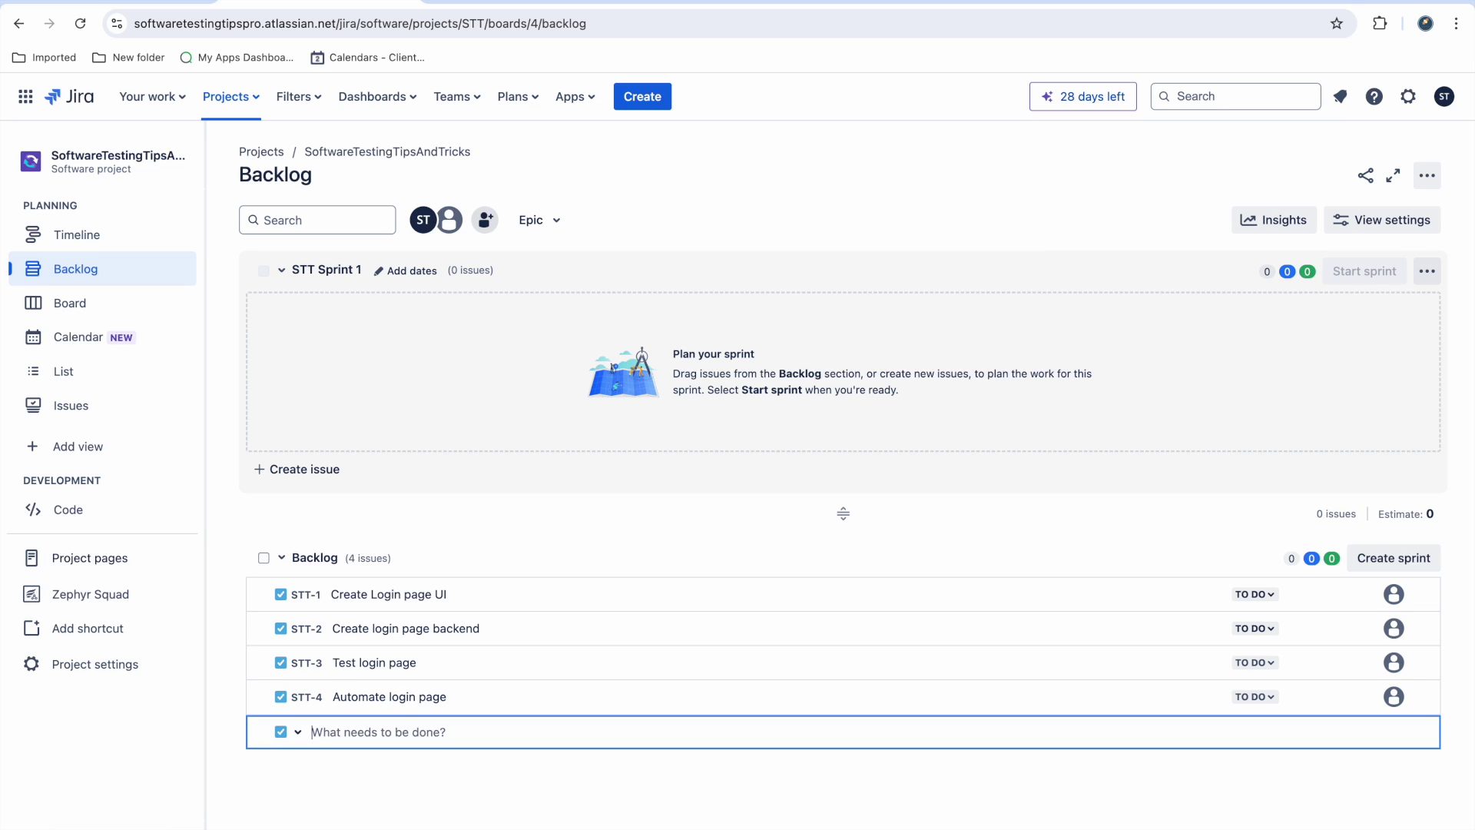
# Add the issues "Create product page ui" and "Create product page backend" to the backlog
pyautogui.write('Create product page ui')
pyautogui.press('Return')
pyautogui.write('Cre')
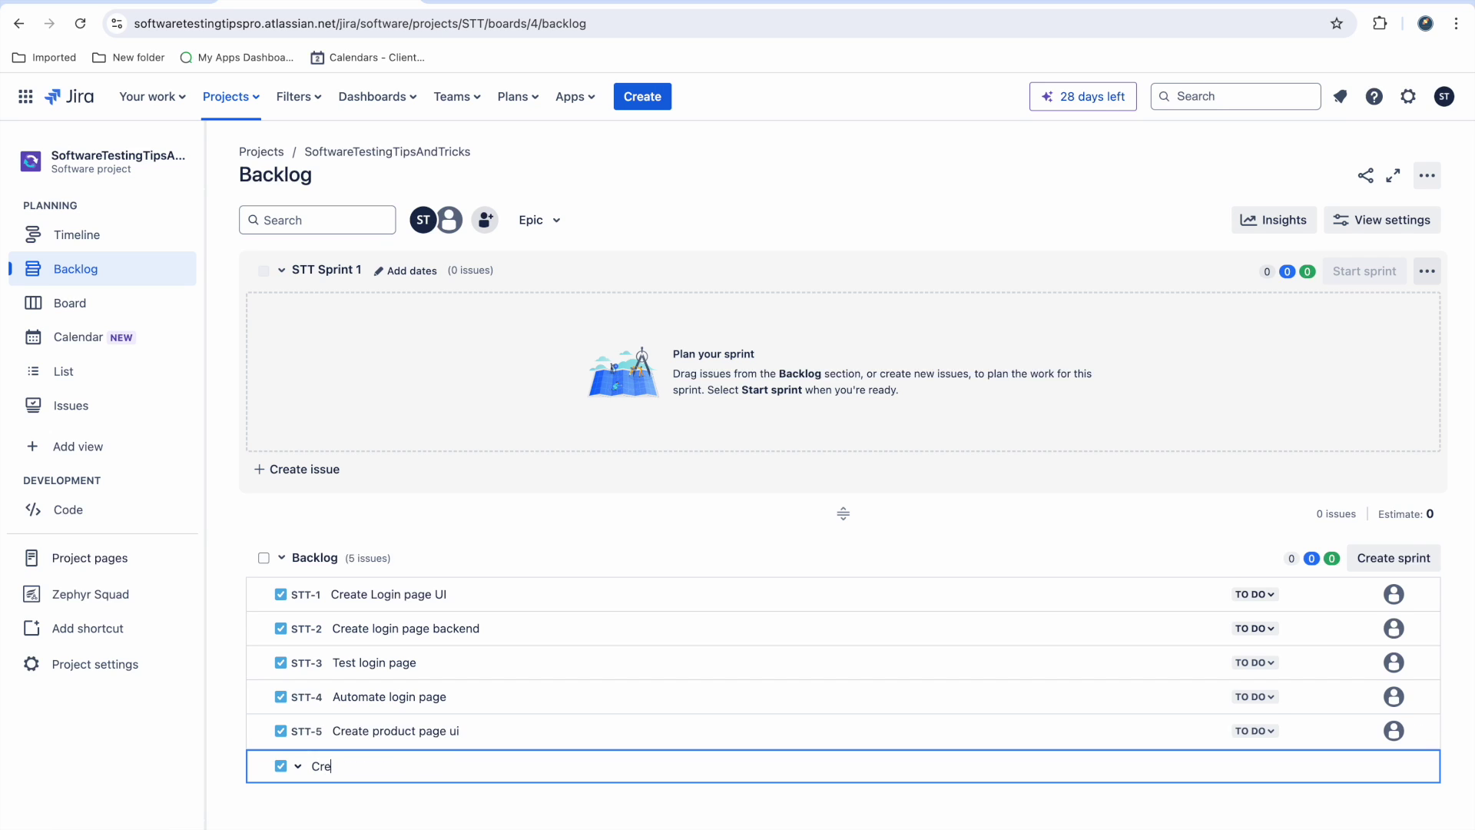
pyautogui.write('ate product page bnackend')
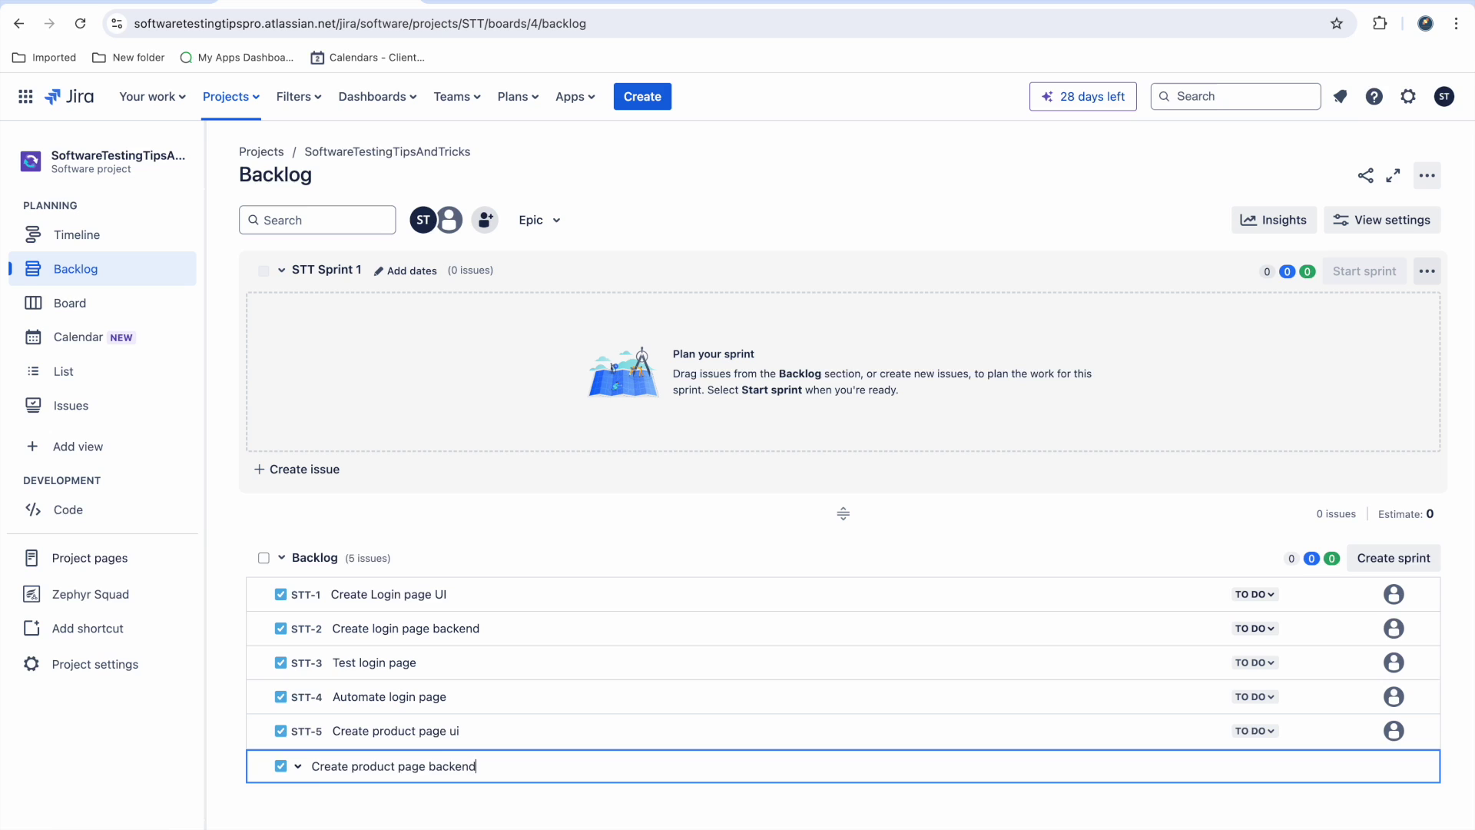
pyautogui.press('Return')
# Add the issues "Test product page", "Automate product page" and "Test full Regression" to the backlog
pyautogui.write('Test pr')
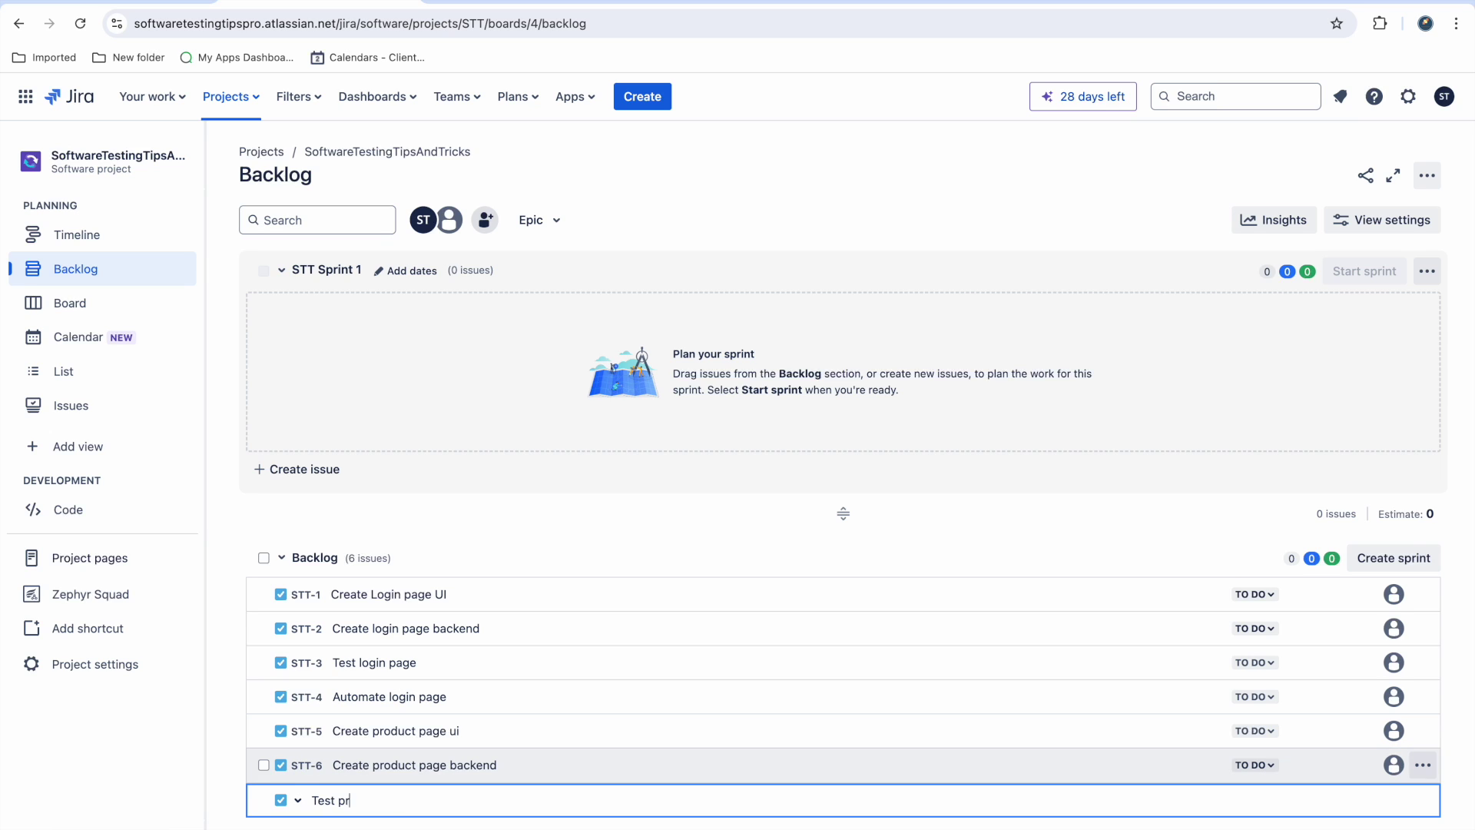
pyautogui.write('oduct page')
pyautogui.press('Return')
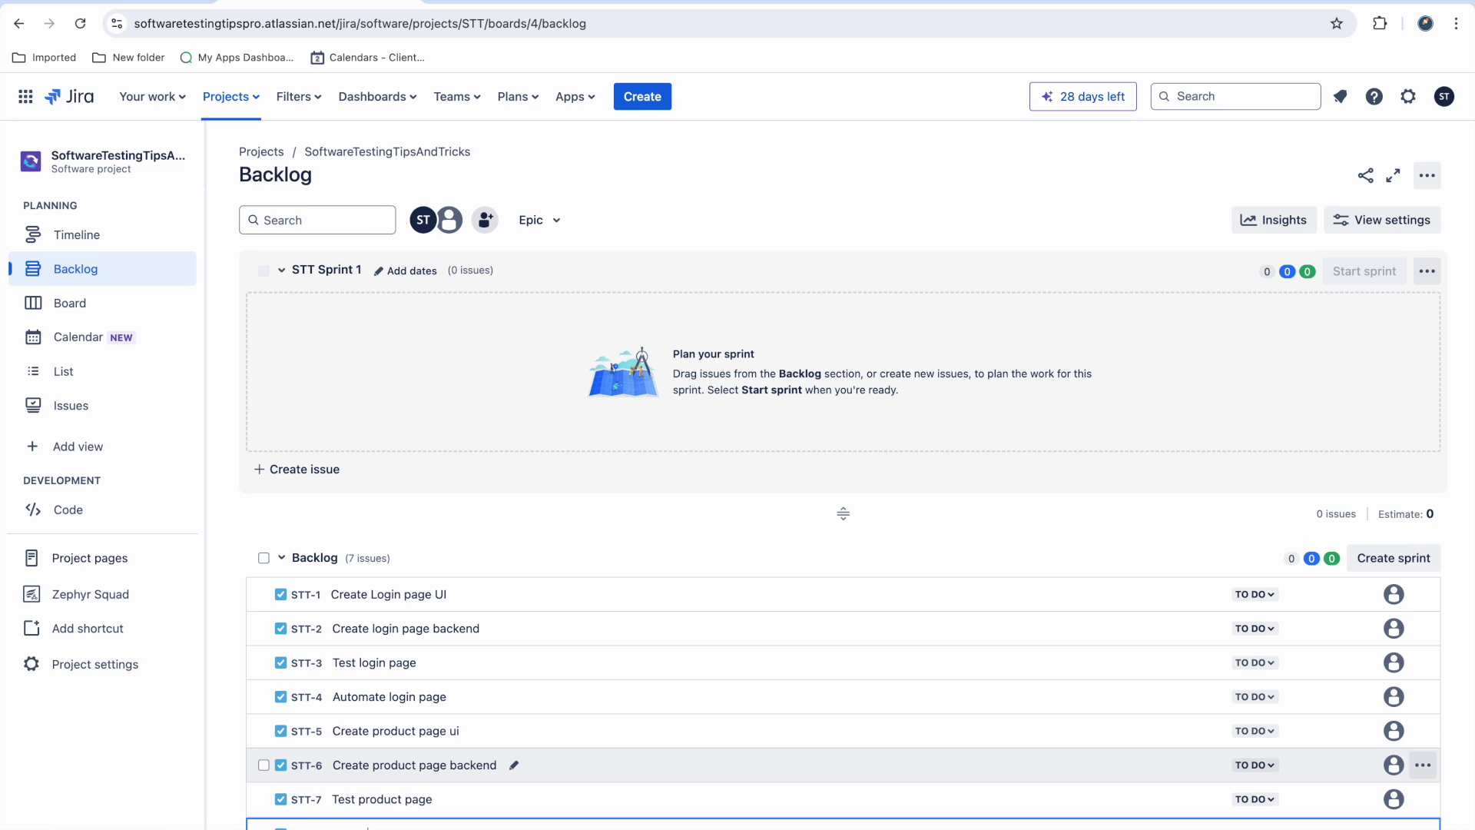
pyautogui.press('Return')
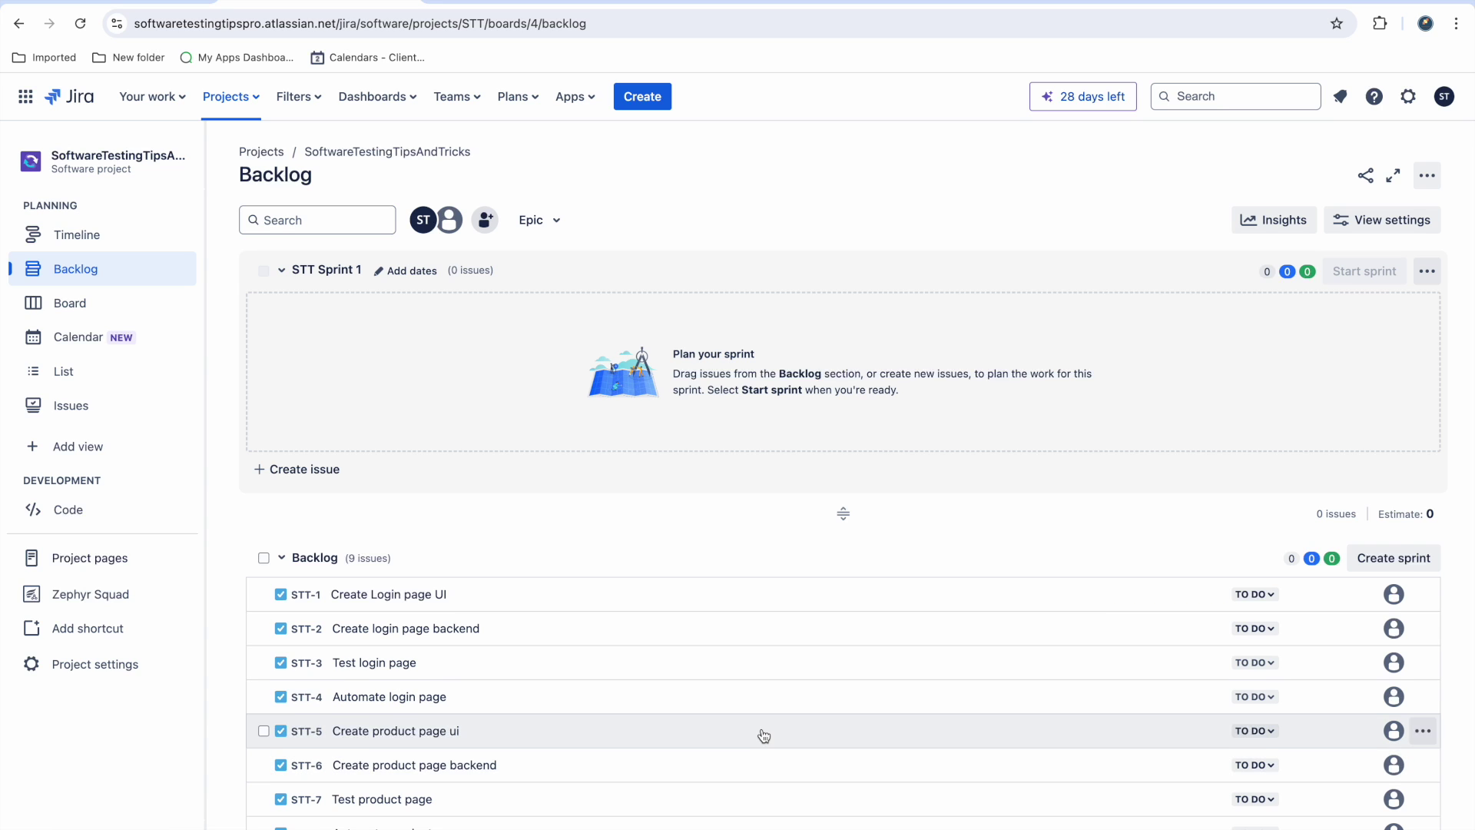
pyautogui.scroll(-1, 761, 733)
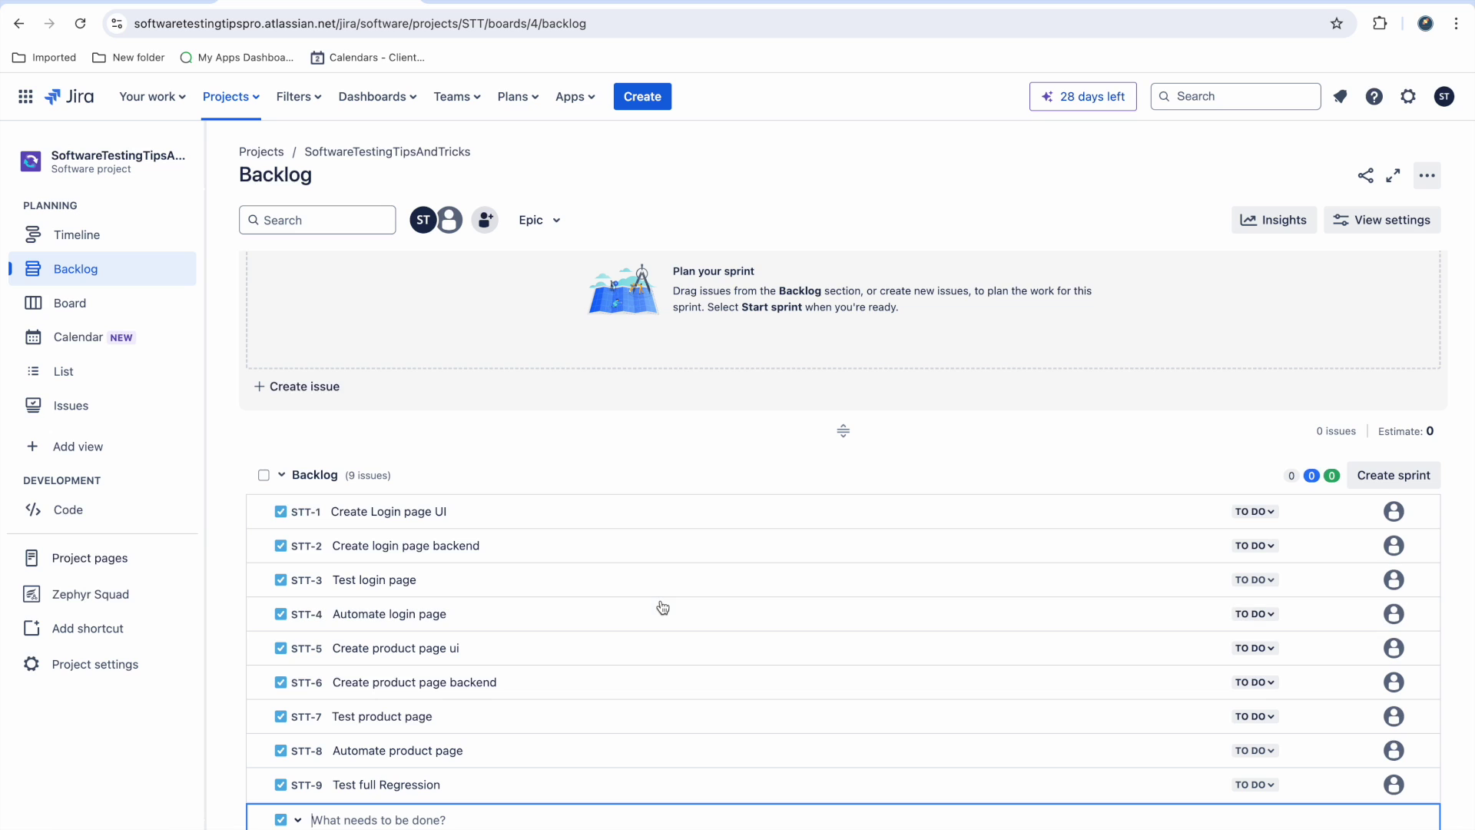
# Create a second, empty sprint from the backlog section
pyautogui.scroll(1, 612, 553)
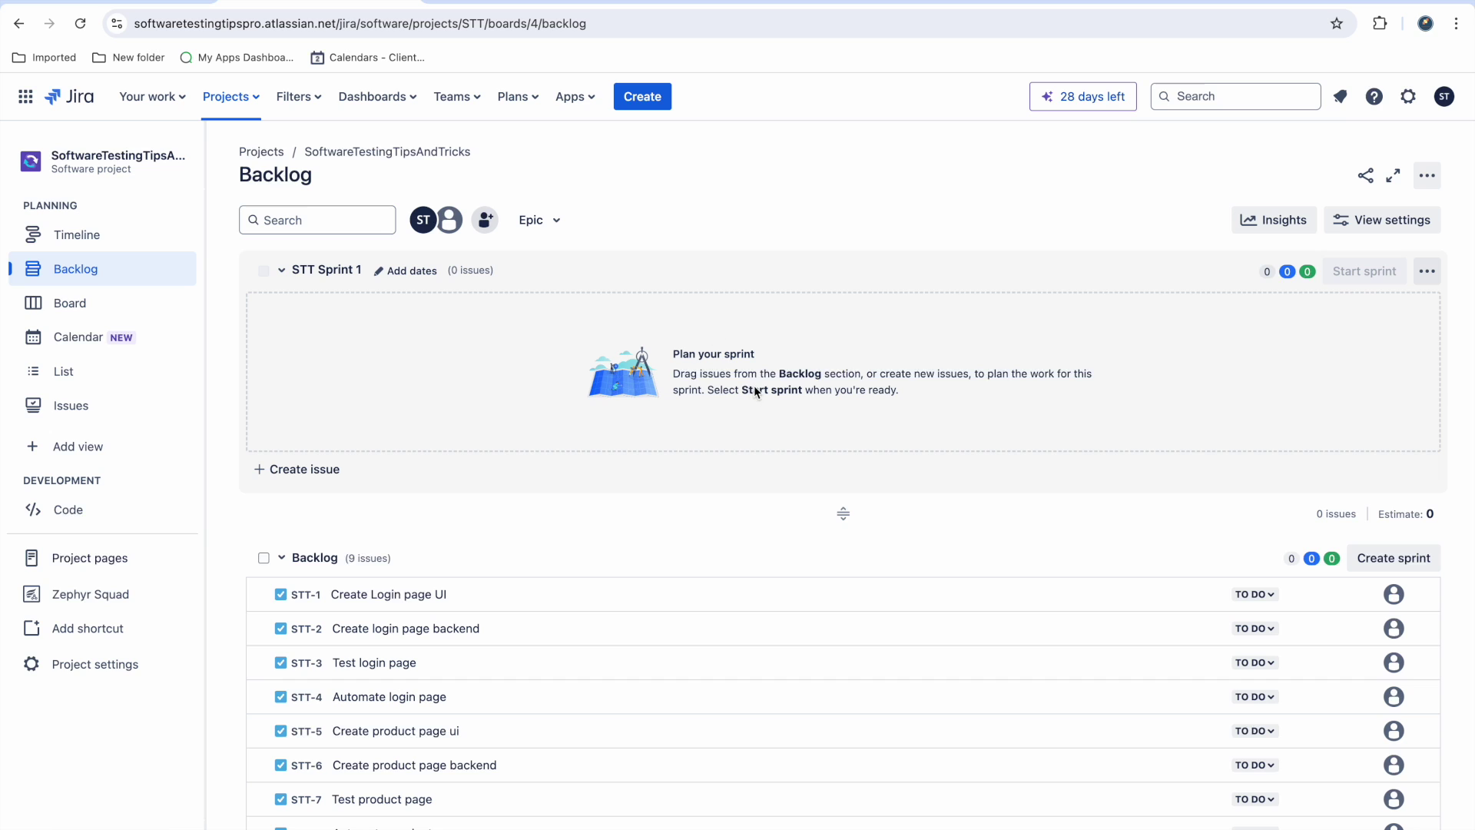
pyautogui.click(1406, 565)
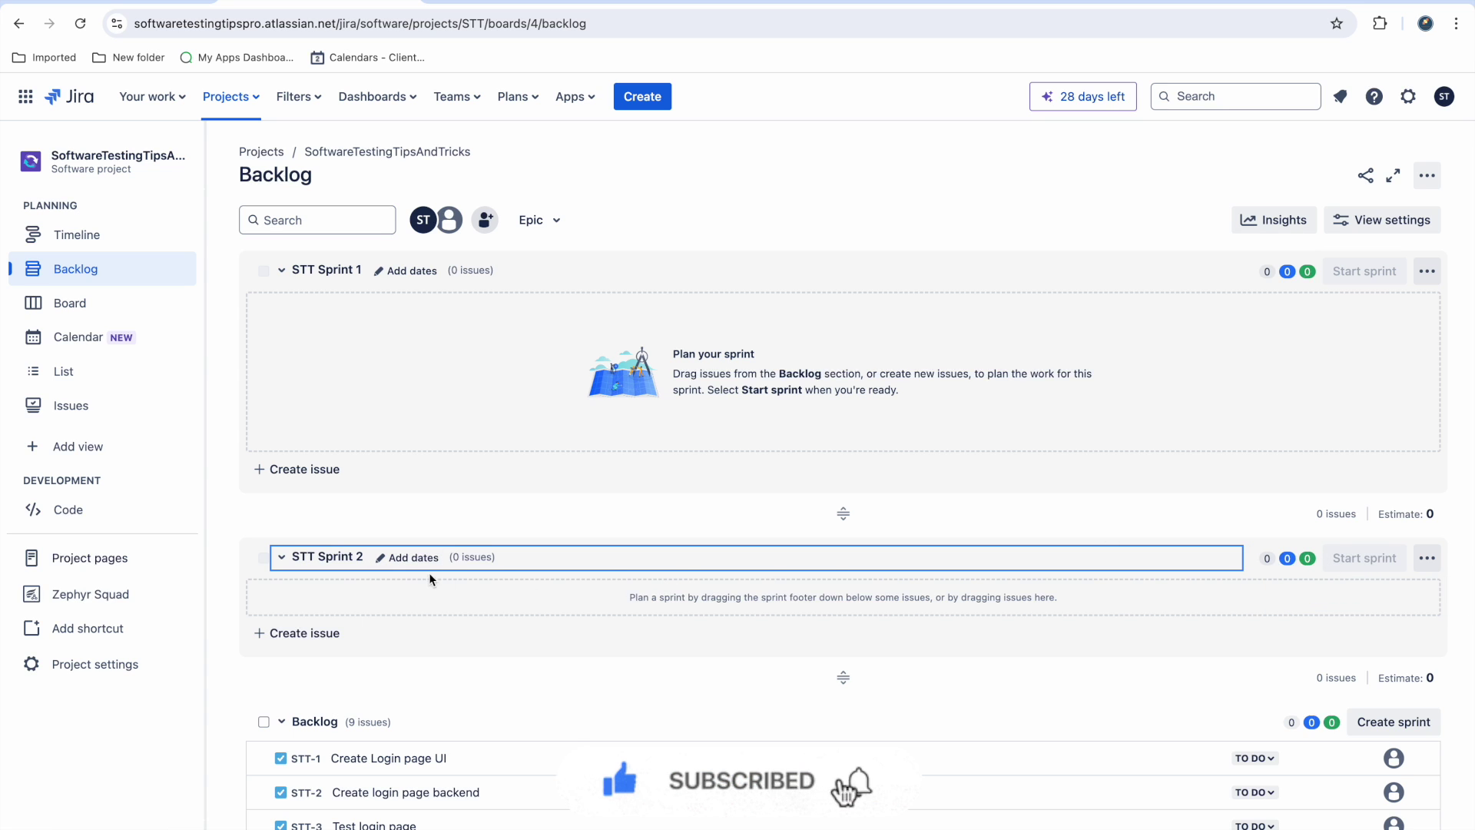
pyautogui.scroll(-3, 550, 664)
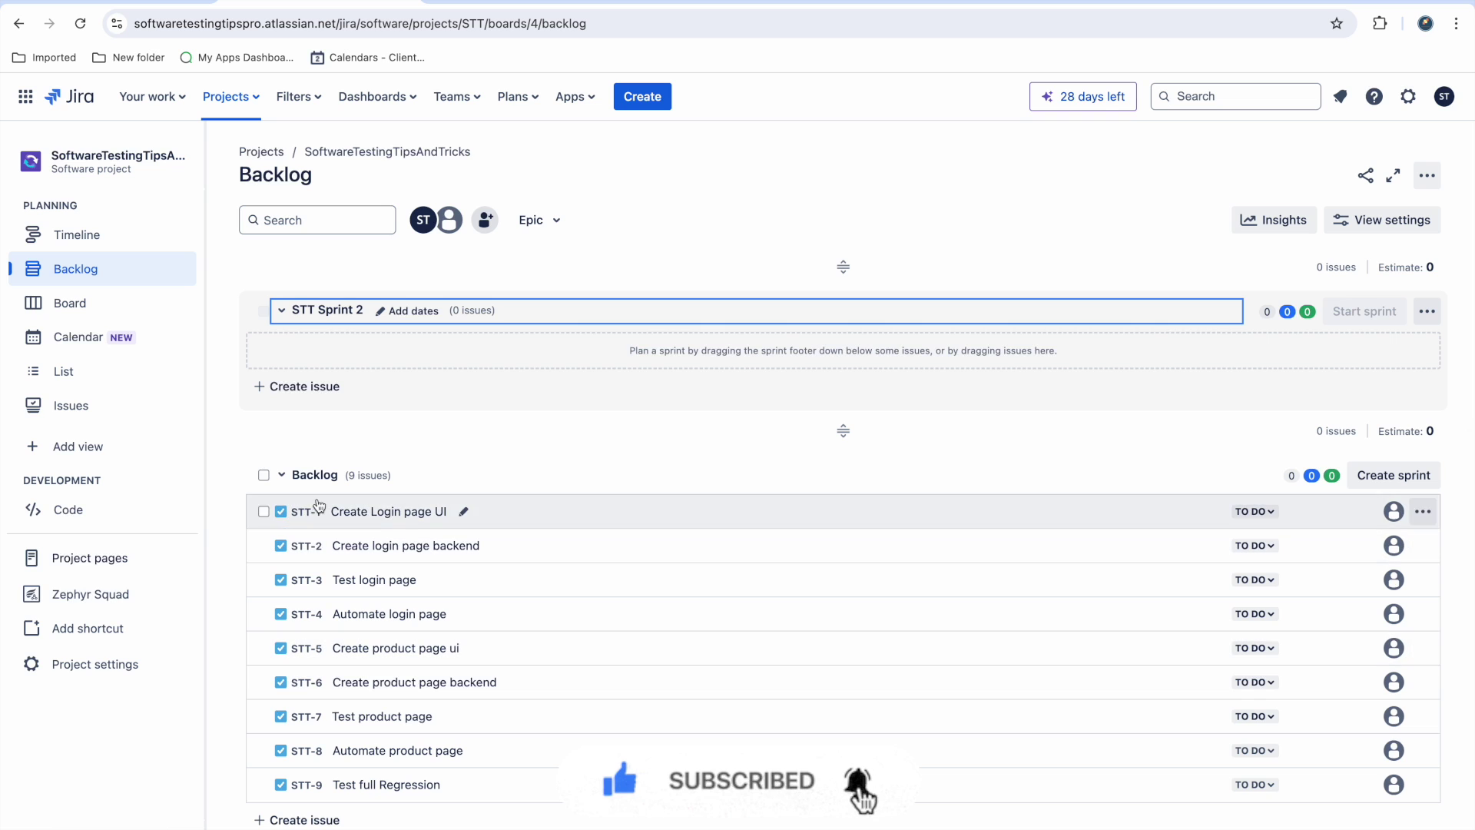
# Select all nine backlog issues and move them together into STT Sprint 2
pyautogui.click(263, 475)
pyautogui.moveTo(490, 530); pyautogui.dragTo(506, 501)
pyautogui.scroll(-4, 596, 580)
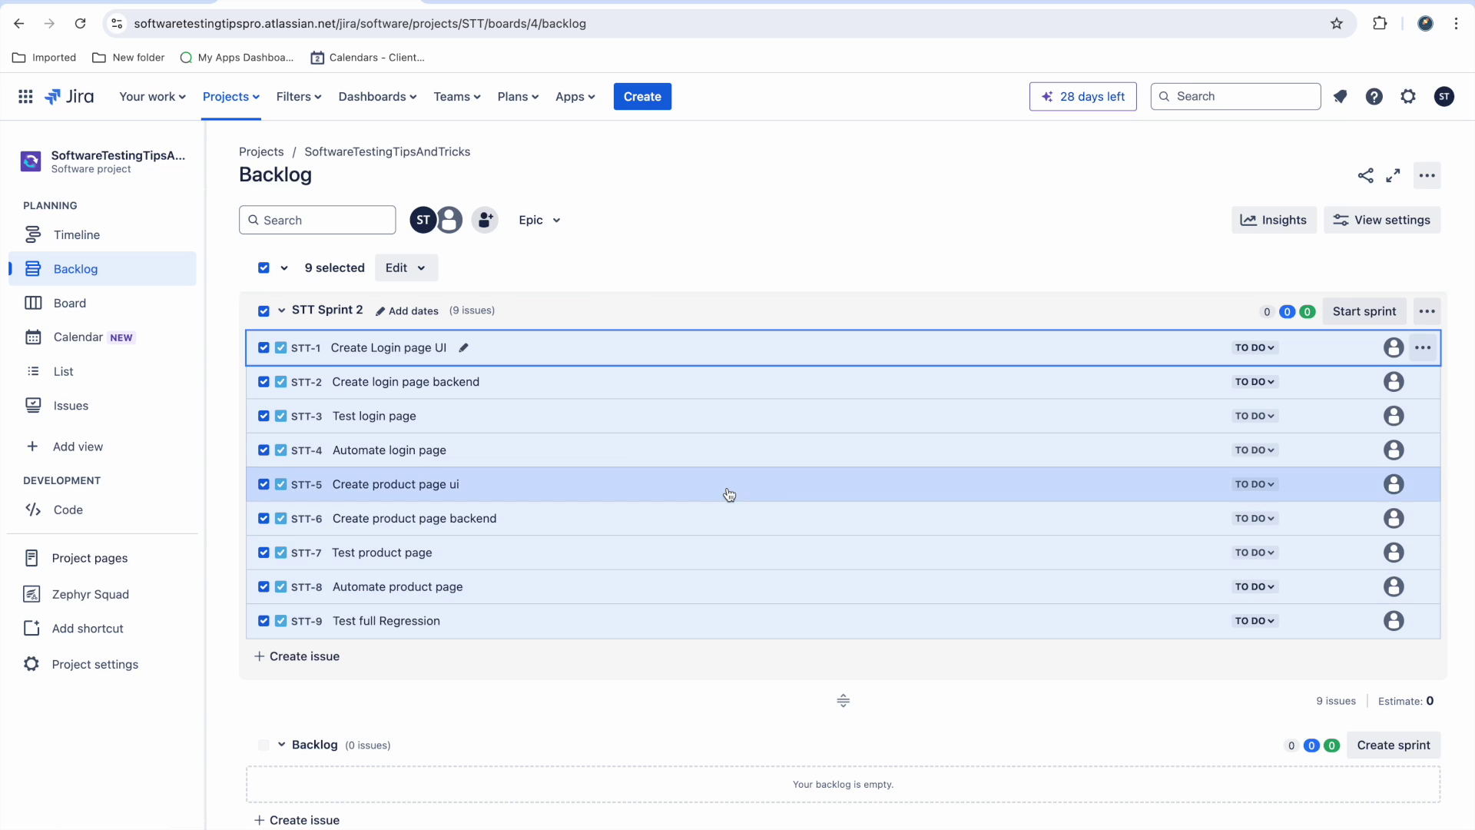
pyautogui.moveTo(694, 541); pyautogui.dragTo(695, 539)
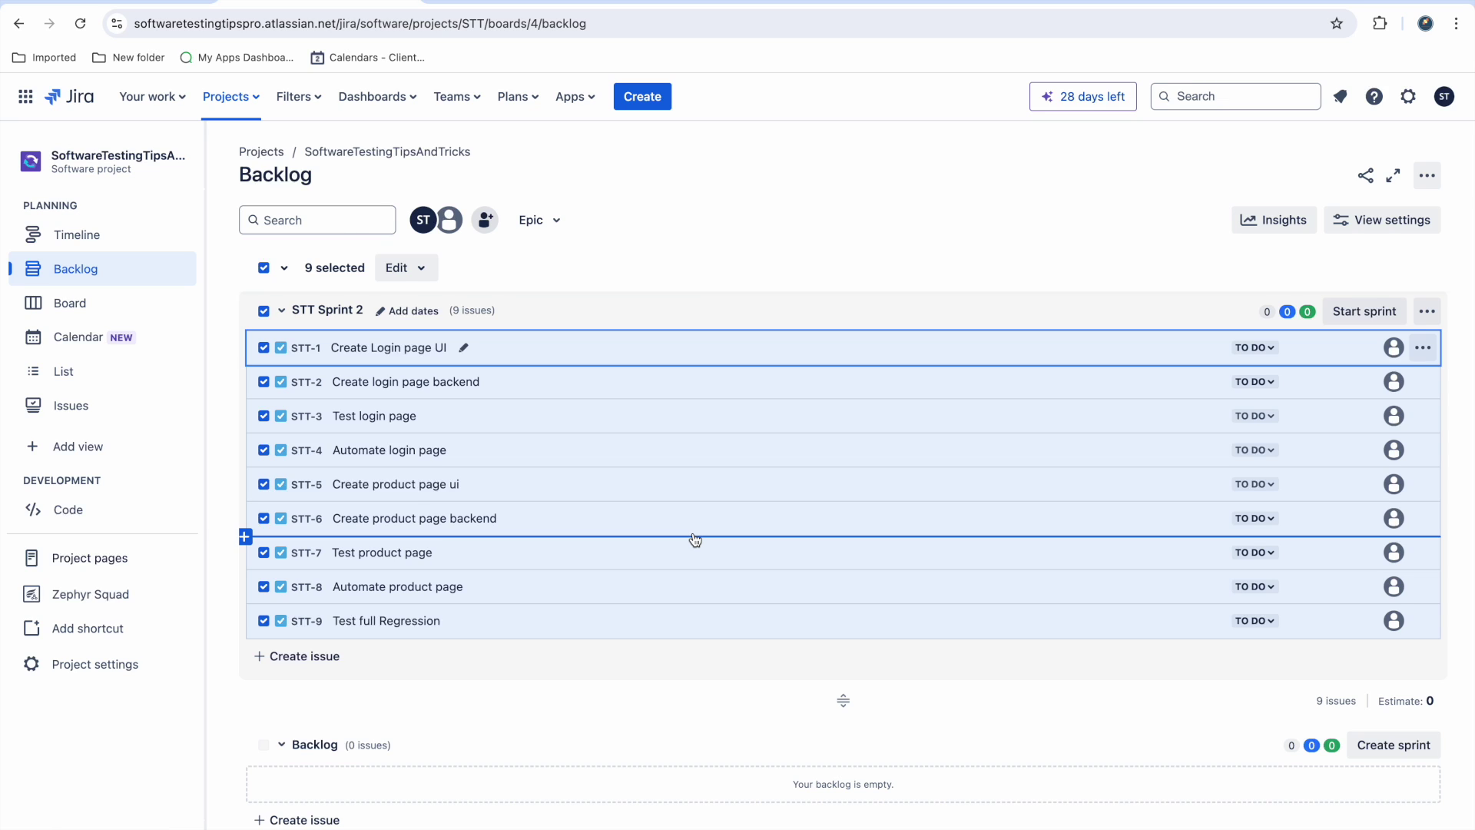
pyautogui.moveTo(695, 540); pyautogui.dragTo(695, 540)
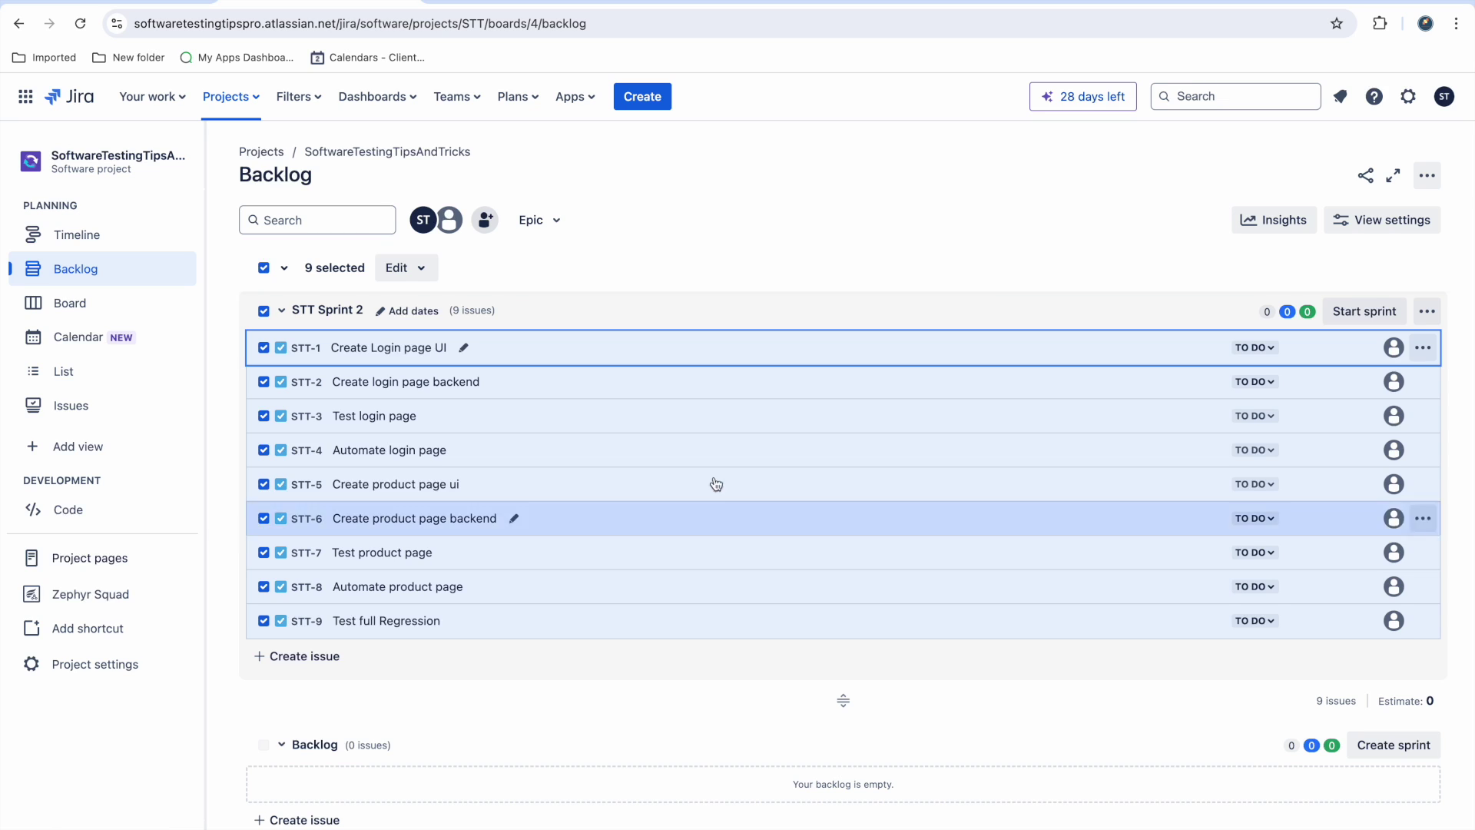
# Start STT Sprint 2 with a 2-week duration from 7/31/2024 at 10:17 AM, leaving the sprint goal empty
pyautogui.click(1380, 315)
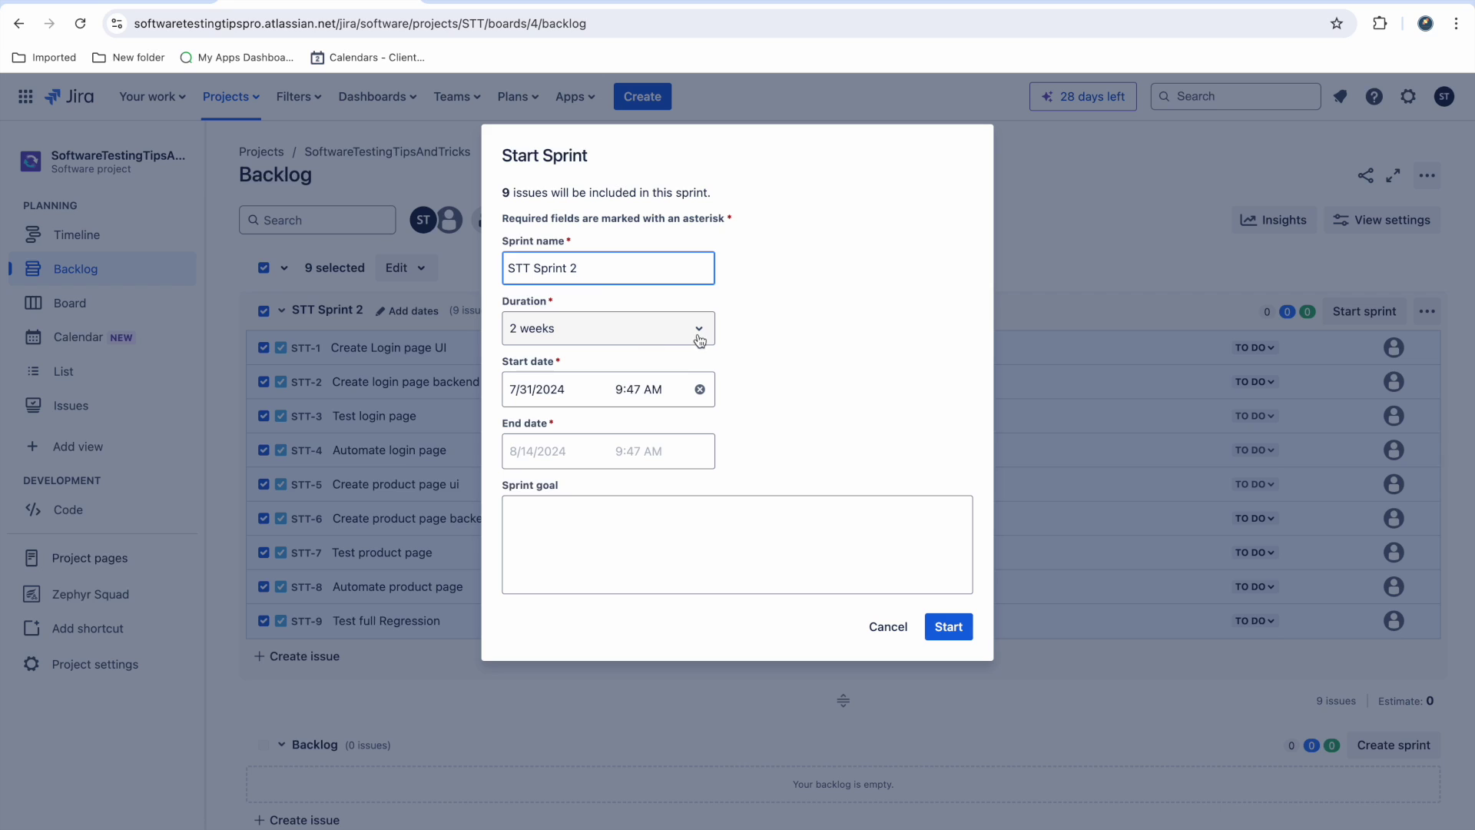
pyautogui.click(567, 391)
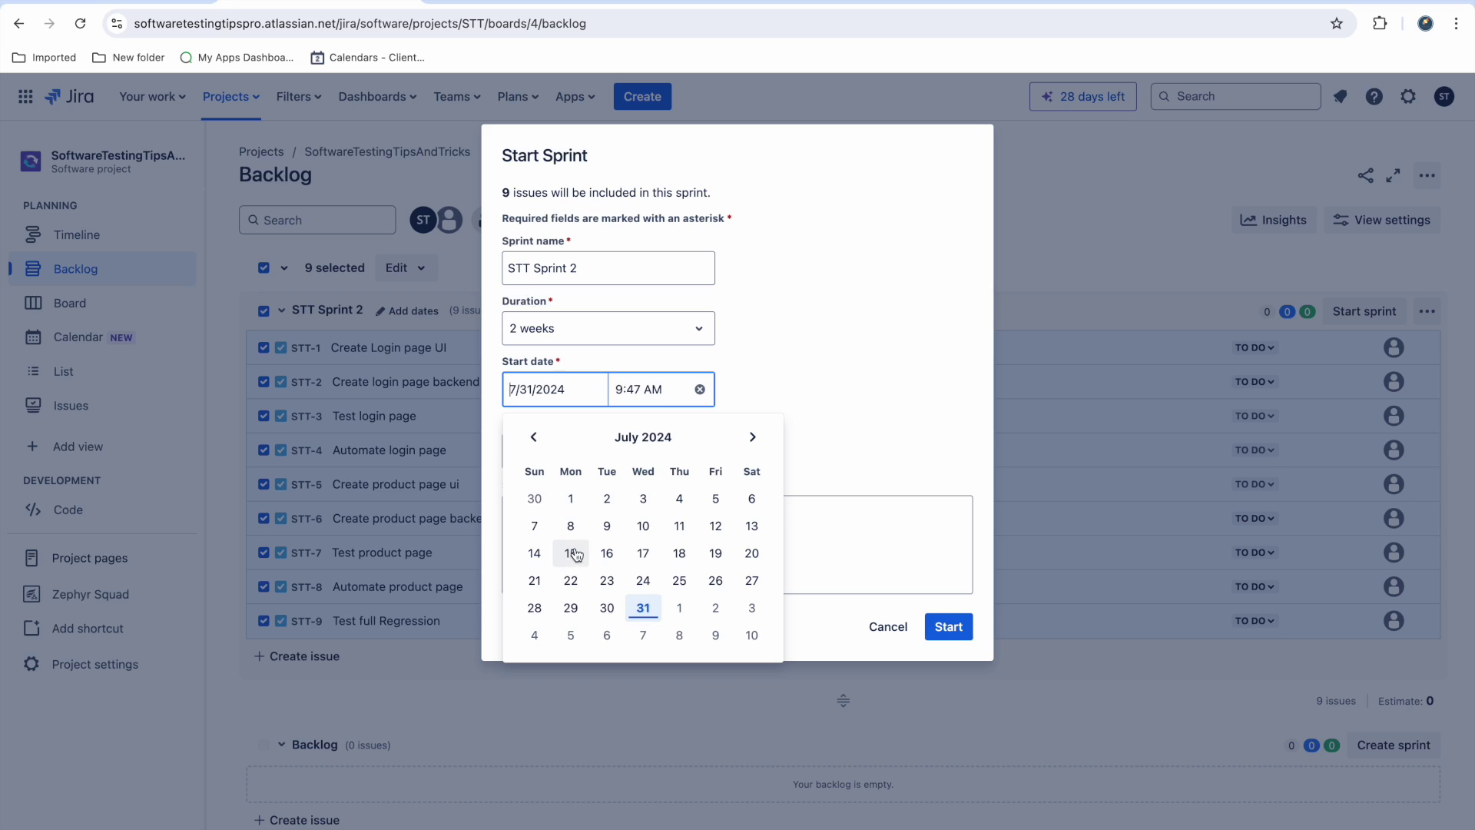
pyautogui.click(649, 611)
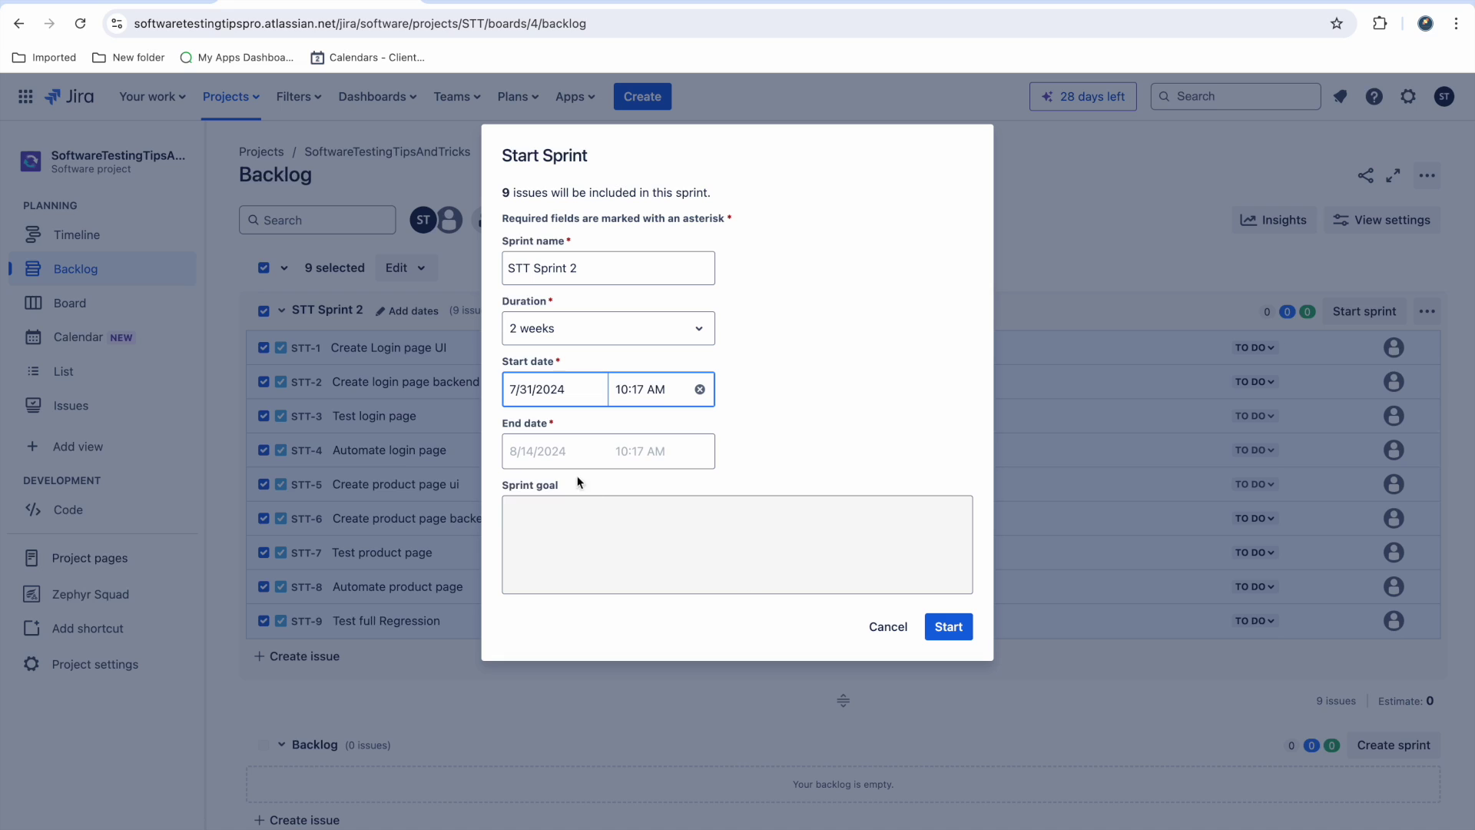
pyautogui.click(606, 525)
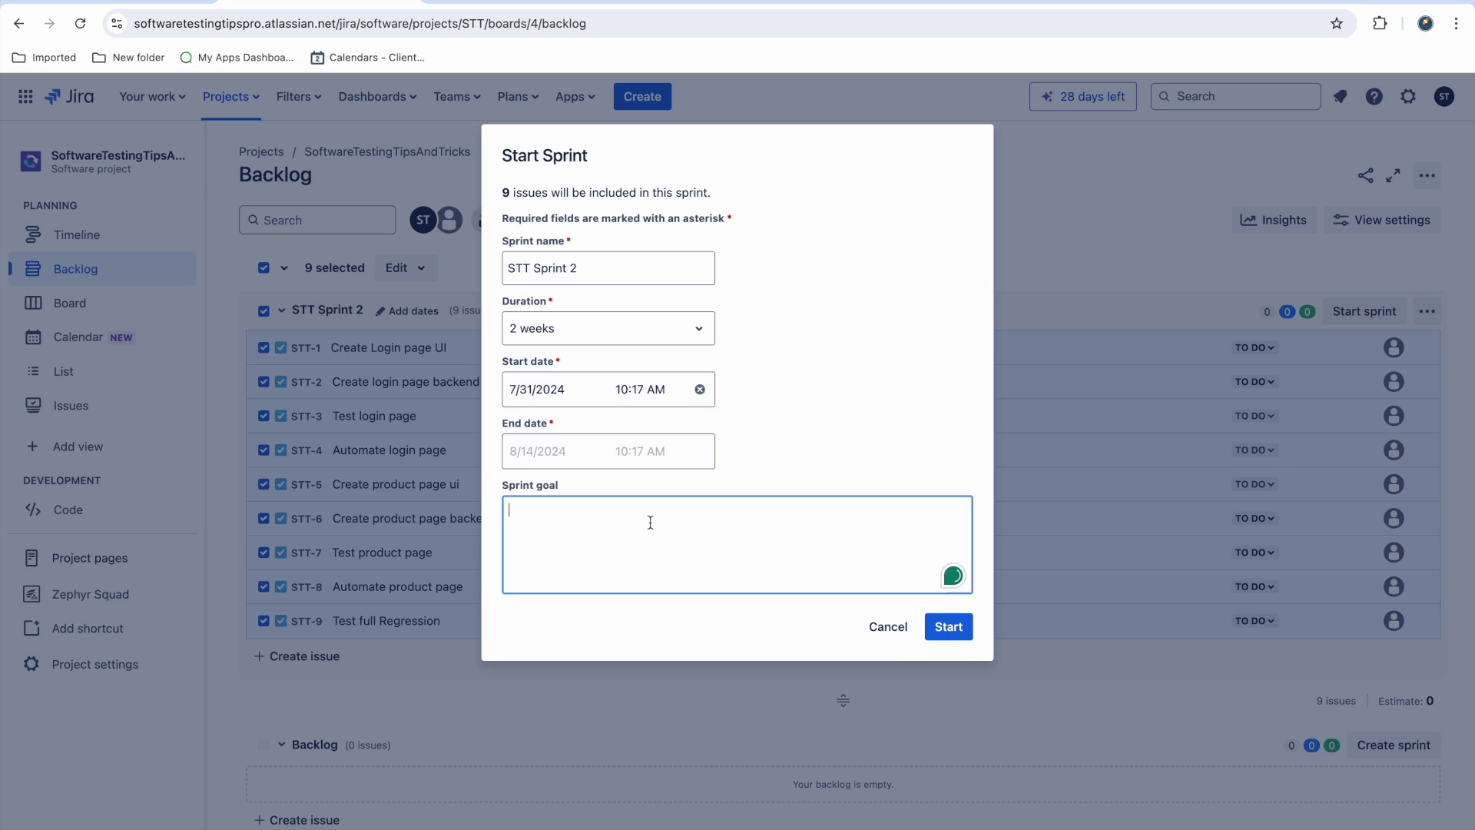
pyautogui.click(948, 626)
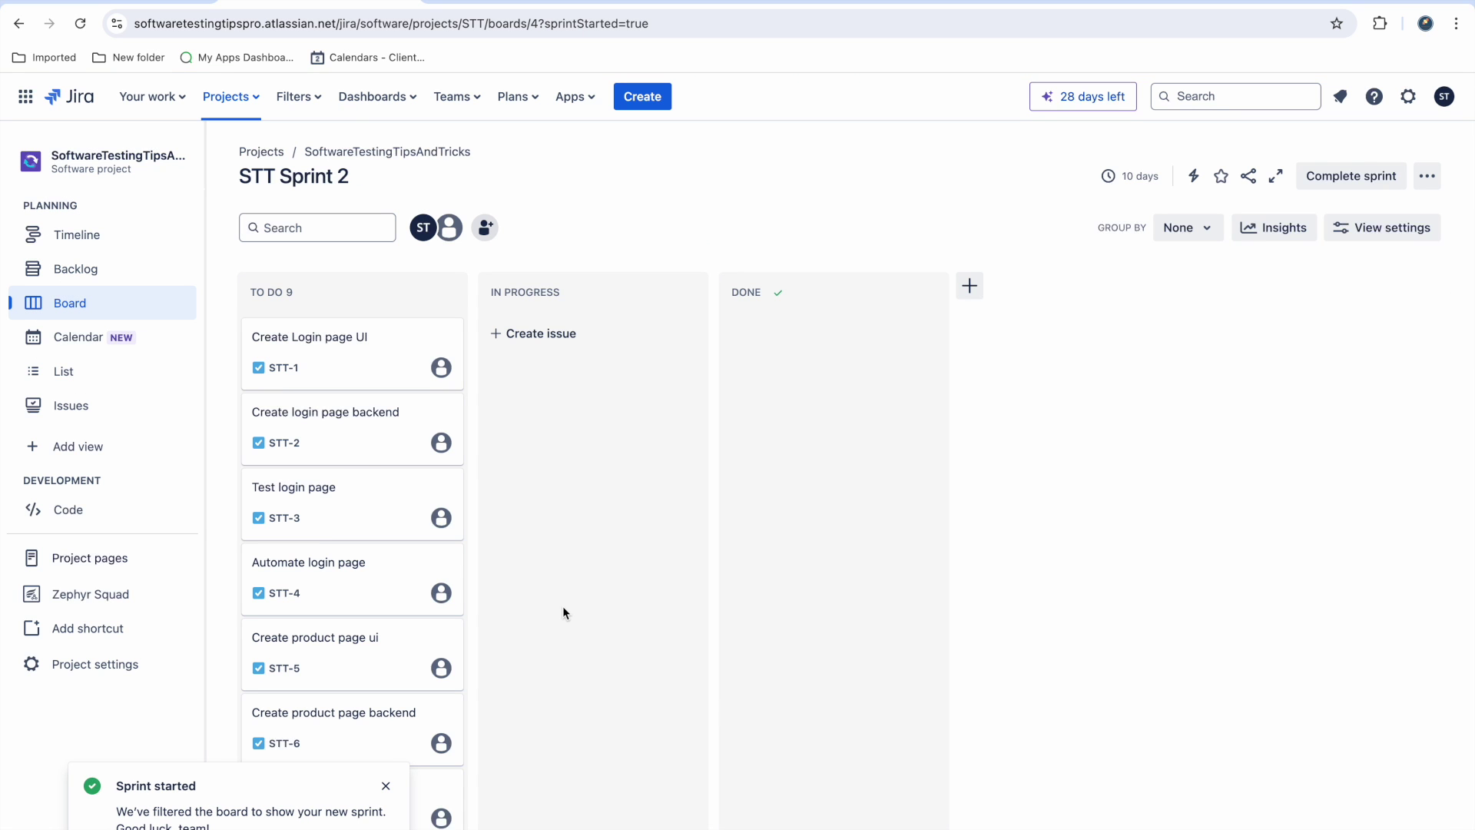
# Move "Create Login page UI", "Create login page backend" and "Test login page" to In Progress, and "Test full Regression" to Done
pyautogui.scroll(-5, 562, 606)
pyautogui.scroll(5, 562, 605)
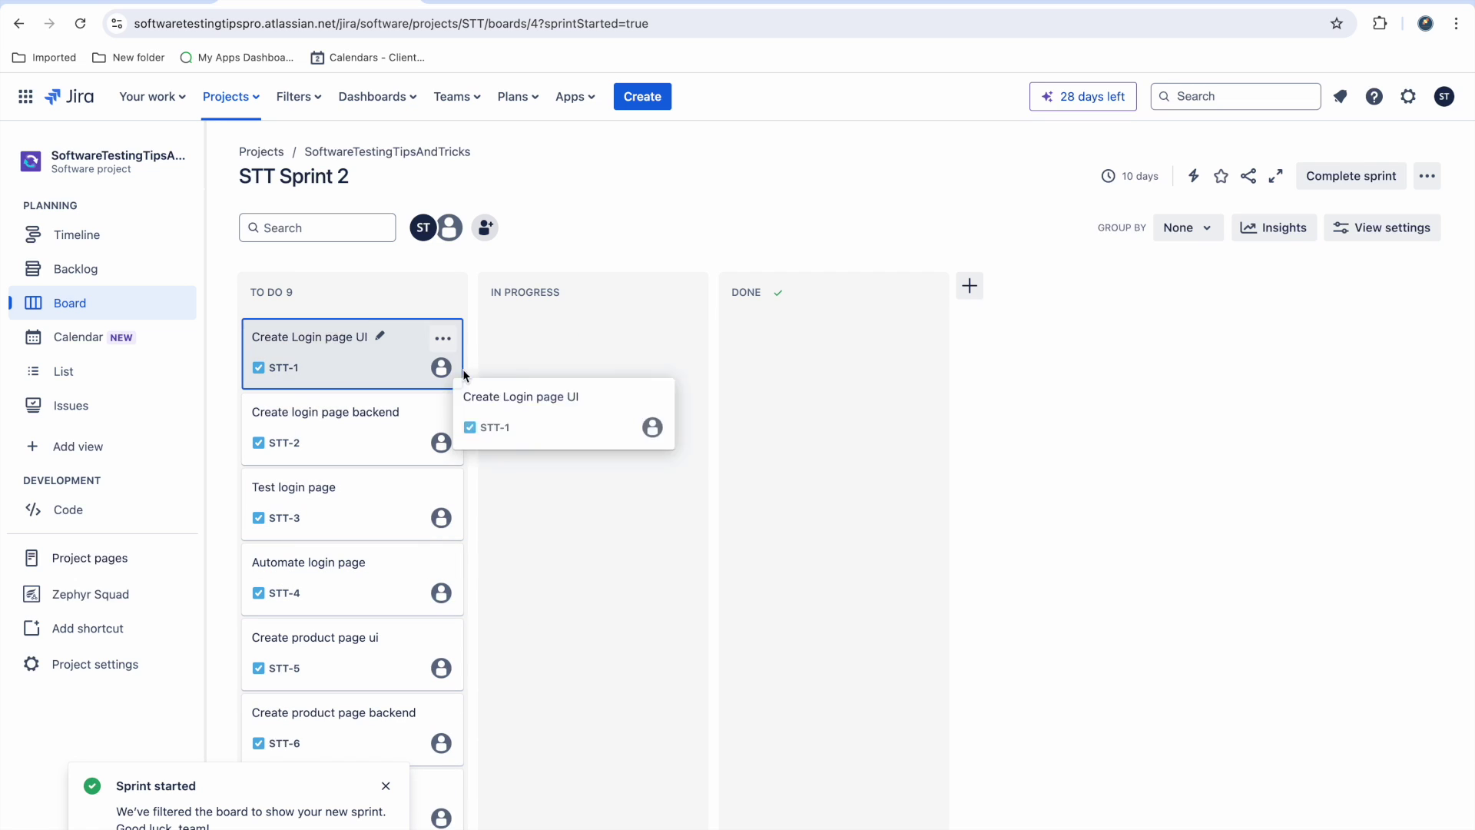
pyautogui.moveTo(380, 364); pyautogui.dragTo(527, 385)
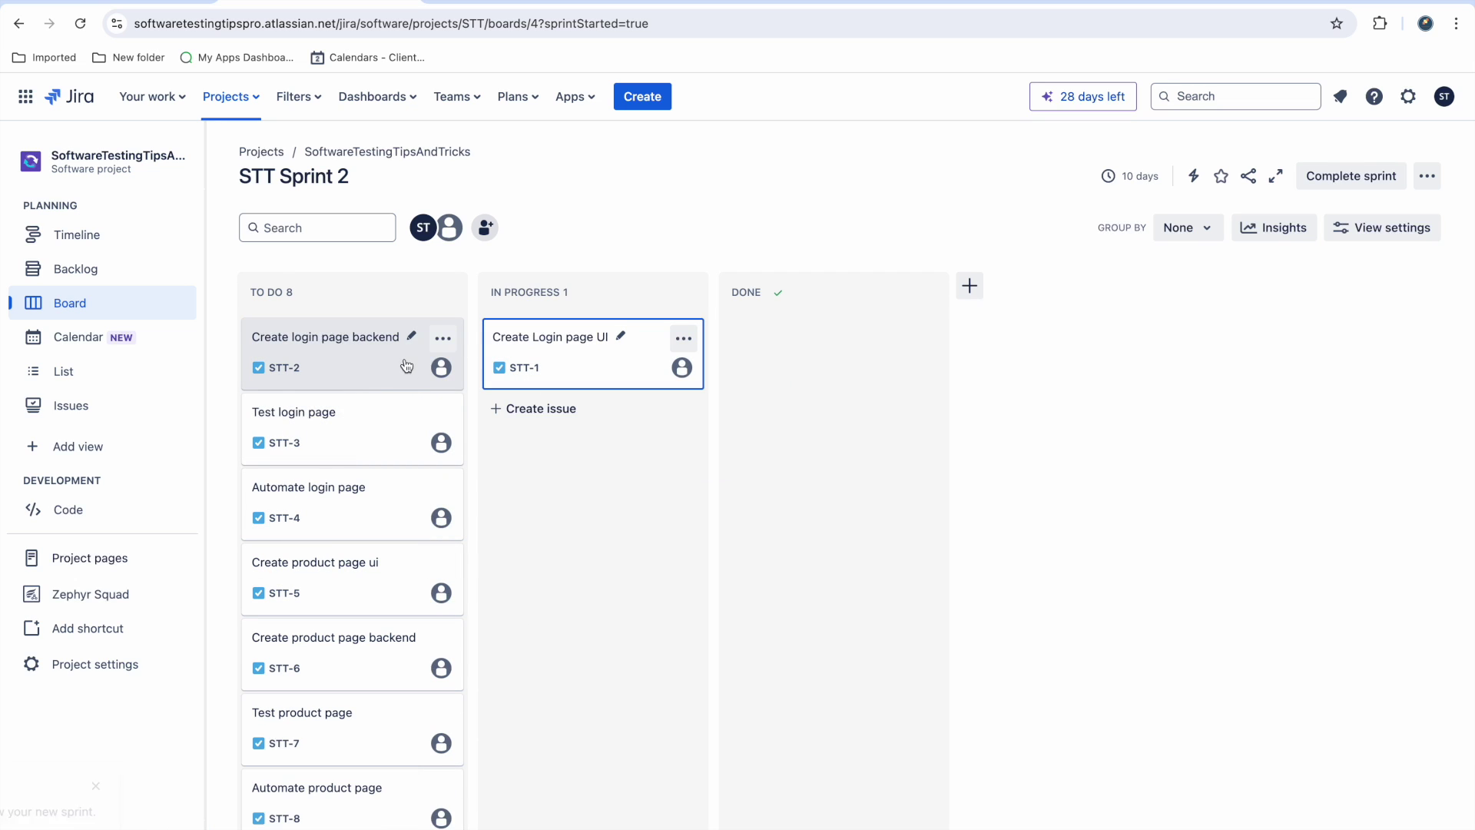
pyautogui.moveTo(379, 359); pyautogui.dragTo(541, 418)
pyautogui.moveTo(369, 353); pyautogui.dragTo(523, 469)
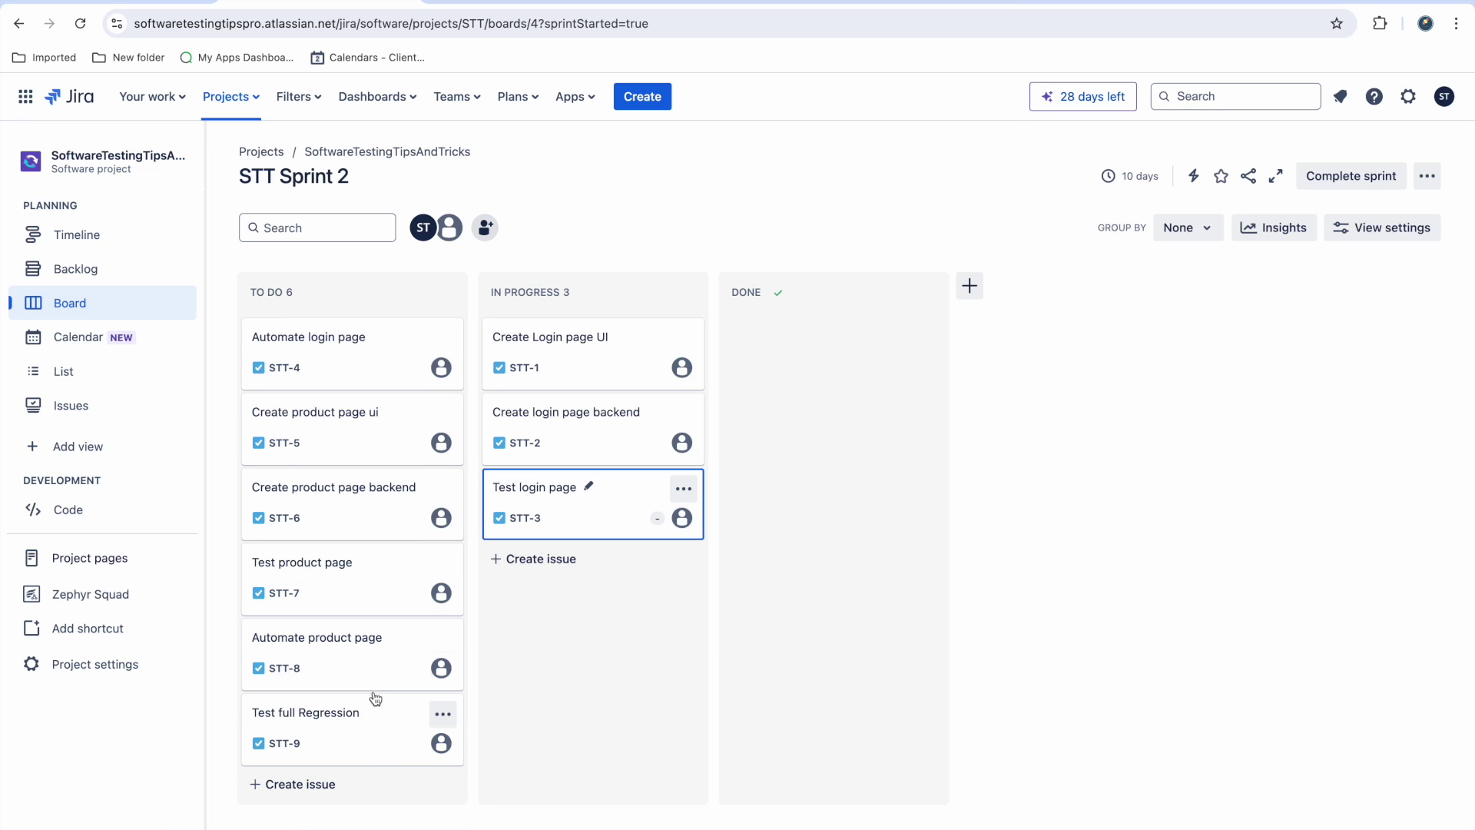
pyautogui.moveTo(372, 749); pyautogui.dragTo(773, 395)
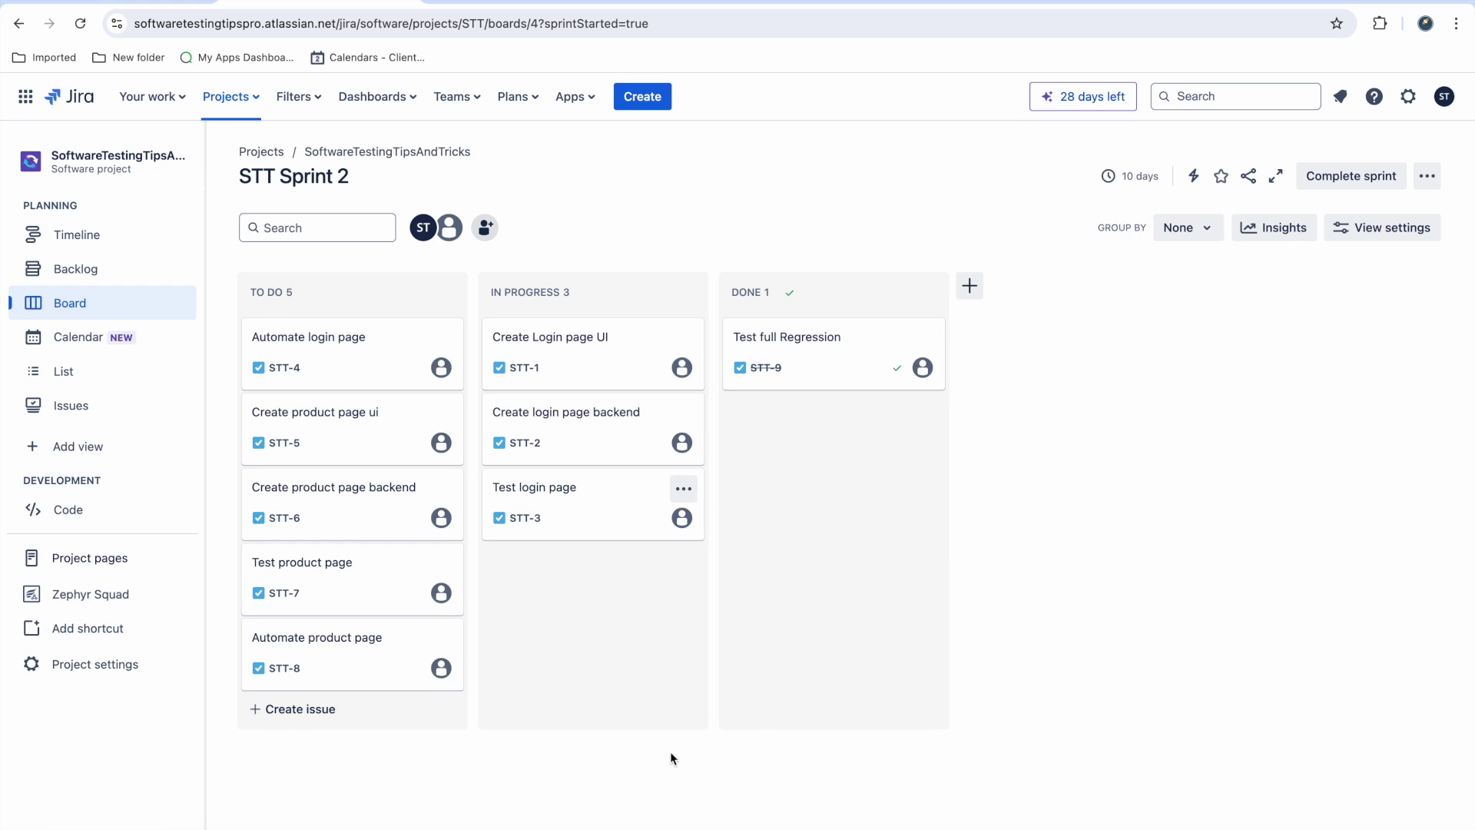
# Assign the issue "Automate login page" to your own account and return to the board
pyautogui.moveTo(444, 338)
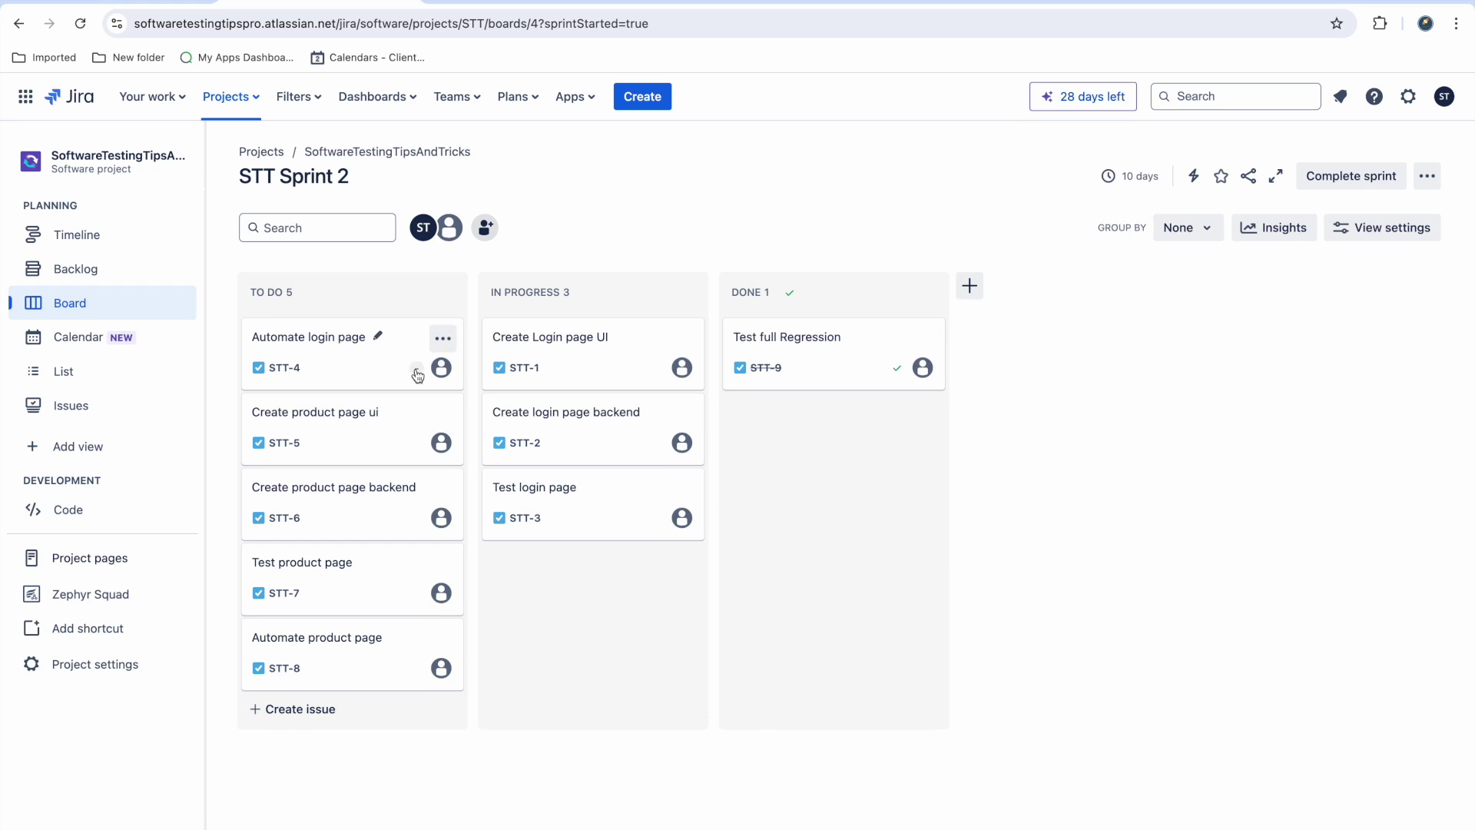
pyautogui.click(442, 338)
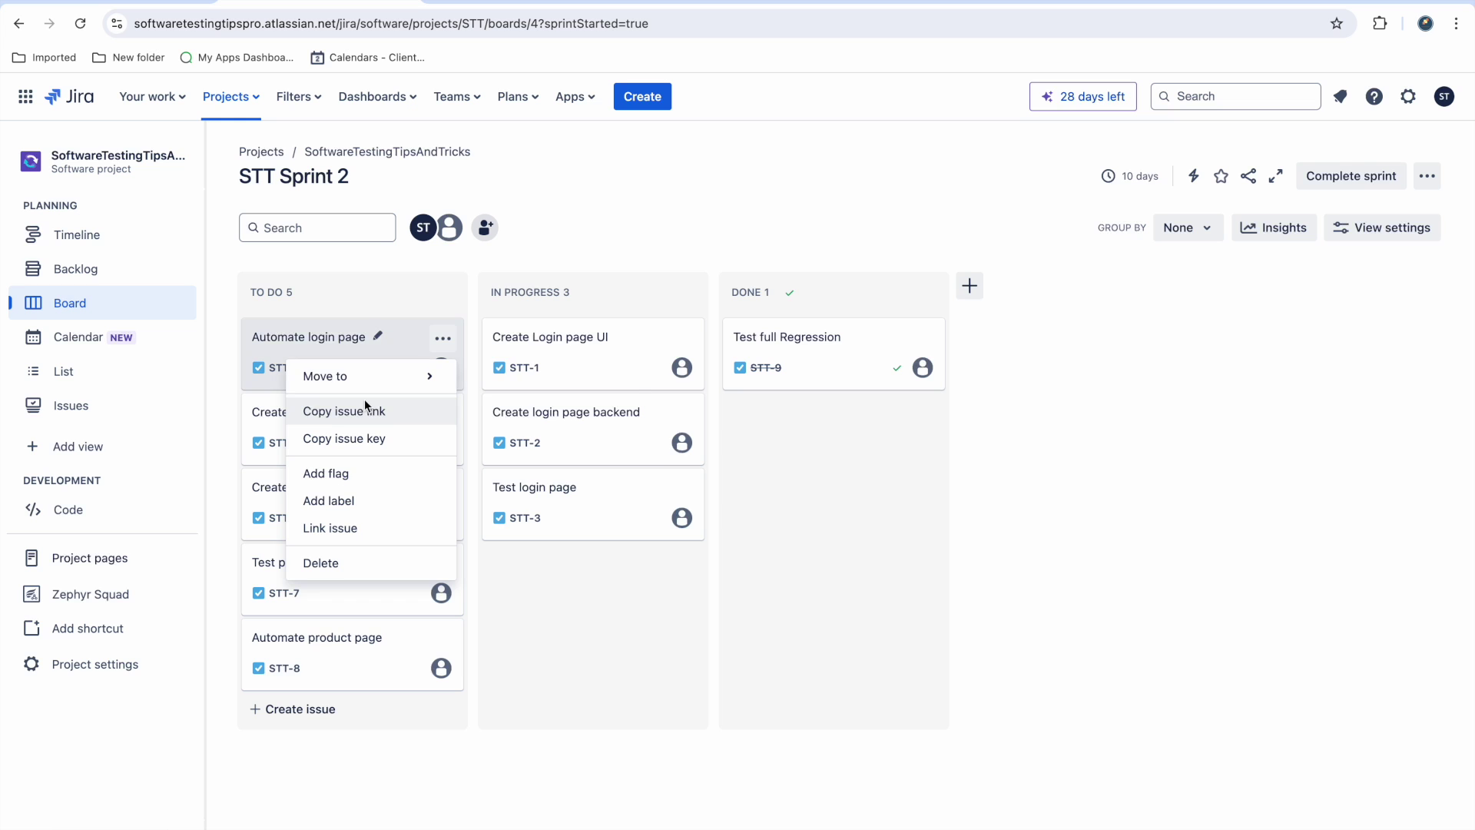
pyautogui.click(361, 377)
pyautogui.click(283, 353)
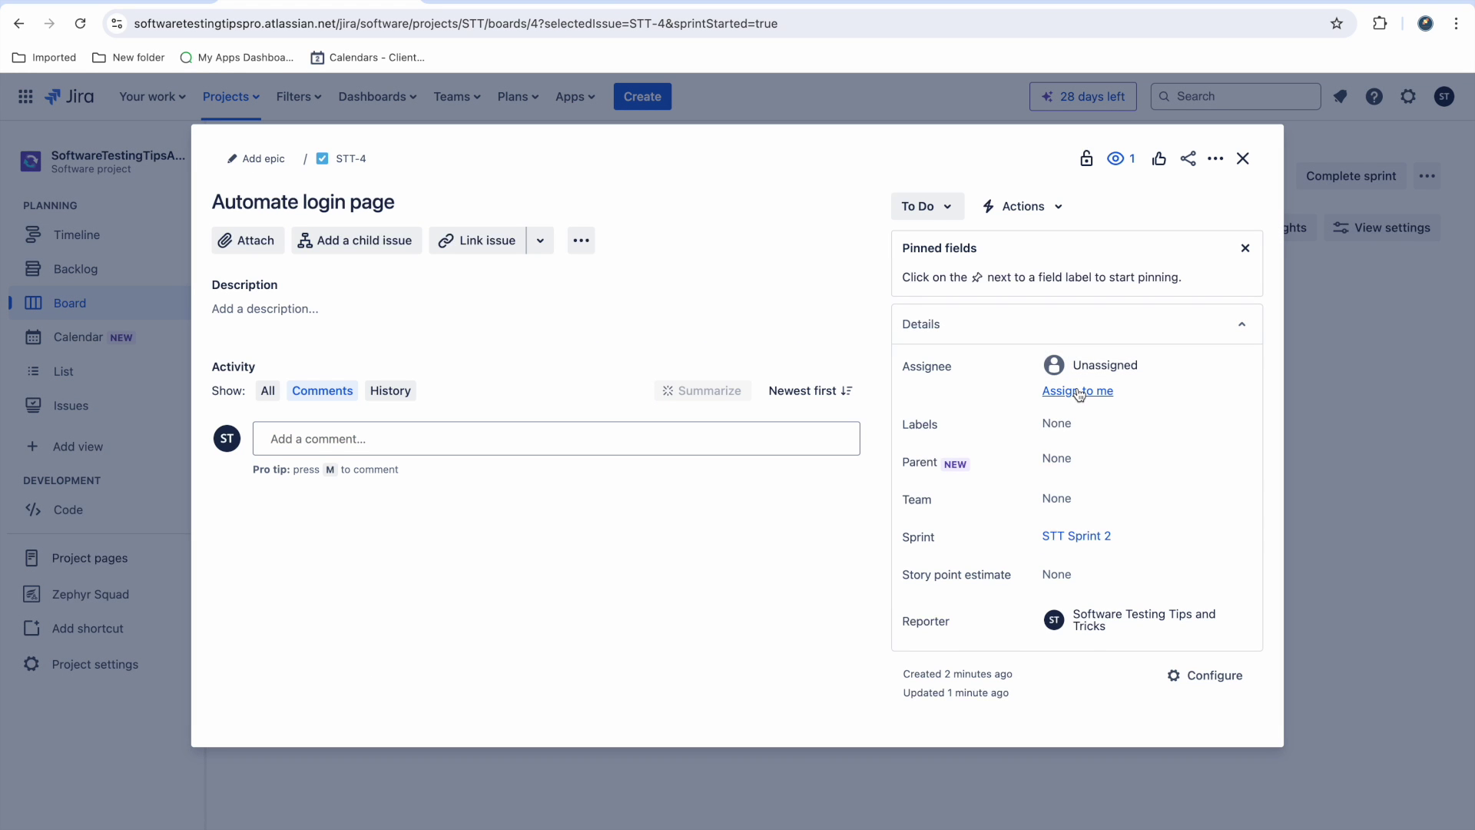
pyautogui.click(1078, 392)
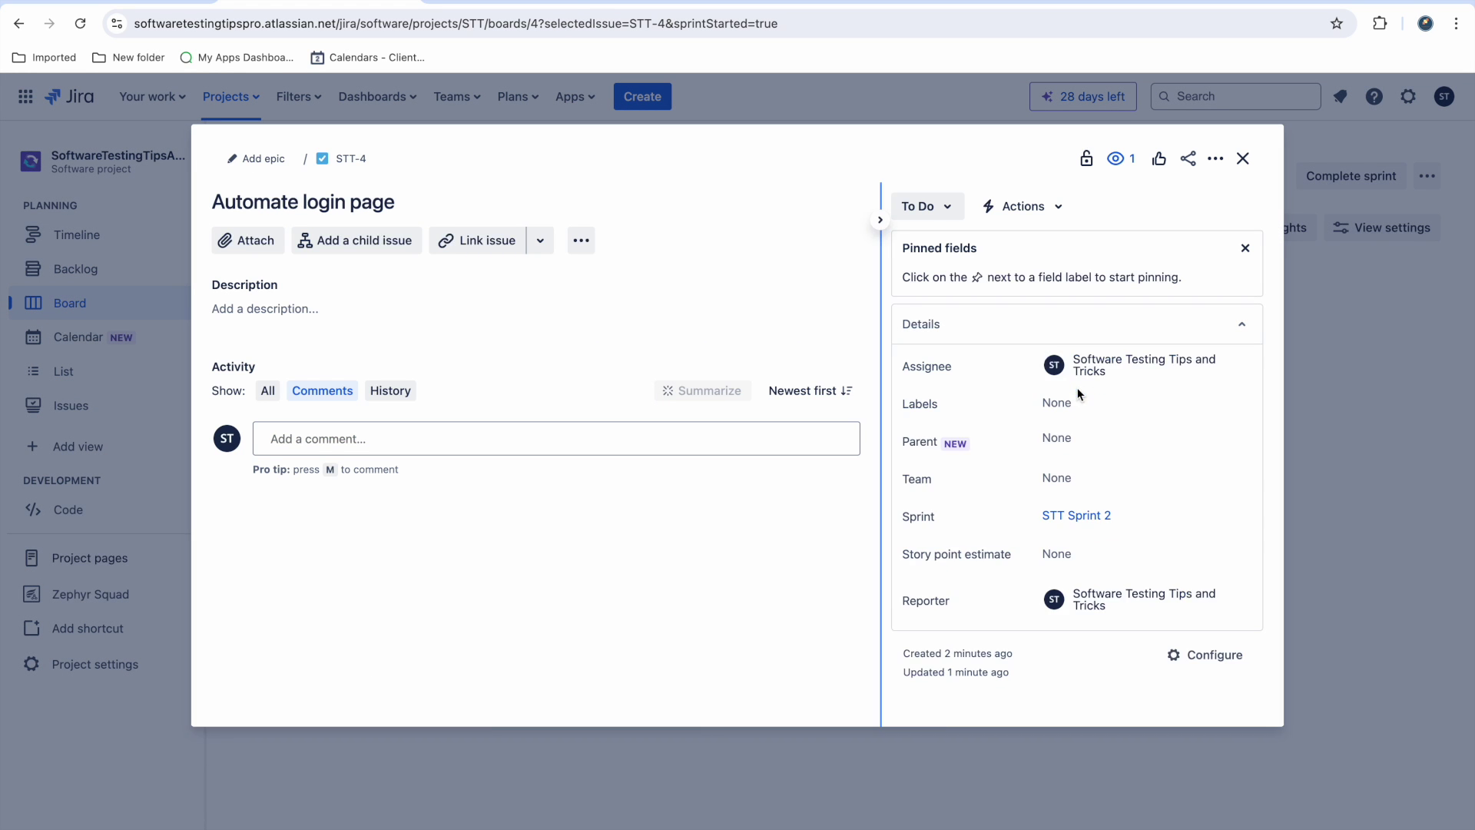
pyautogui.click(1243, 160)
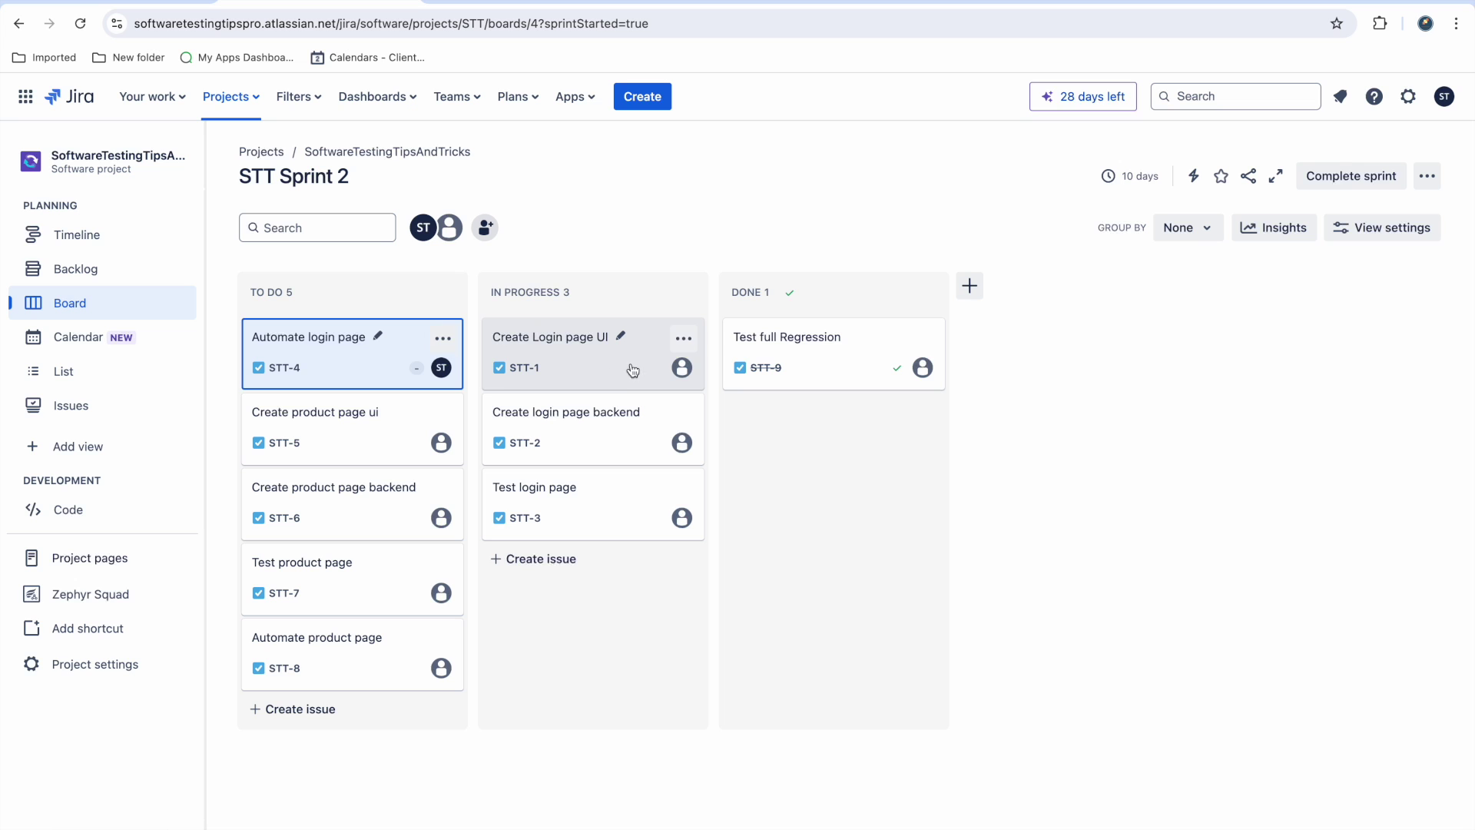
# Assign the issue "Create Login page UI" to the team member with the red avatar
pyautogui.click(683, 338)
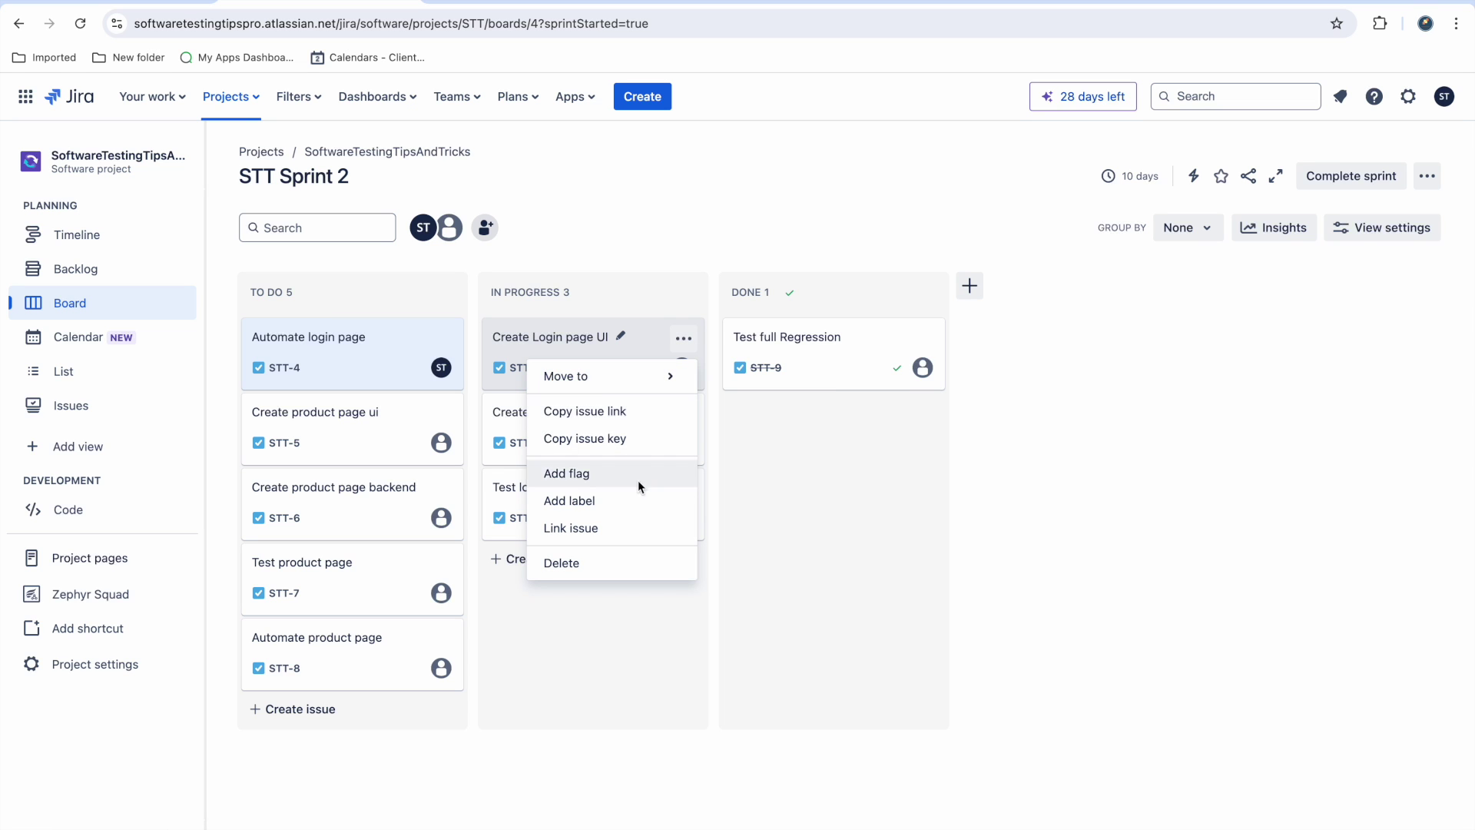
pyautogui.click(578, 342)
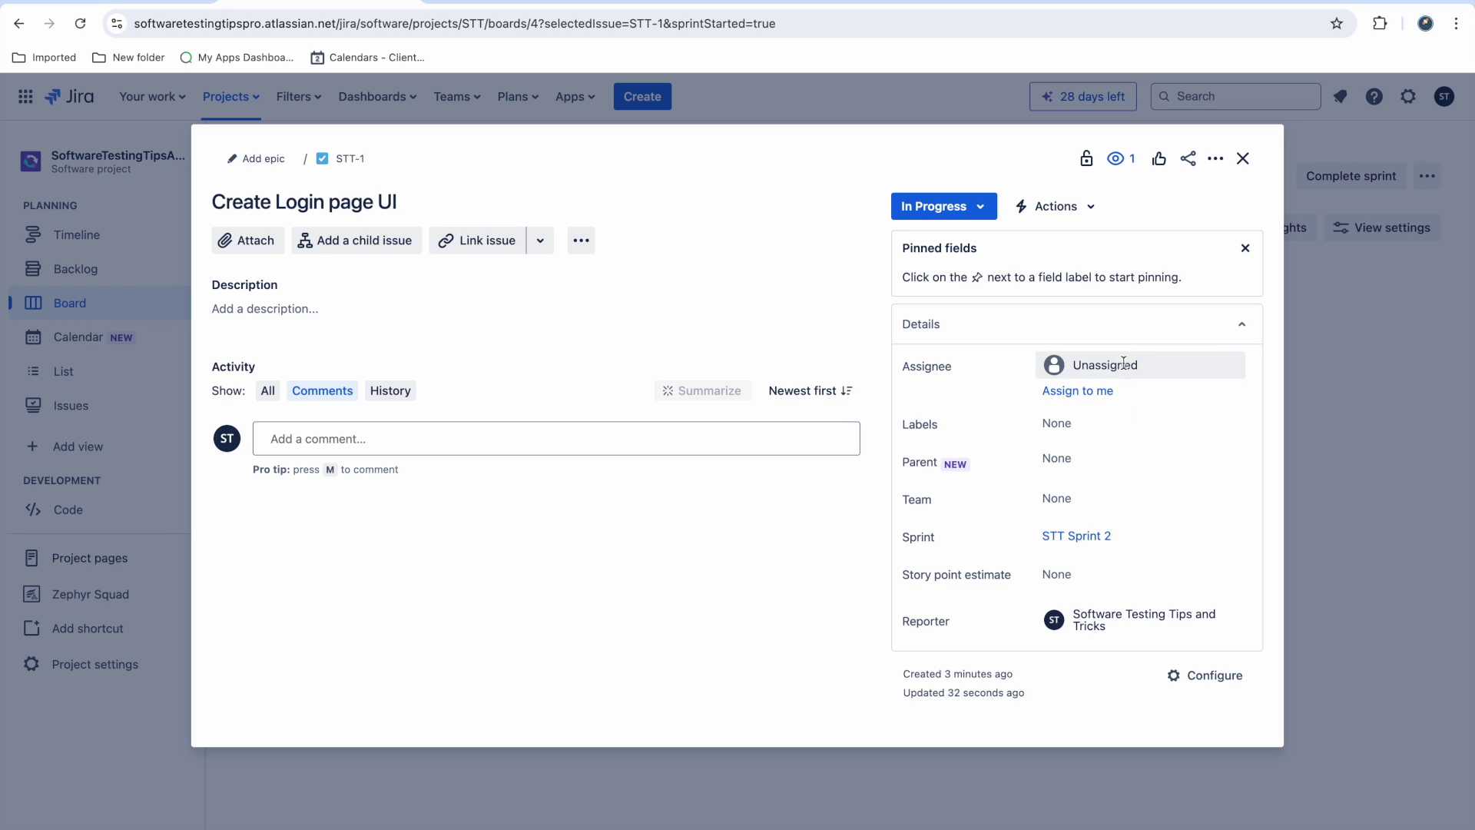
pyautogui.click(1125, 363)
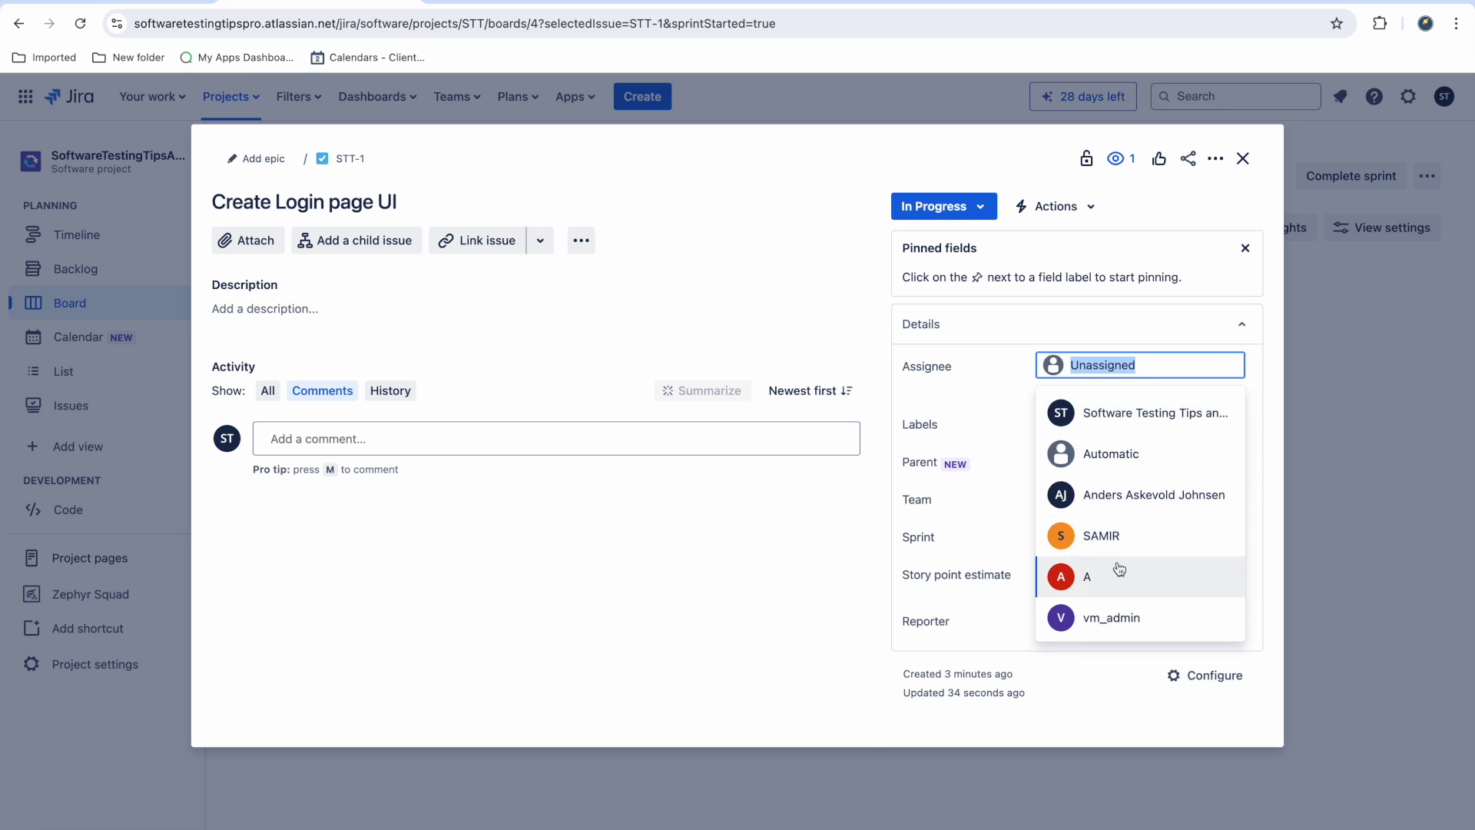
pyautogui.click(1118, 569)
pyautogui.click(1242, 158)
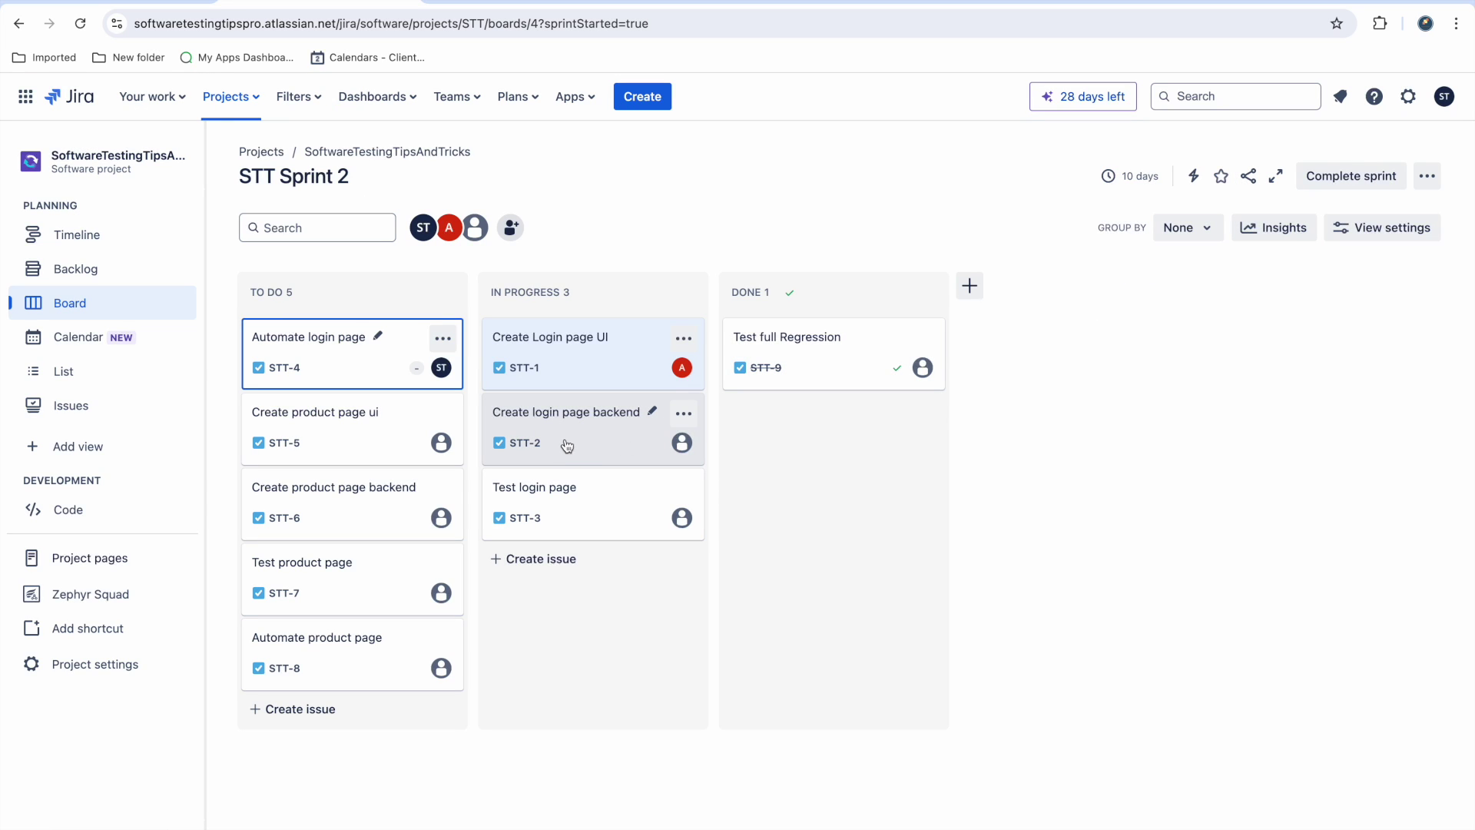
# Assign the issue "Create product page backend" to the team member listed by e-mail address with the green avatar
pyautogui.click(332, 511)
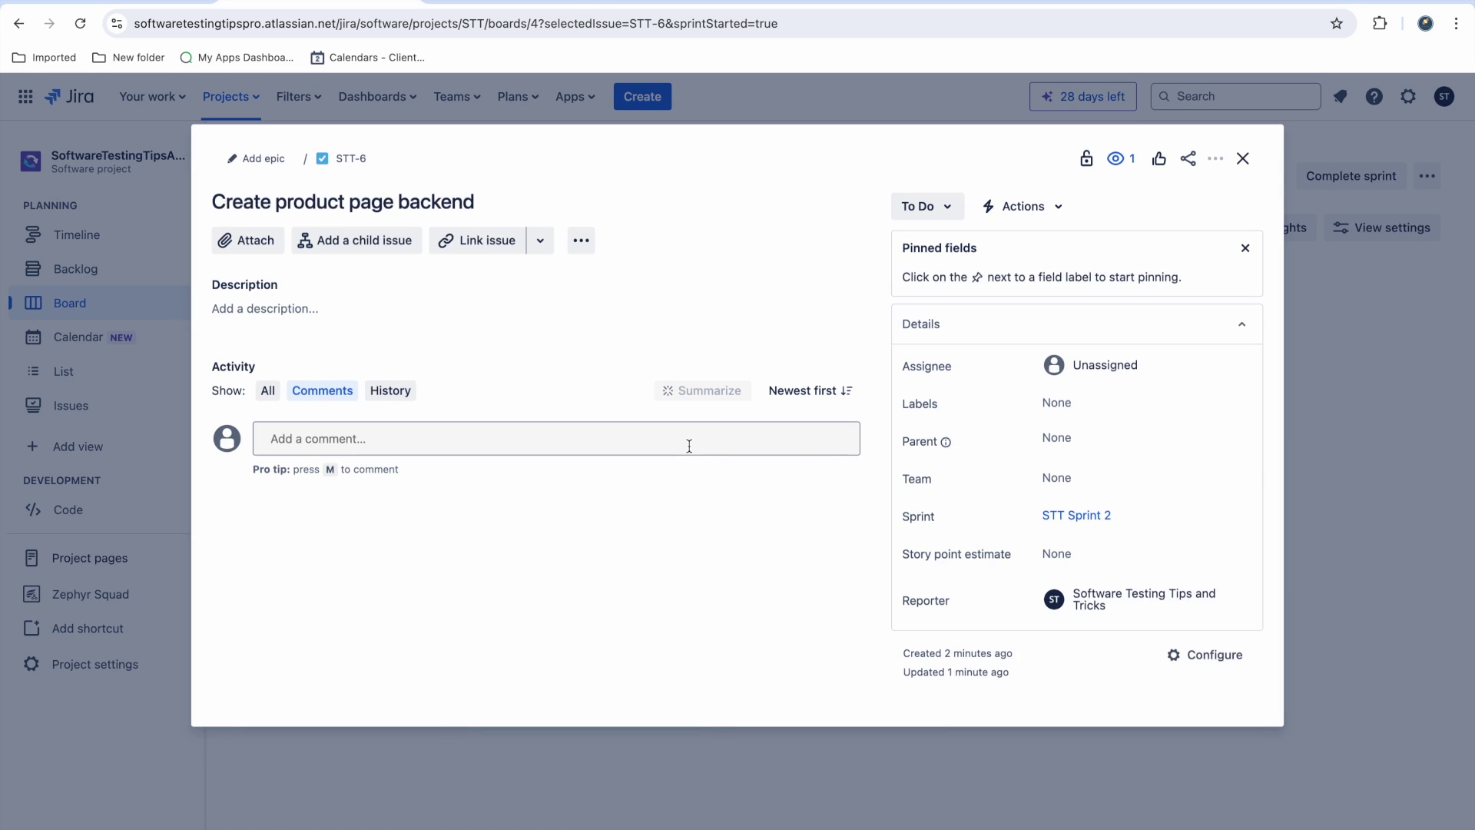
pyautogui.click(1105, 365)
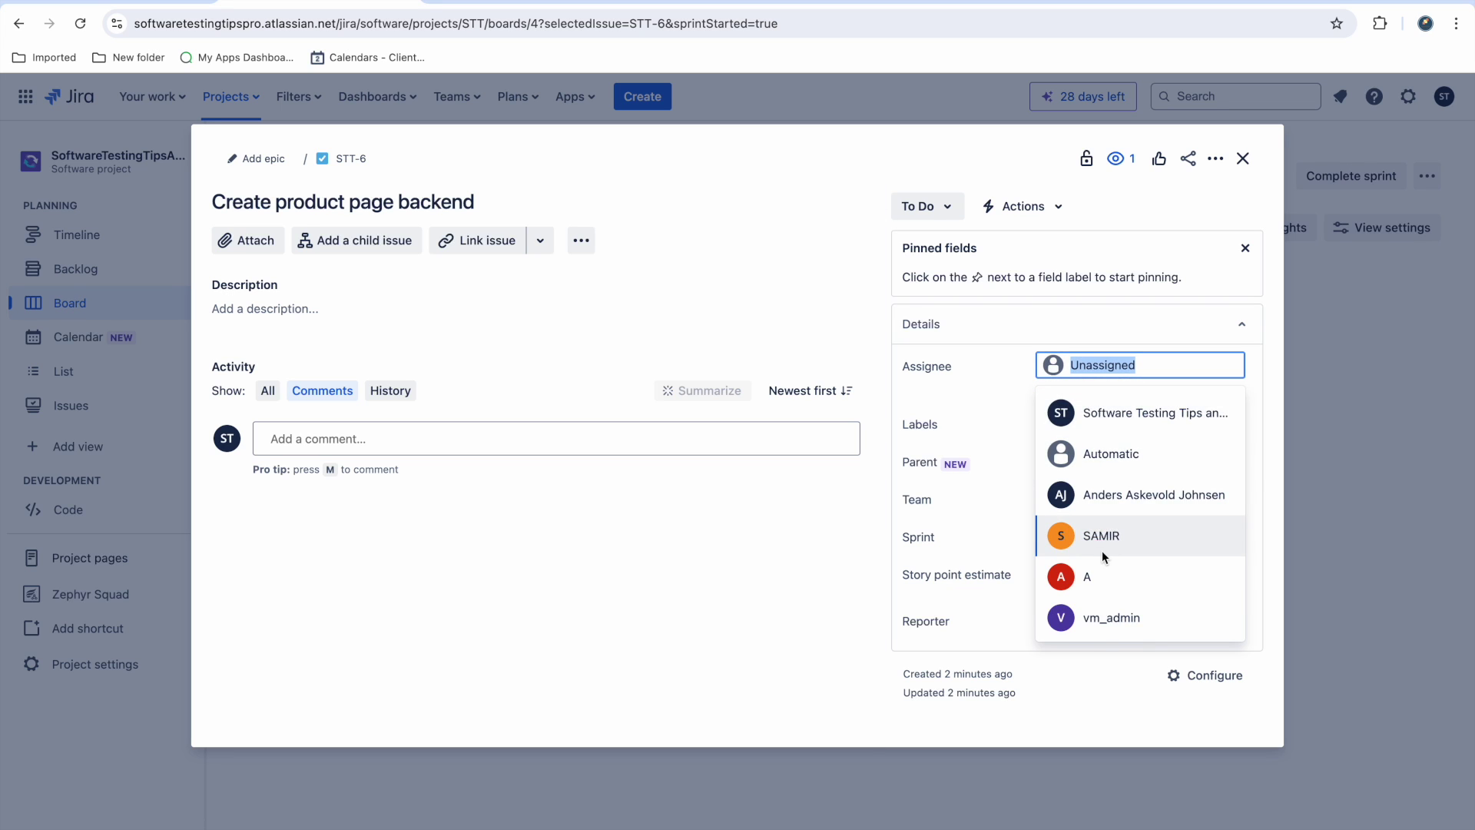
pyautogui.scroll(-1, 1102, 550)
pyautogui.click(1114, 612)
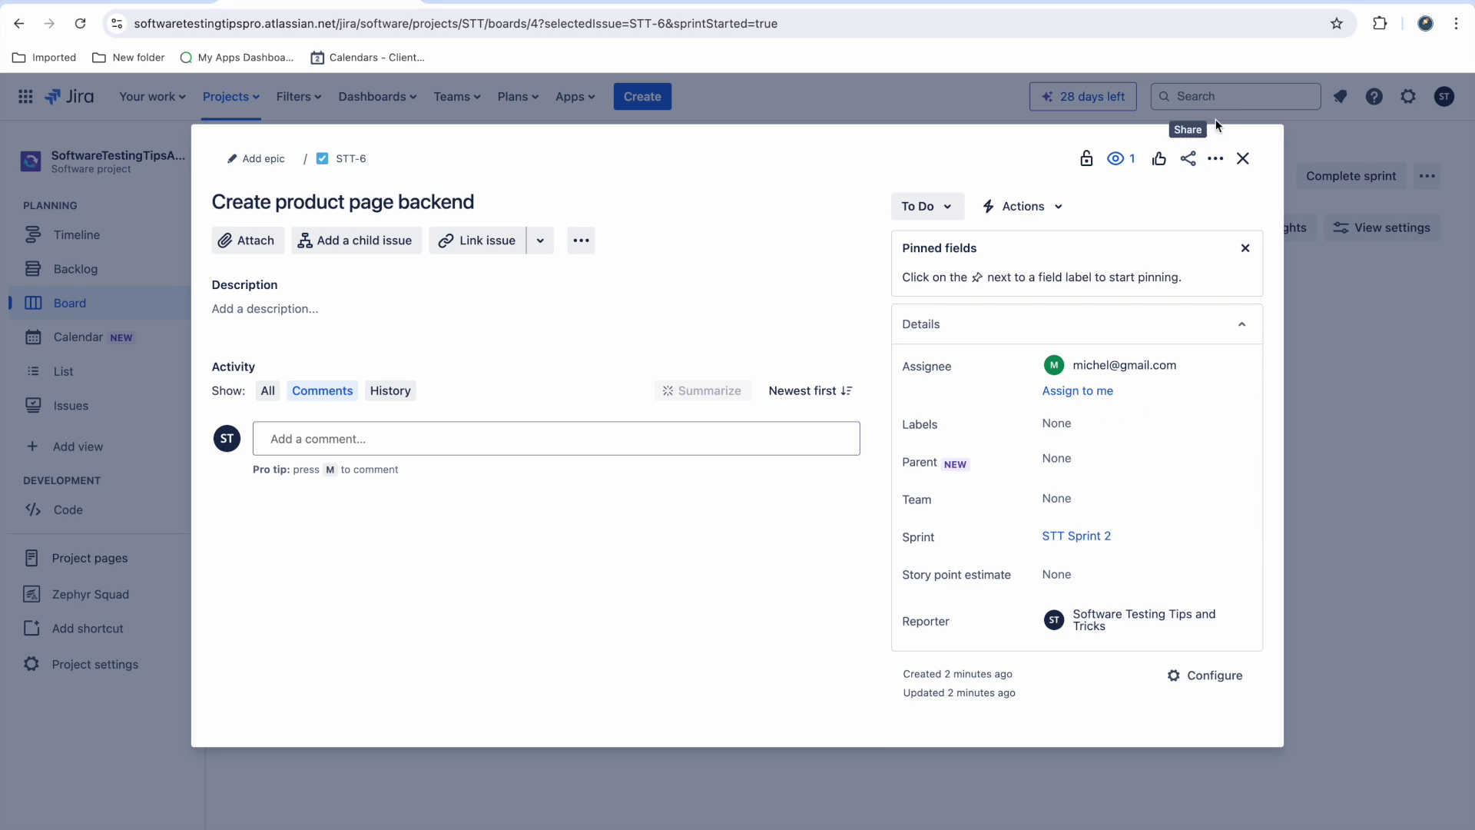
pyautogui.click(1243, 158)
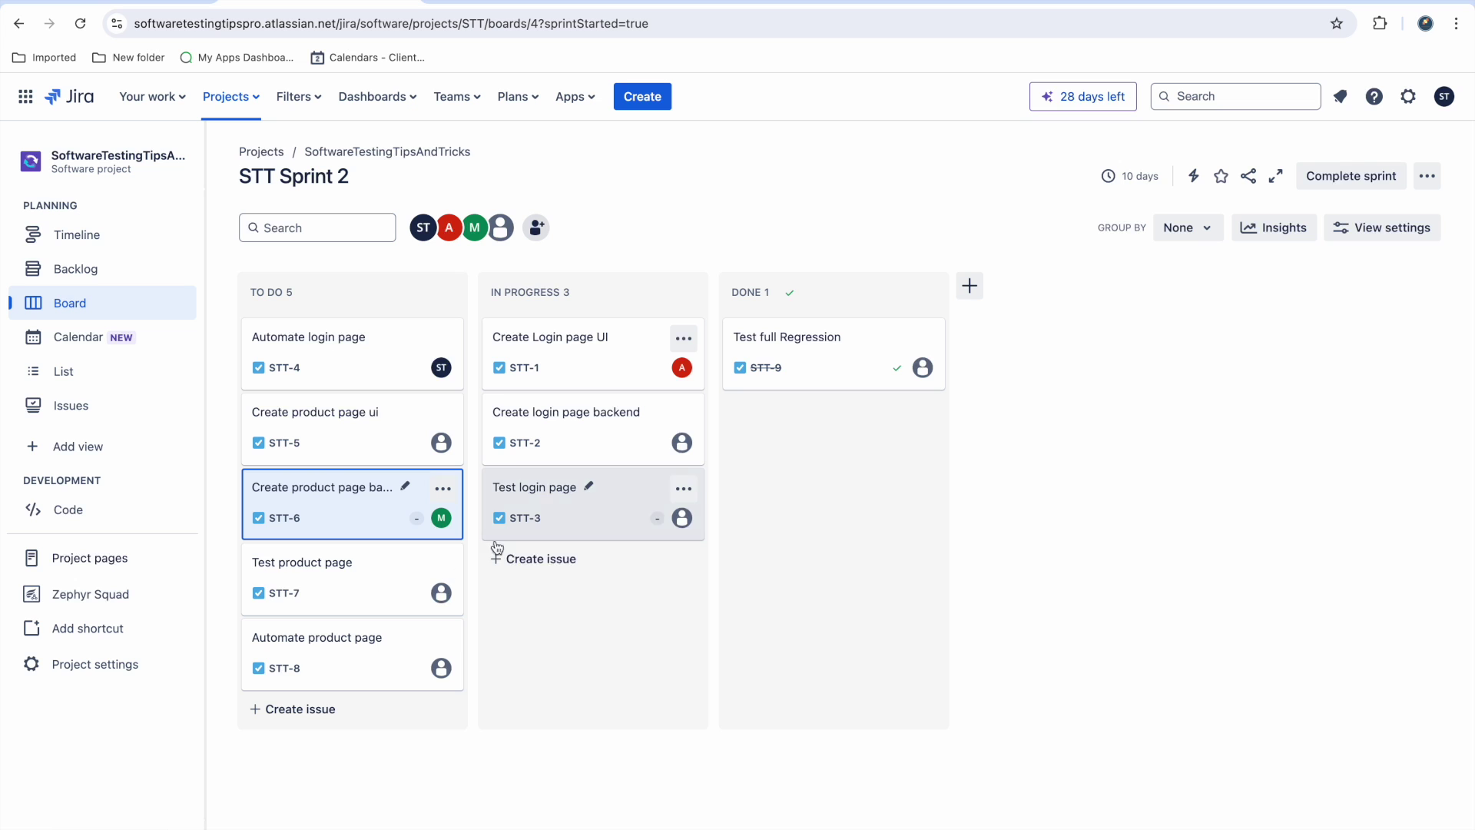
# Assign the issue "Create product page ui" to the same green-avatar team member listed by e-mail address
pyautogui.click(354, 444)
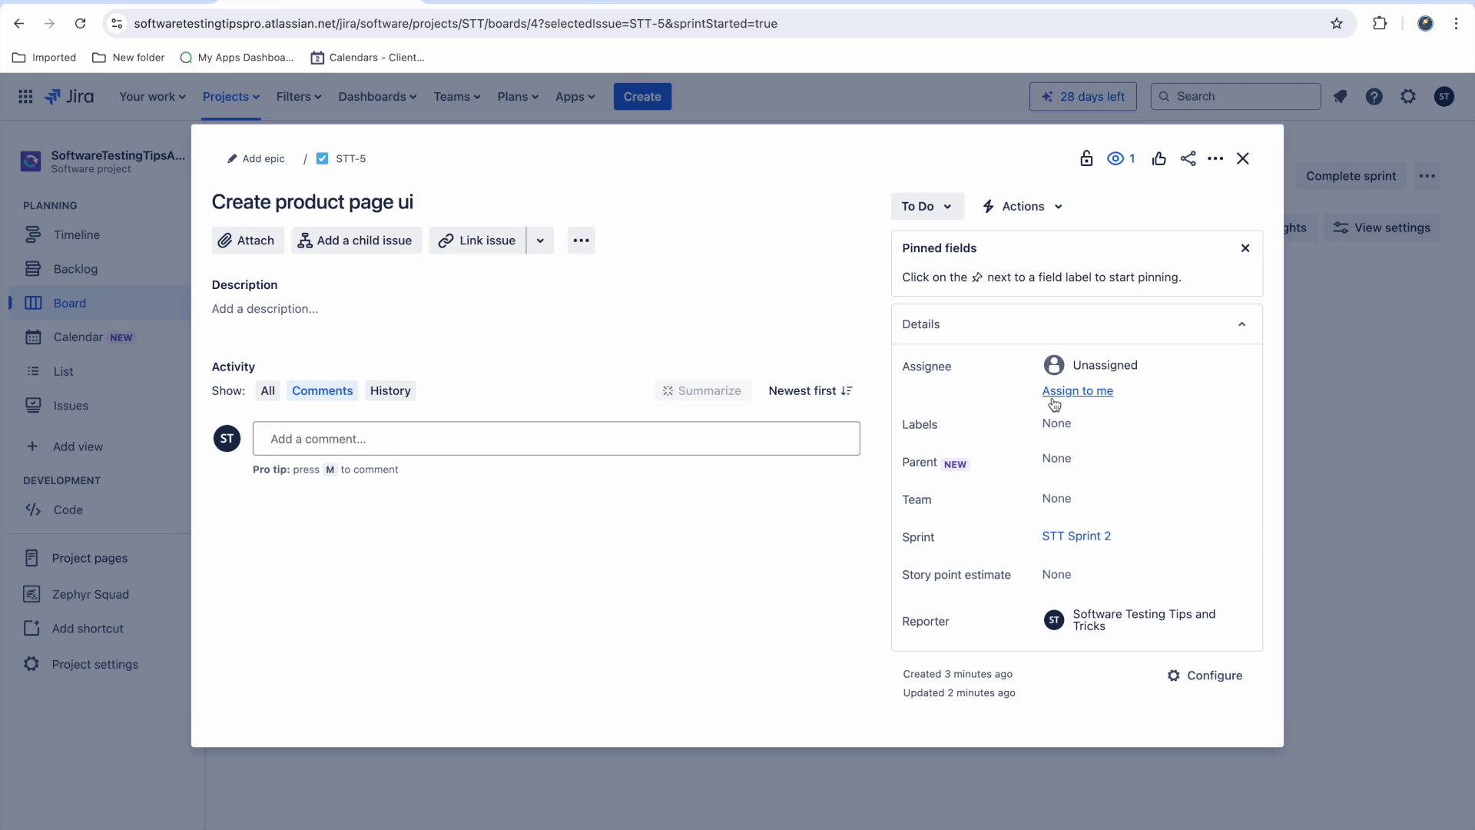
pyautogui.click(1091, 365)
pyautogui.click(1116, 413)
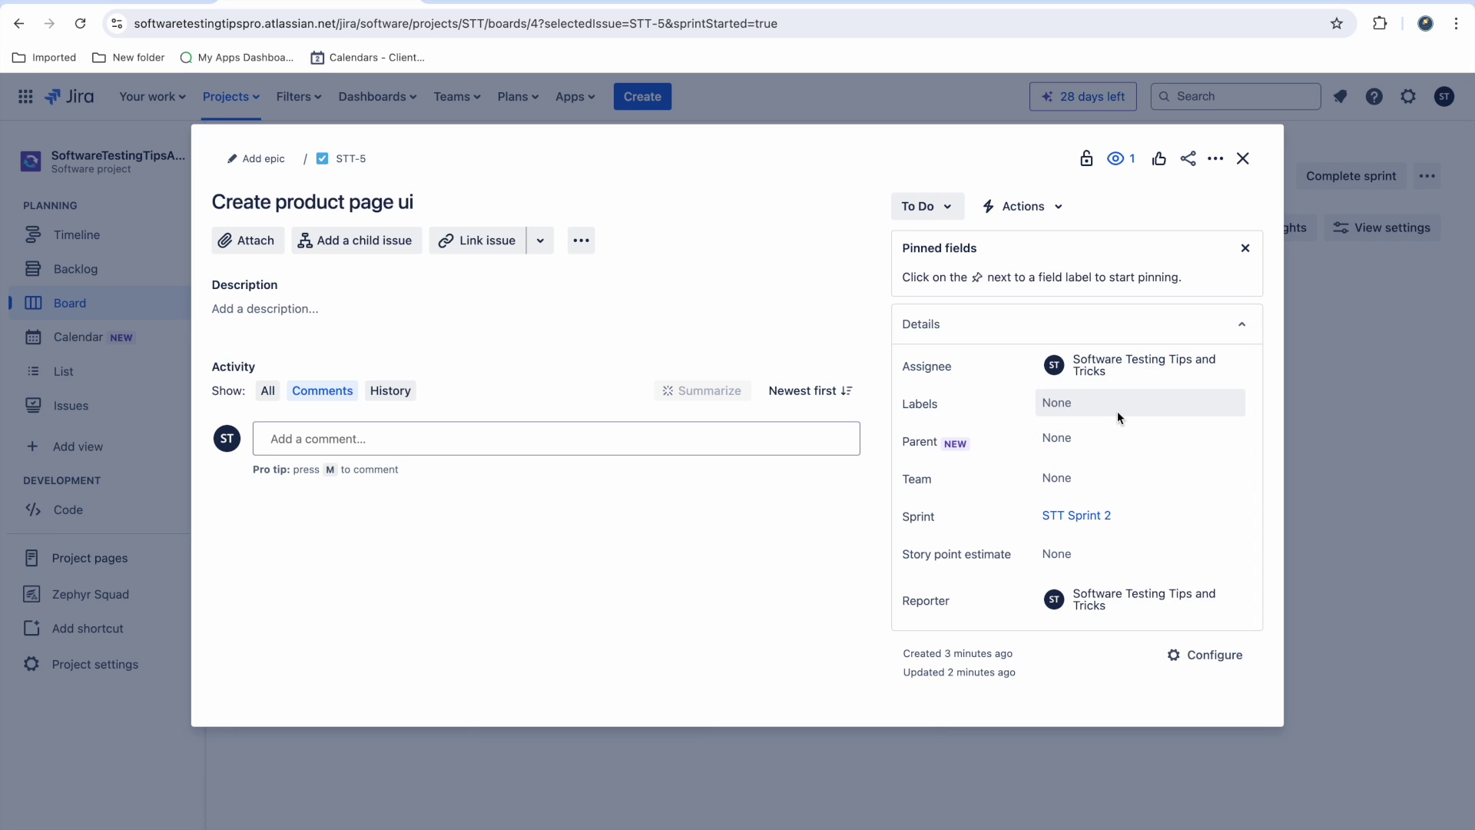
pyautogui.click(1114, 366)
pyautogui.scroll(-1, 1124, 580)
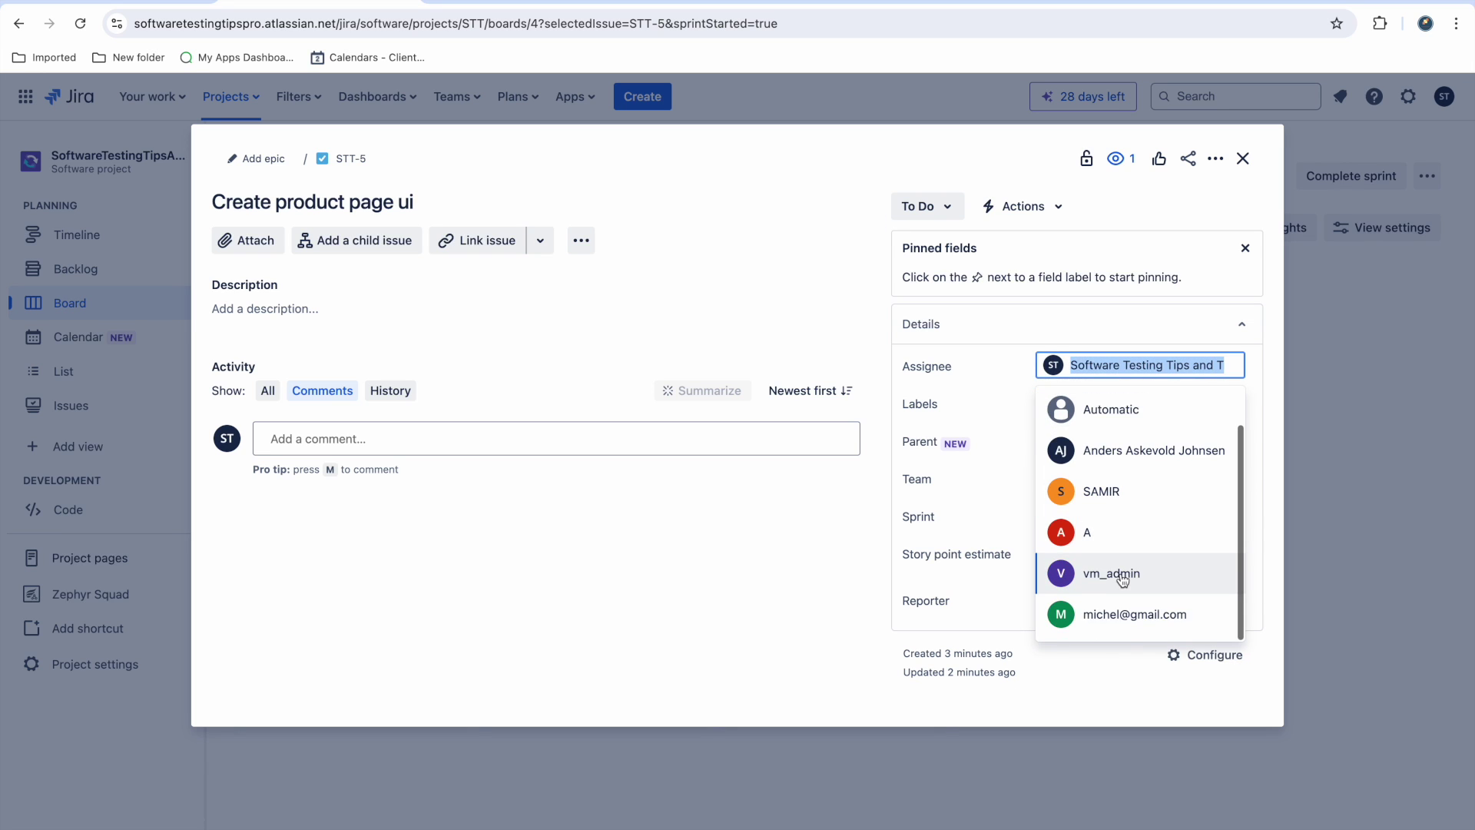
pyautogui.click(1119, 628)
pyautogui.click(1242, 159)
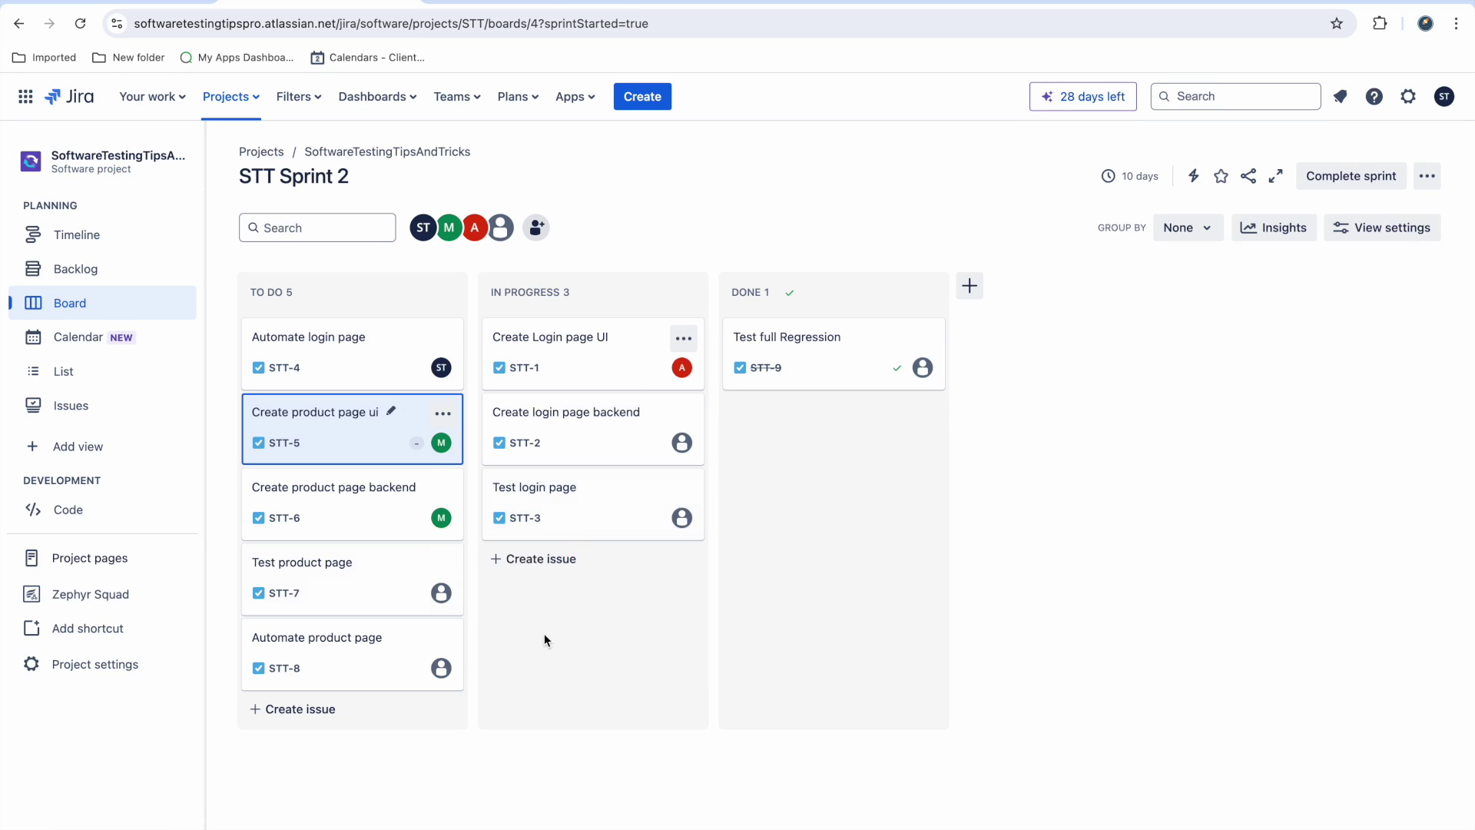
# Assign the issues "Test login page" and "Automate product page" to your own account
pyautogui.click(602, 514)
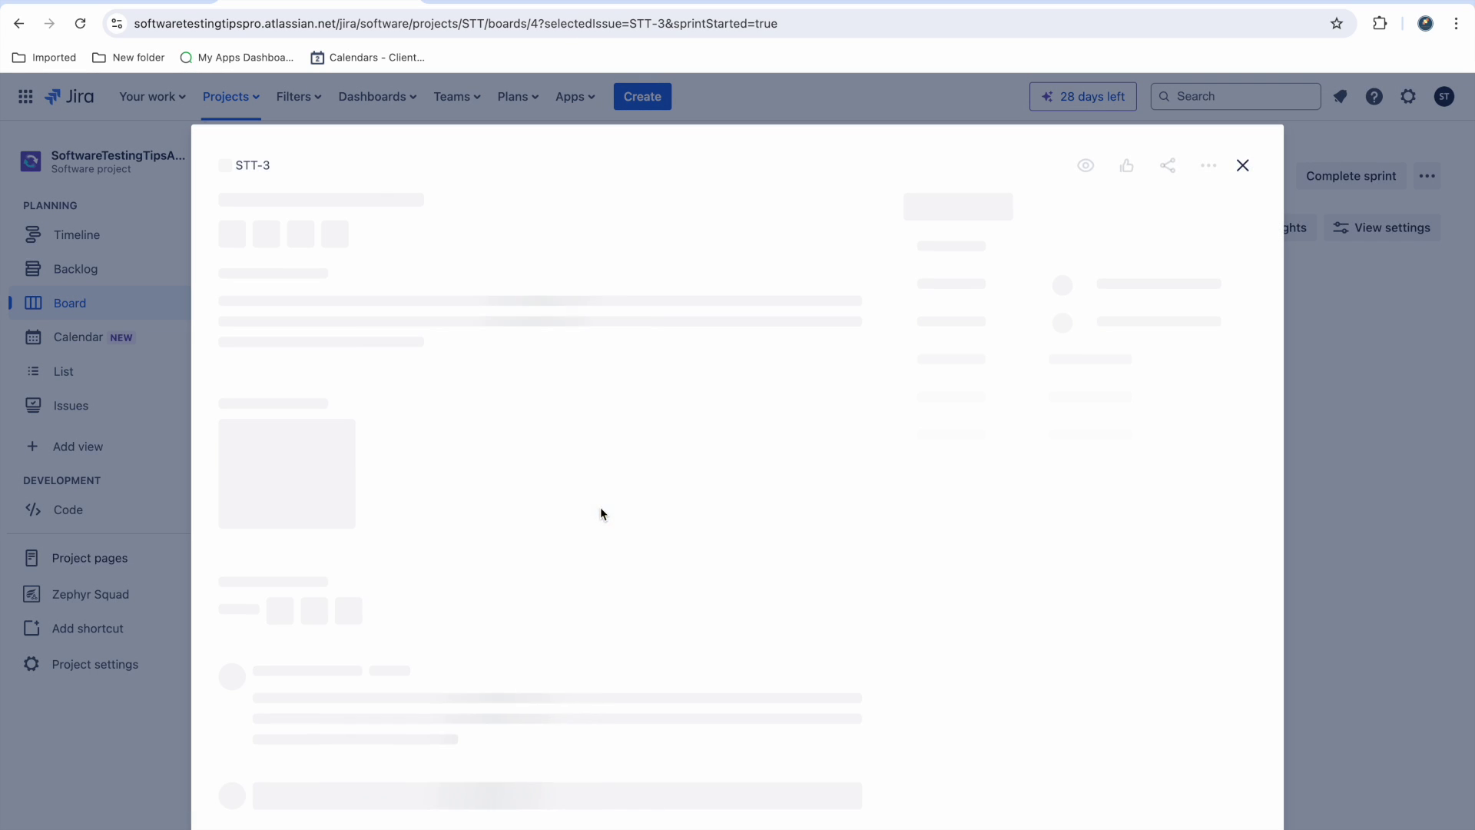
pyautogui.click(1107, 384)
pyautogui.click(1242, 157)
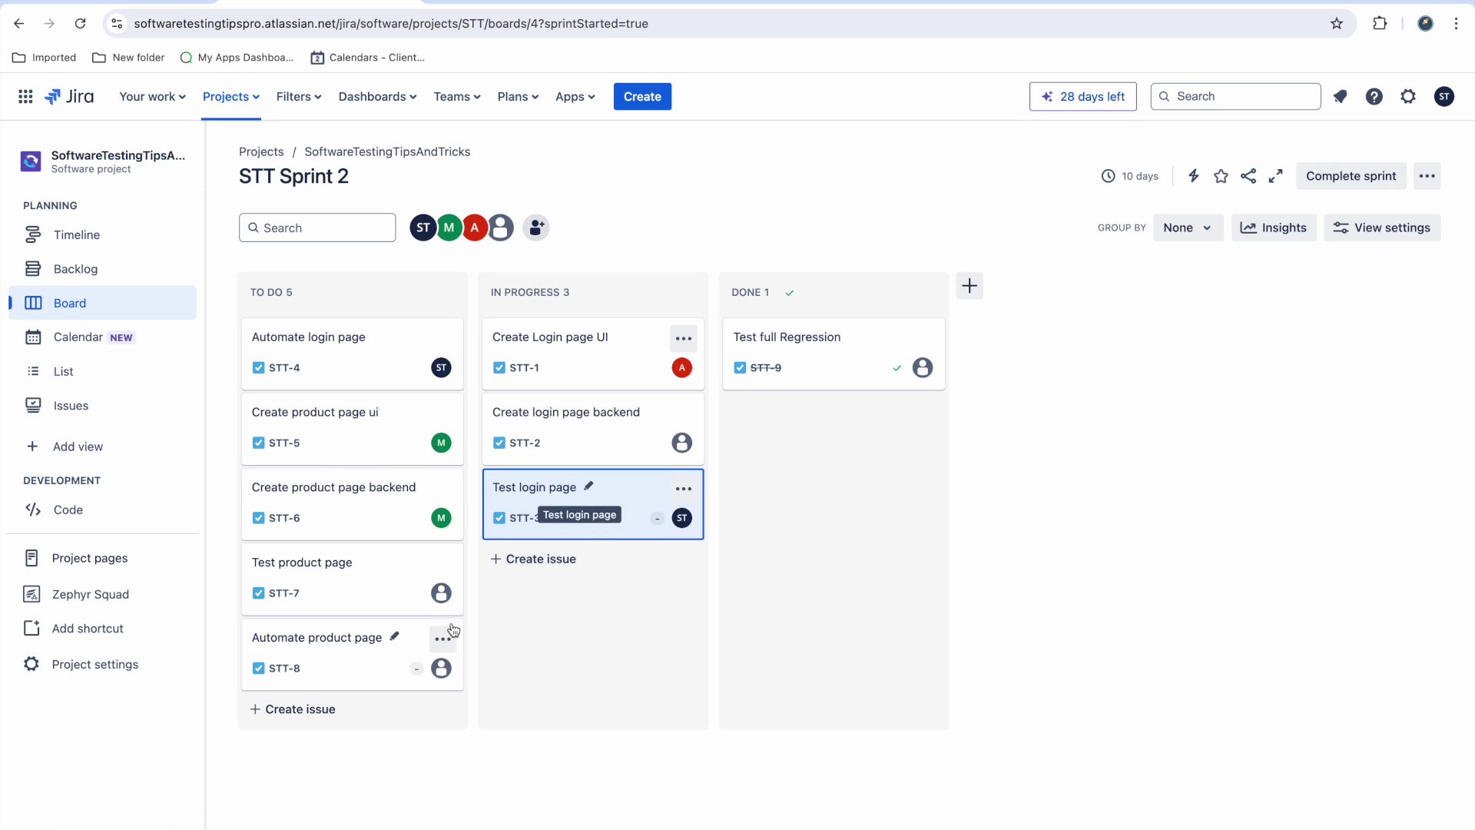
pyautogui.click(343, 660)
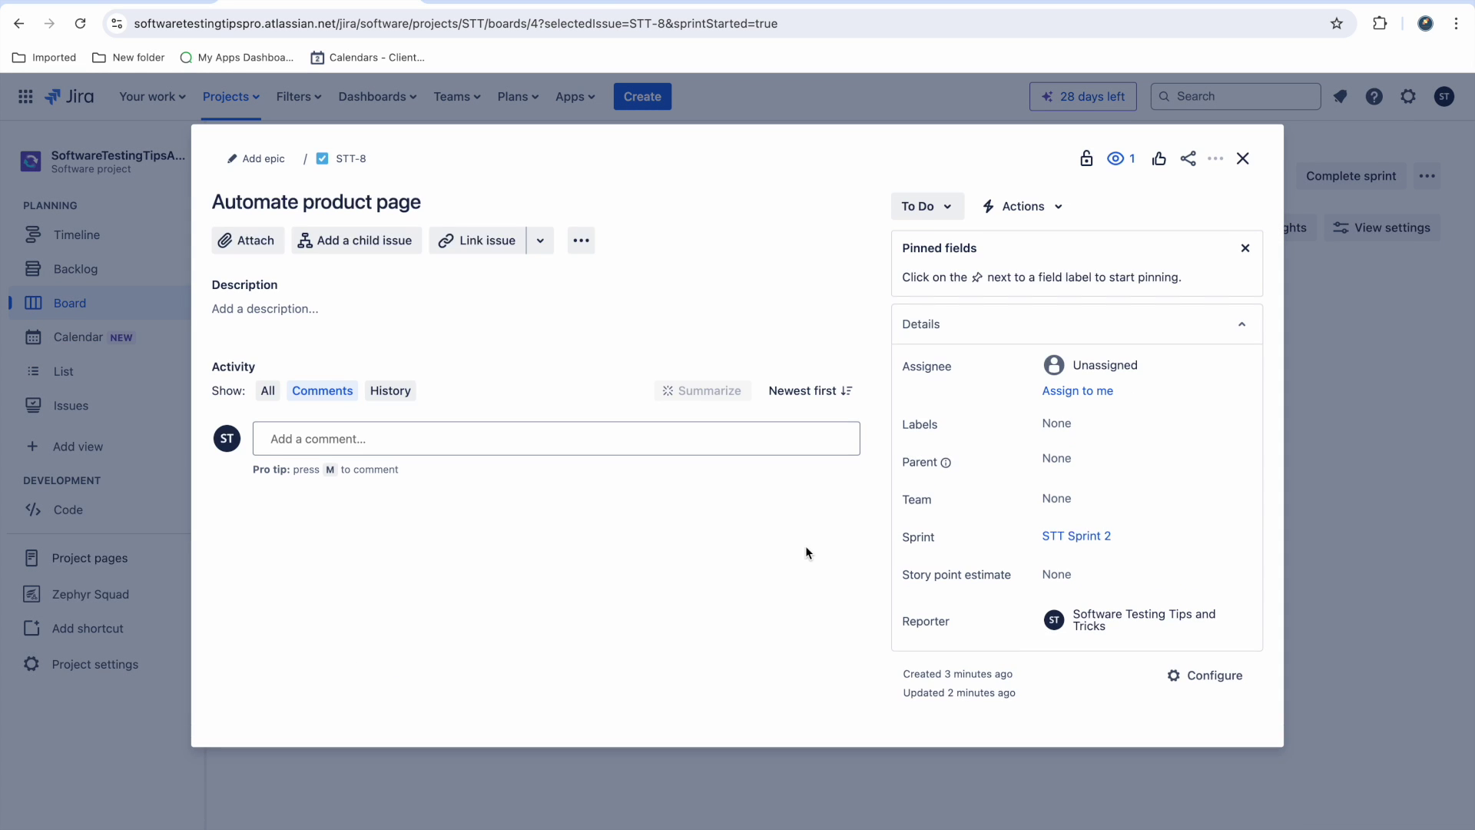
pyautogui.click(1095, 388)
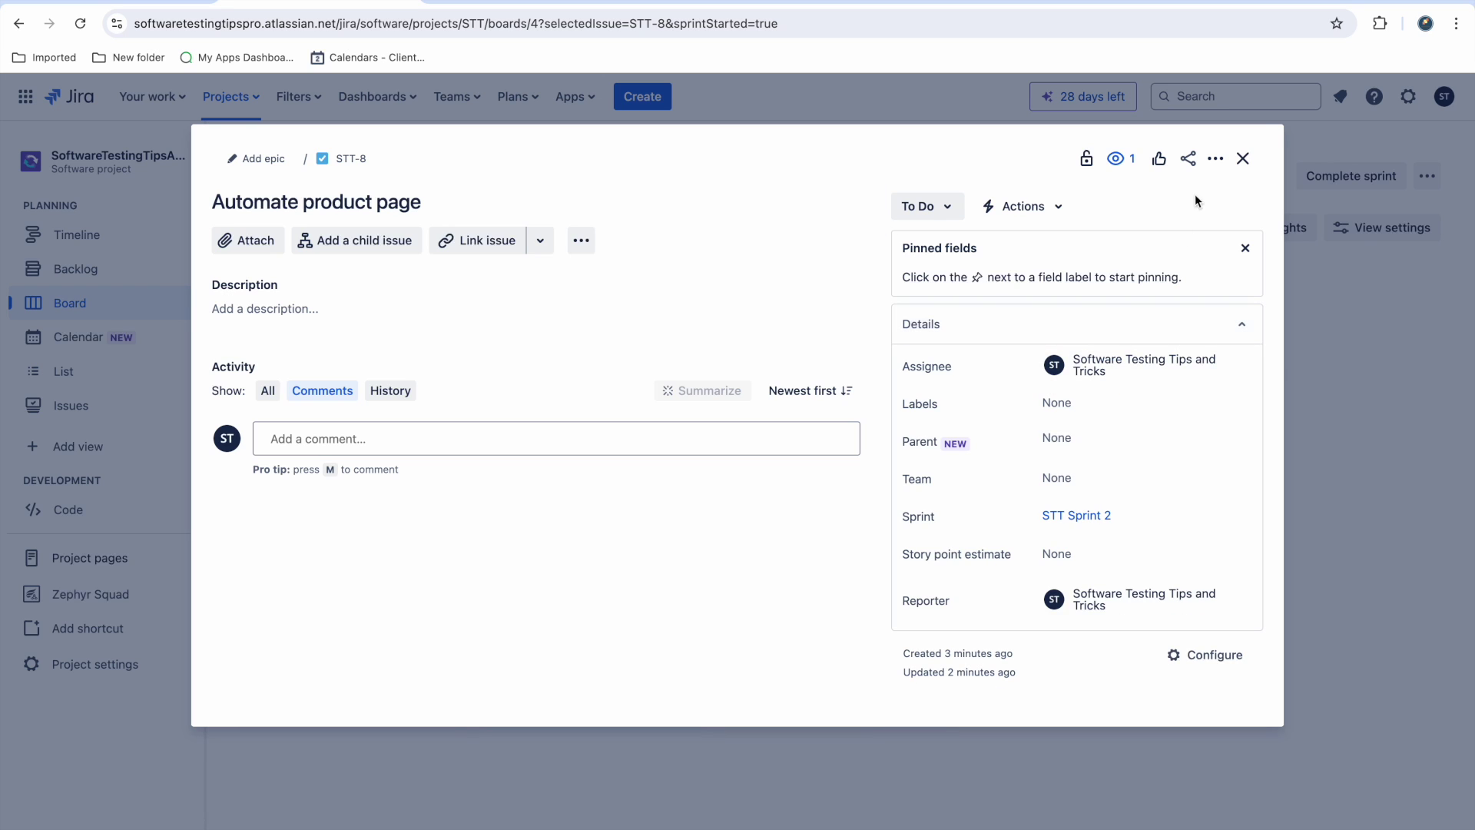
pyautogui.click(1241, 159)
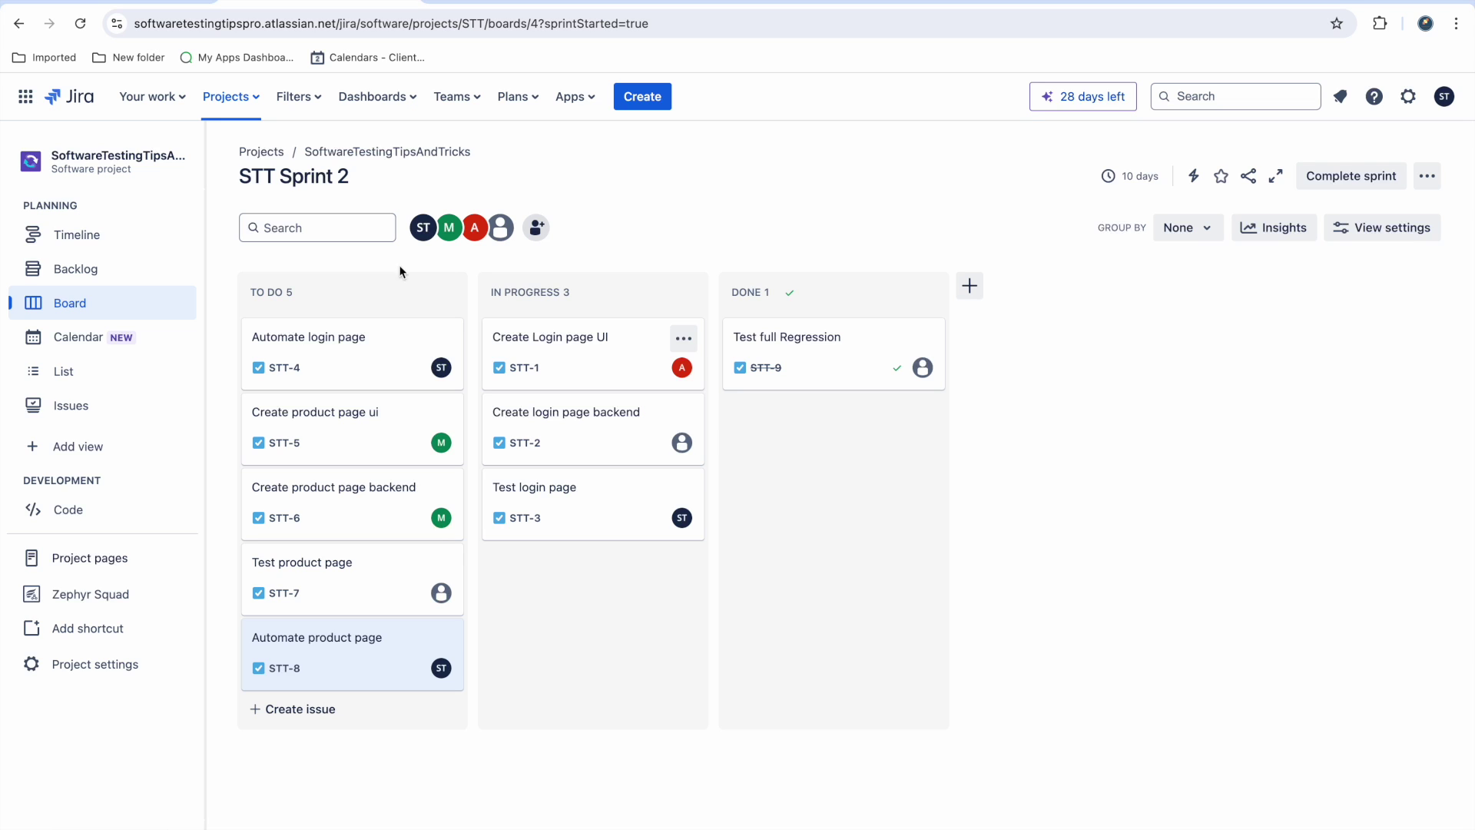
# Filter the sprint board to show only the issues assigned to your own account
pyautogui.click(424, 239)
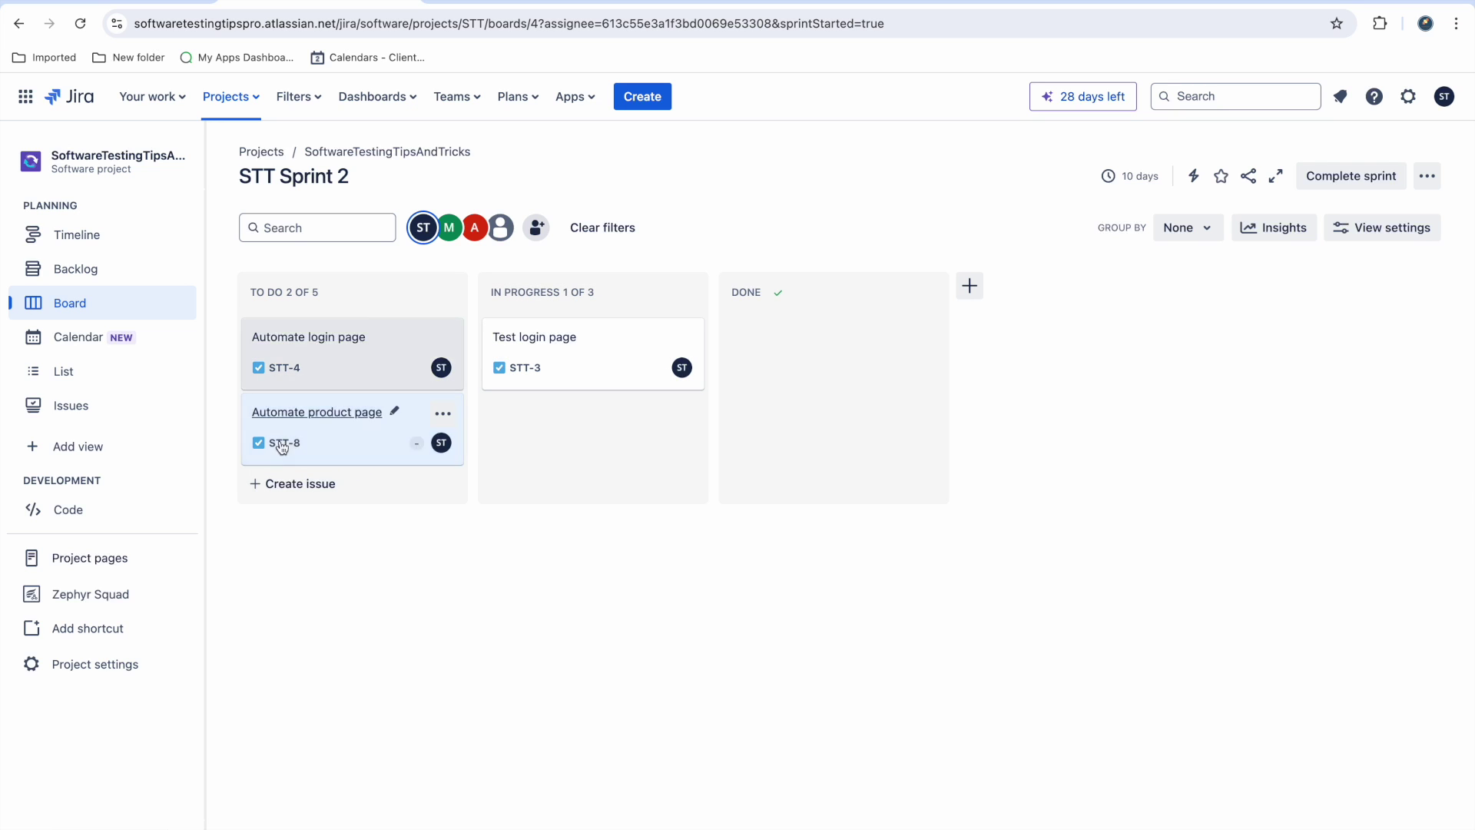
# Move the issue "Automate login page" to In Progress and "Test login page" to Done on the sprint board
pyautogui.moveTo(366, 448); pyautogui.dragTo(302, 431)
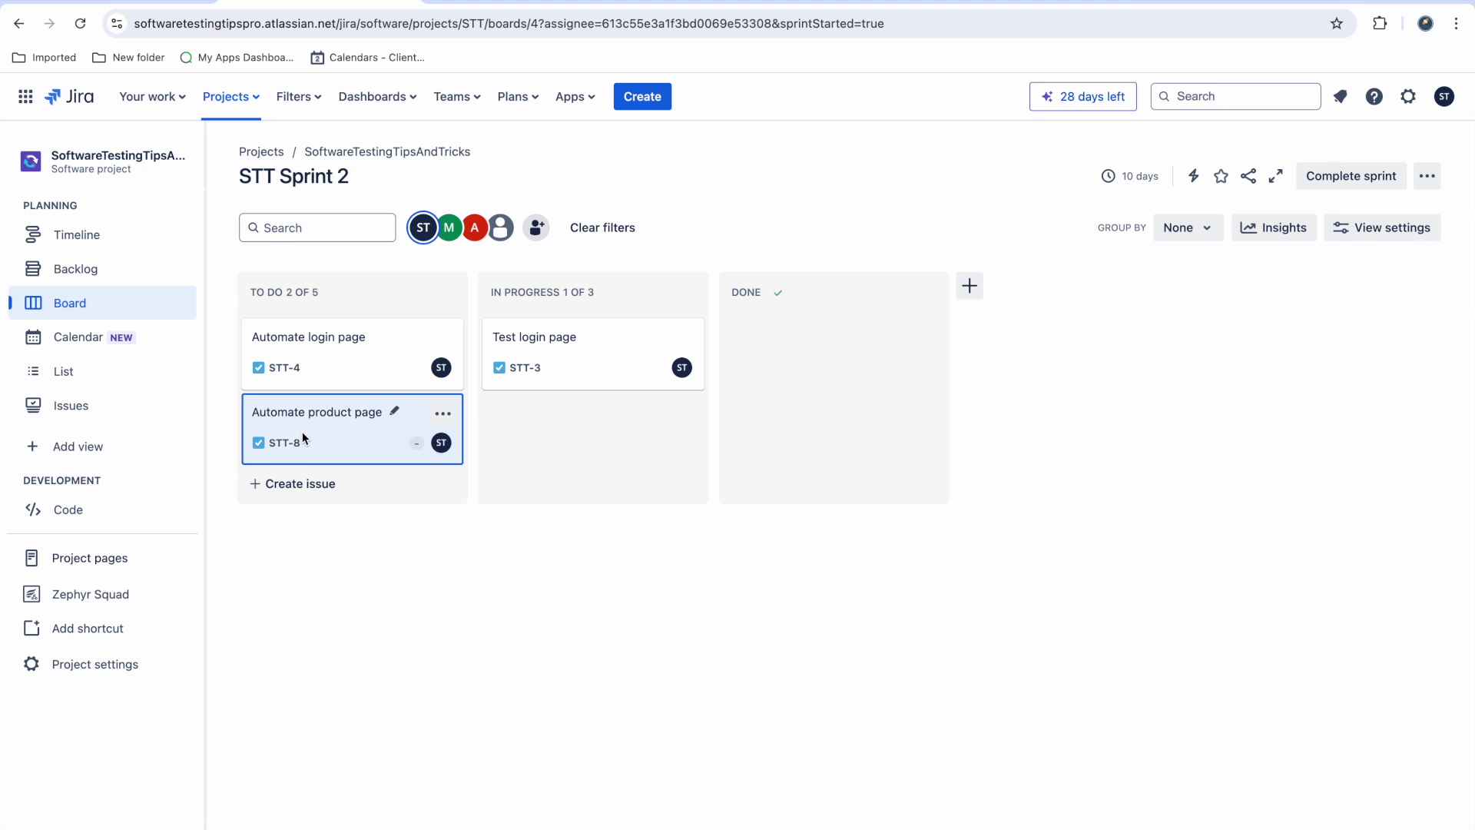
pyautogui.moveTo(319, 341); pyautogui.dragTo(807, 365)
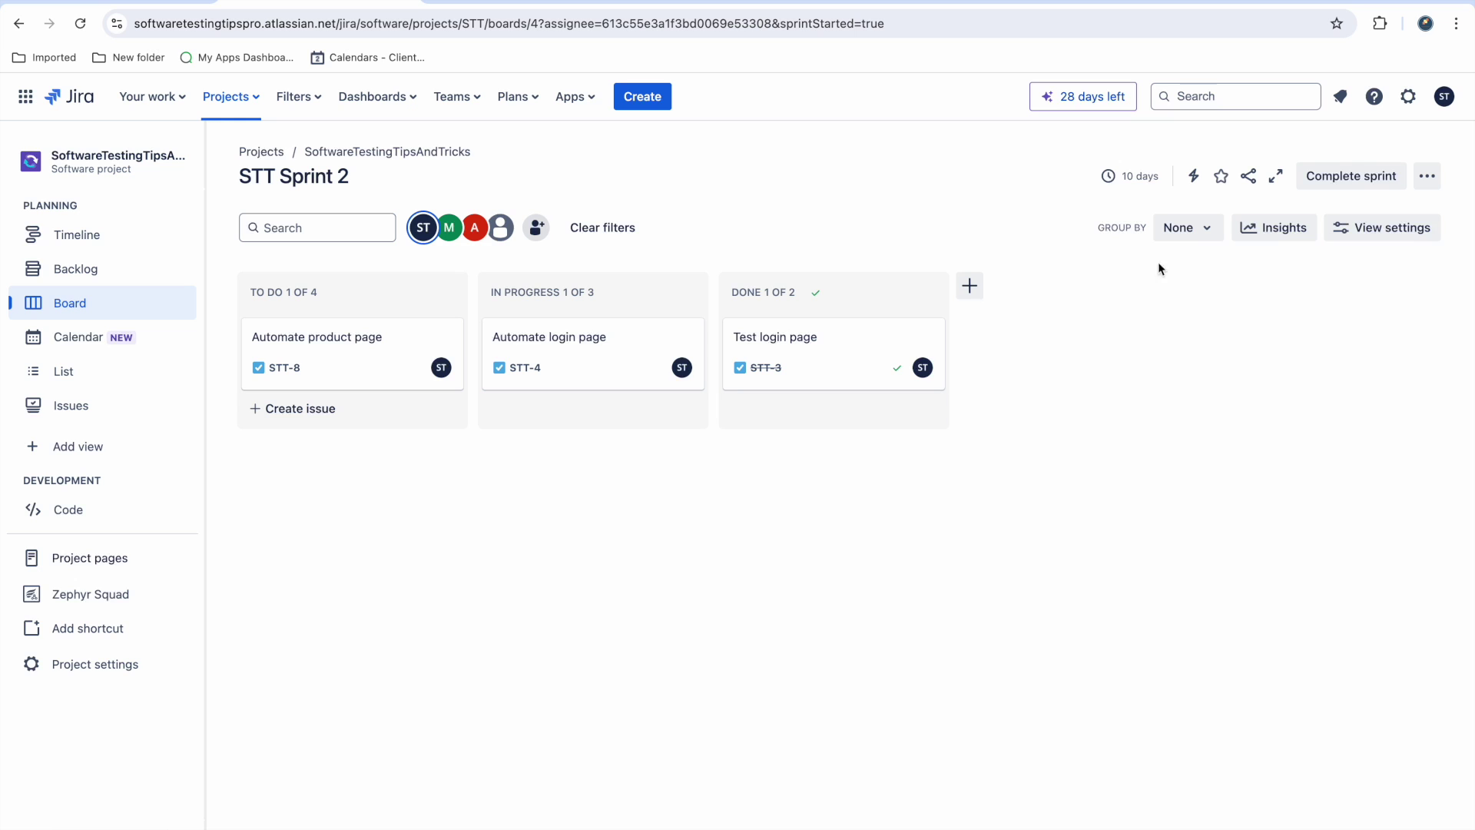
# Examine the project's issue workflow in the workflow editor, discard any changes and leave the project settings
pyautogui.click(1428, 176)
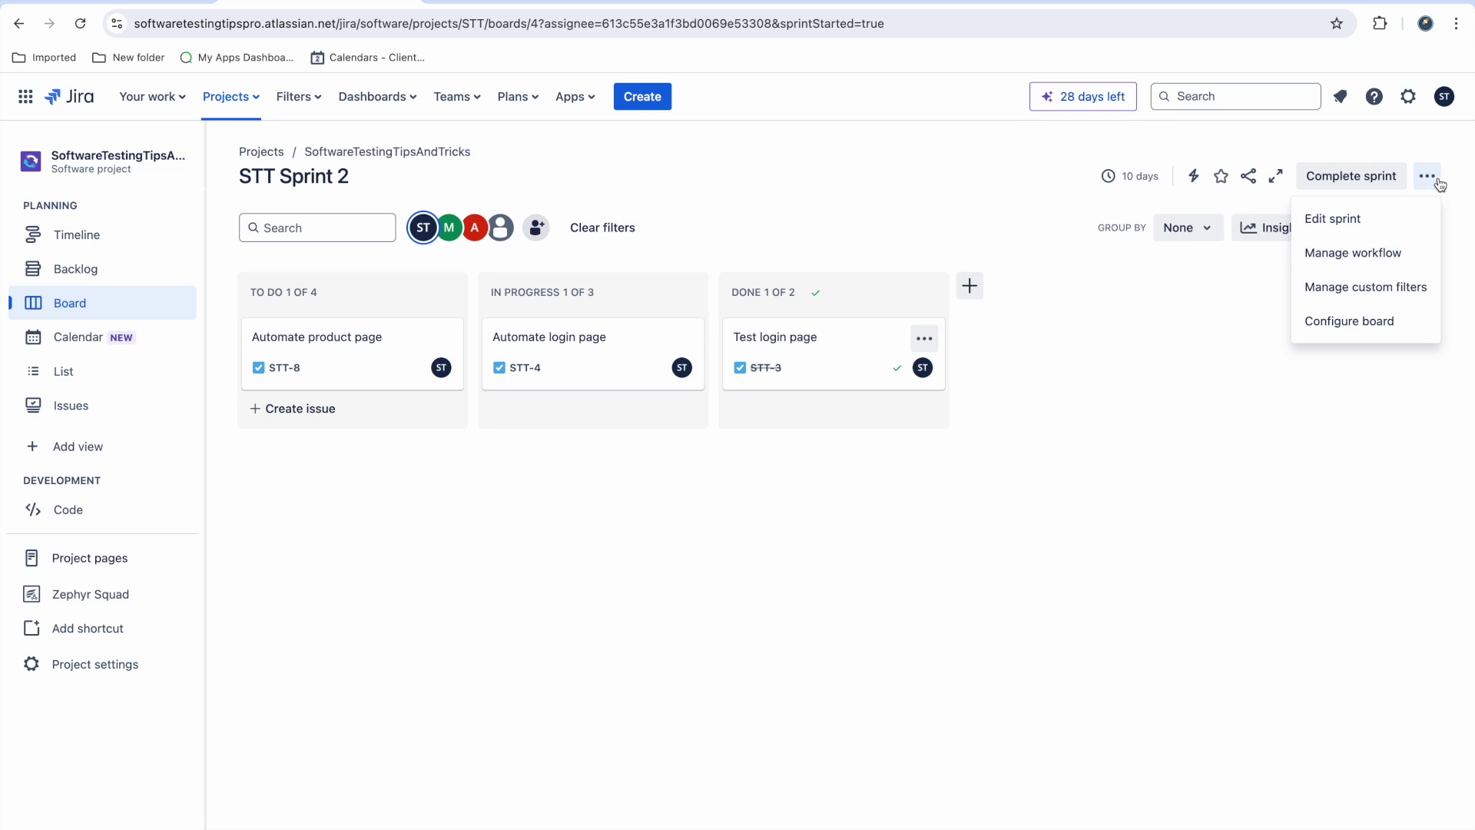
pyautogui.click(1416, 252)
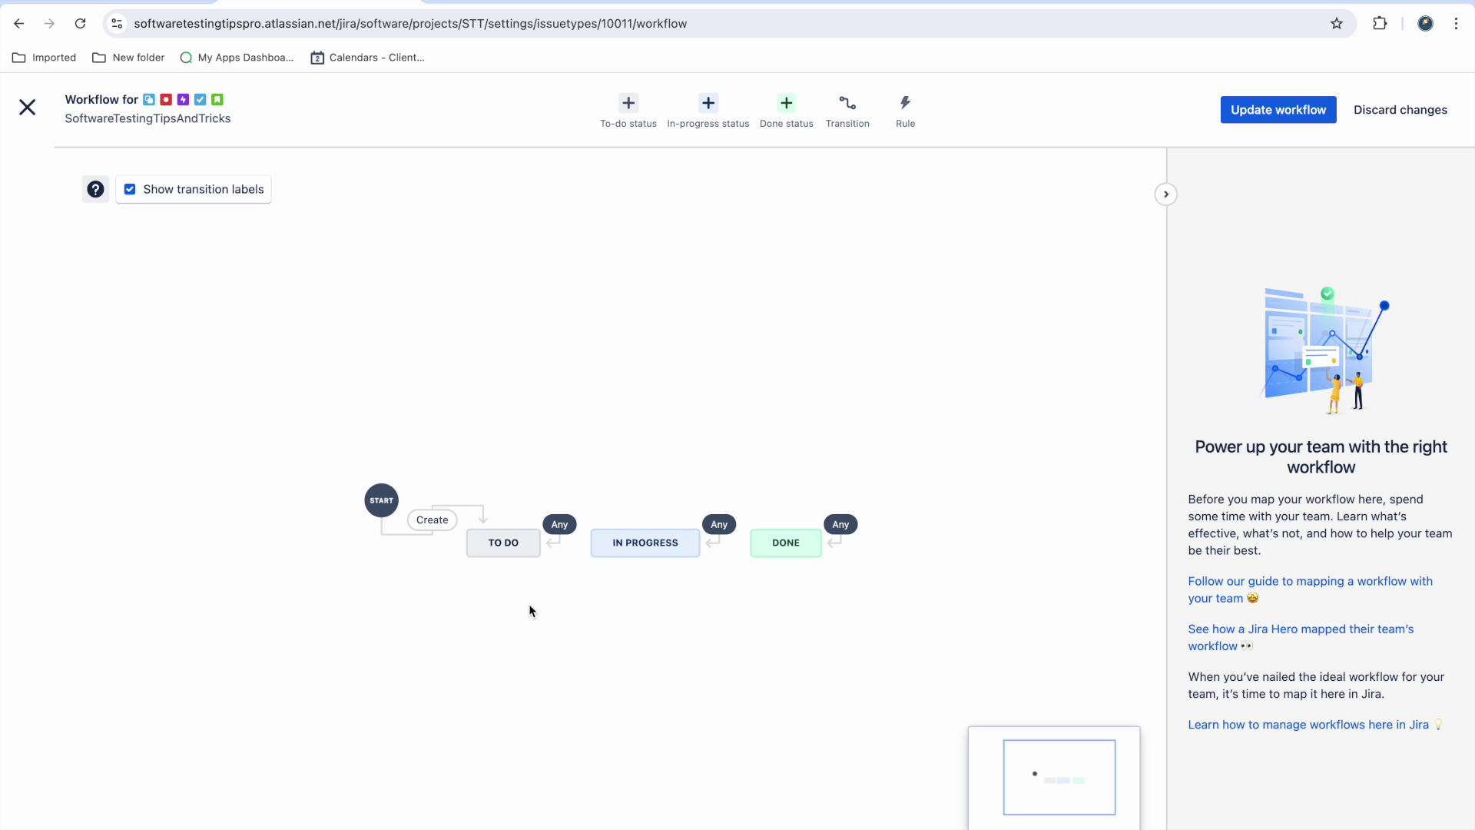
pyautogui.click(1396, 110)
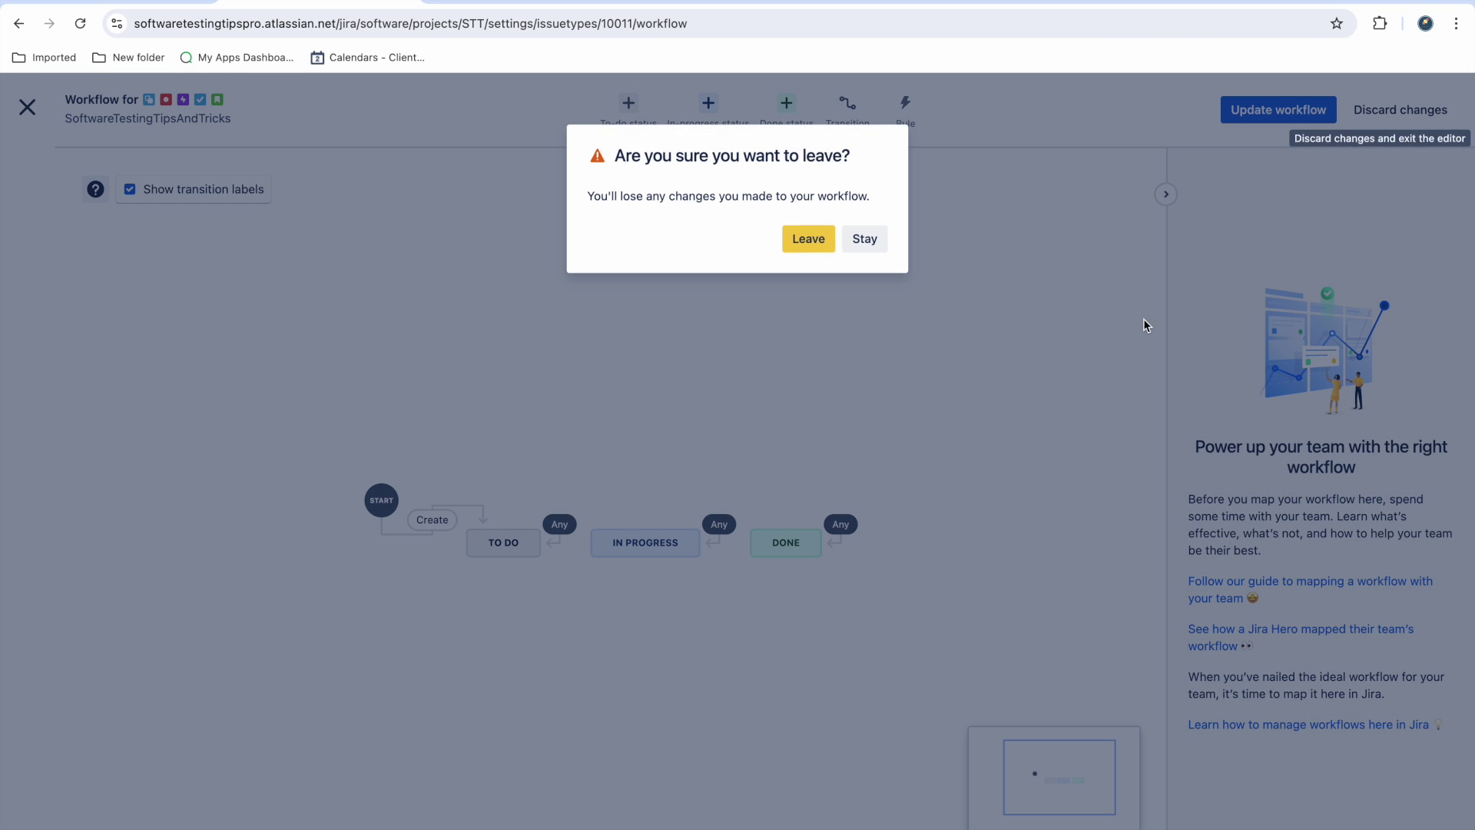
pyautogui.click(822, 246)
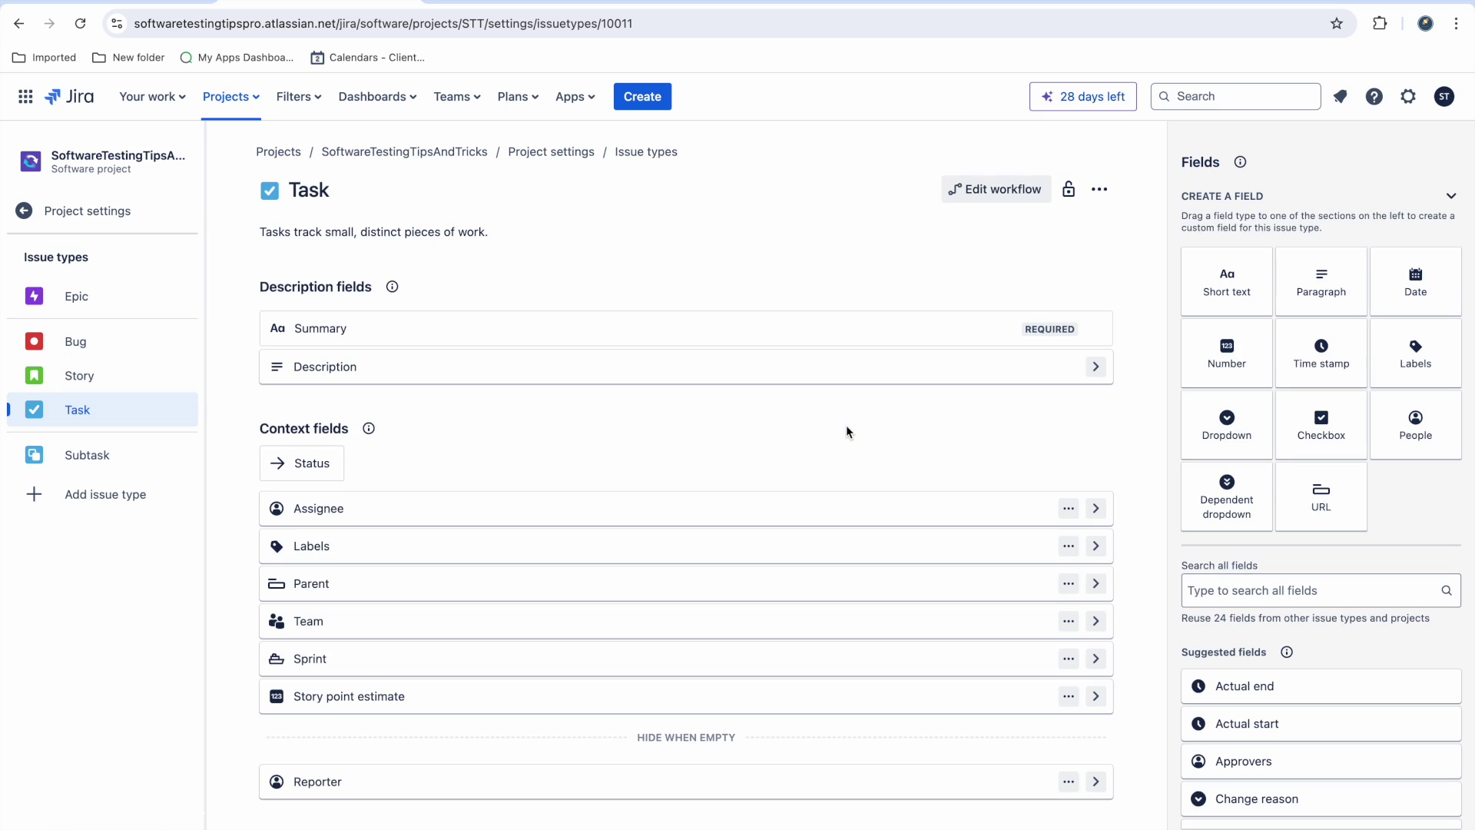
pyautogui.click(68, 212)
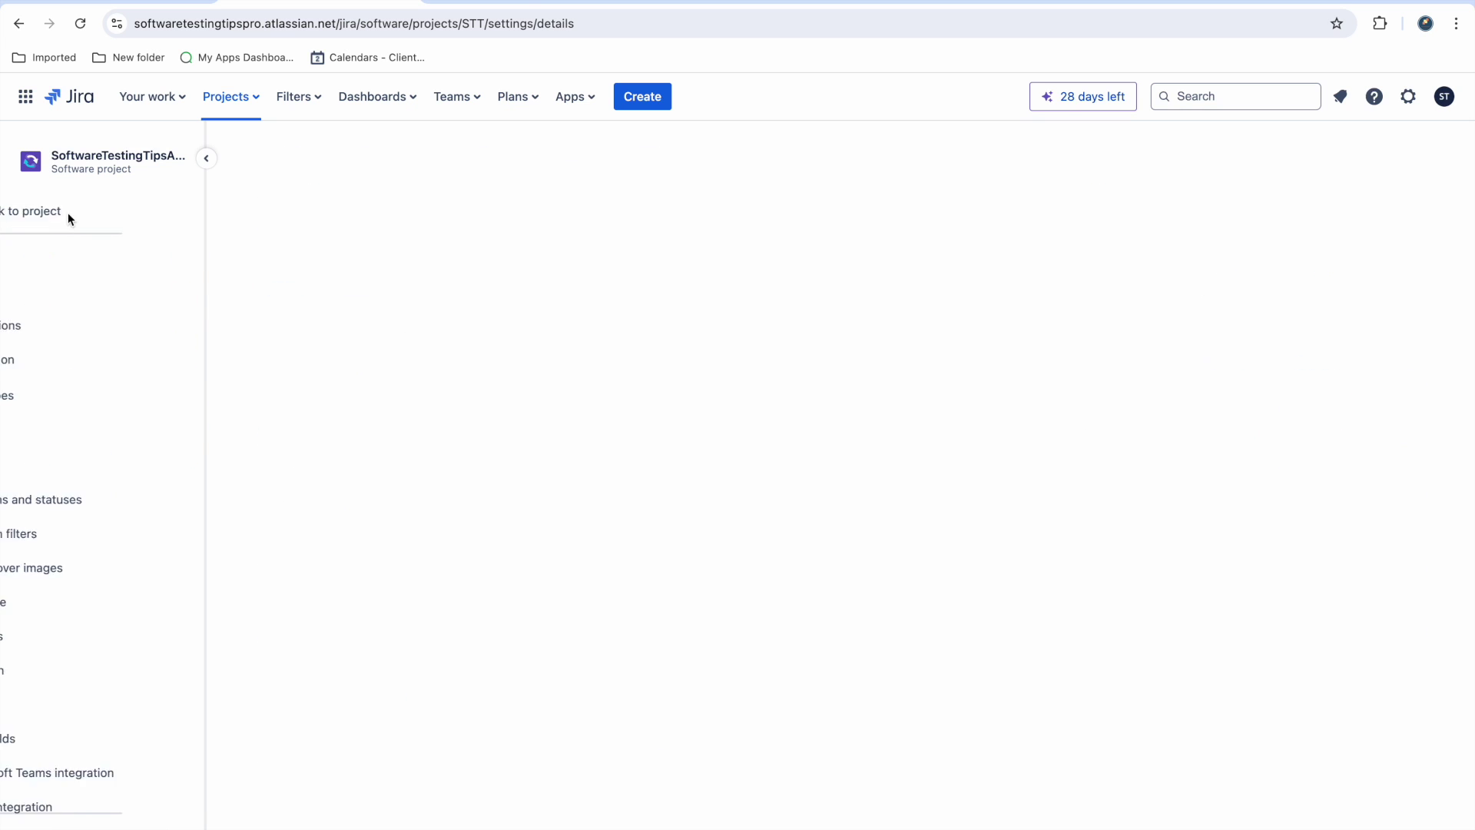
pyautogui.click(69, 218)
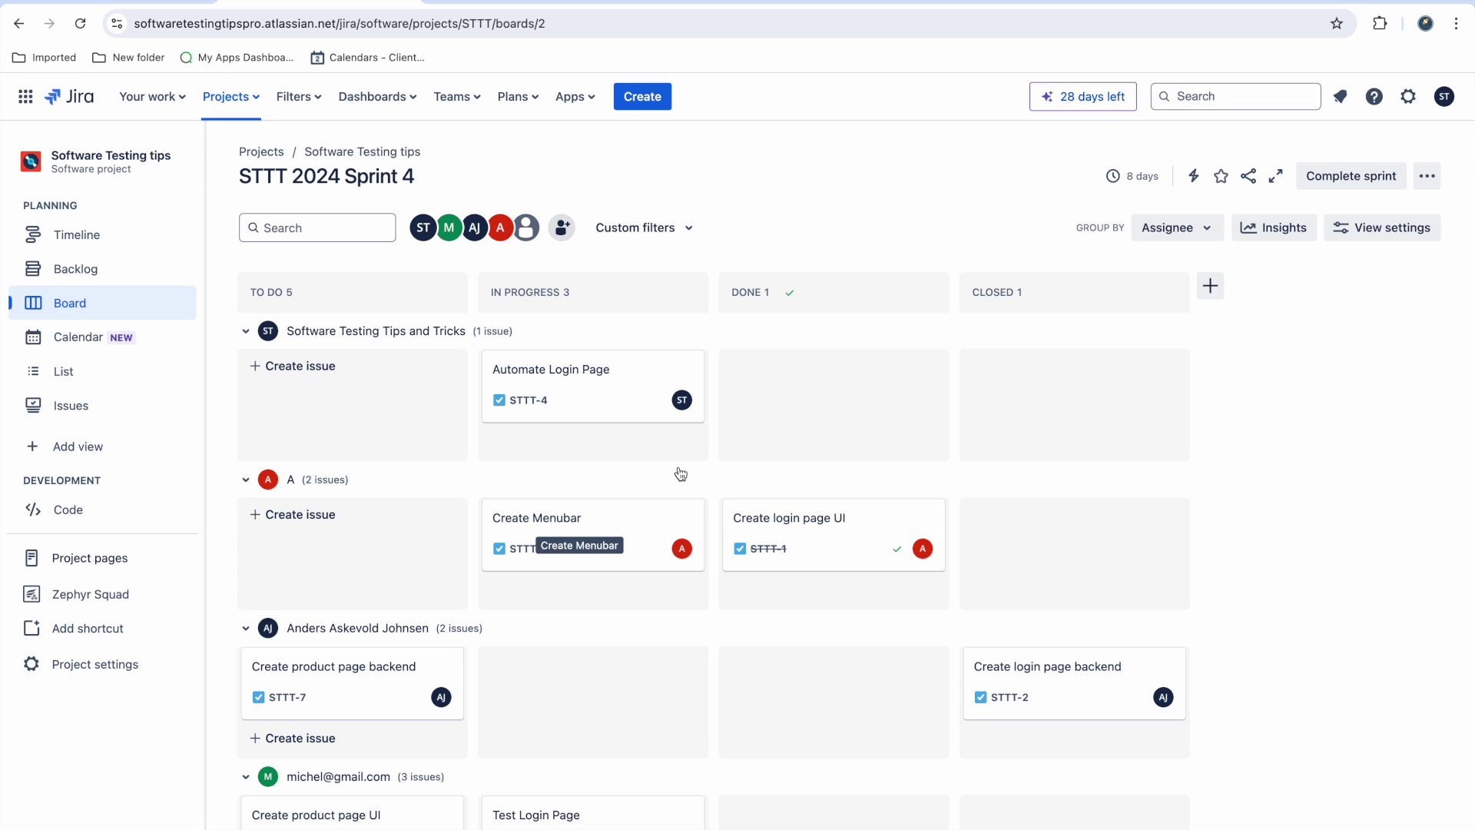
# Reopen the sprint board of the SoftwareTestingTipsAndTricks project and group its issues by Assignee
pyautogui.click(230, 97)
pyautogui.click(275, 214)
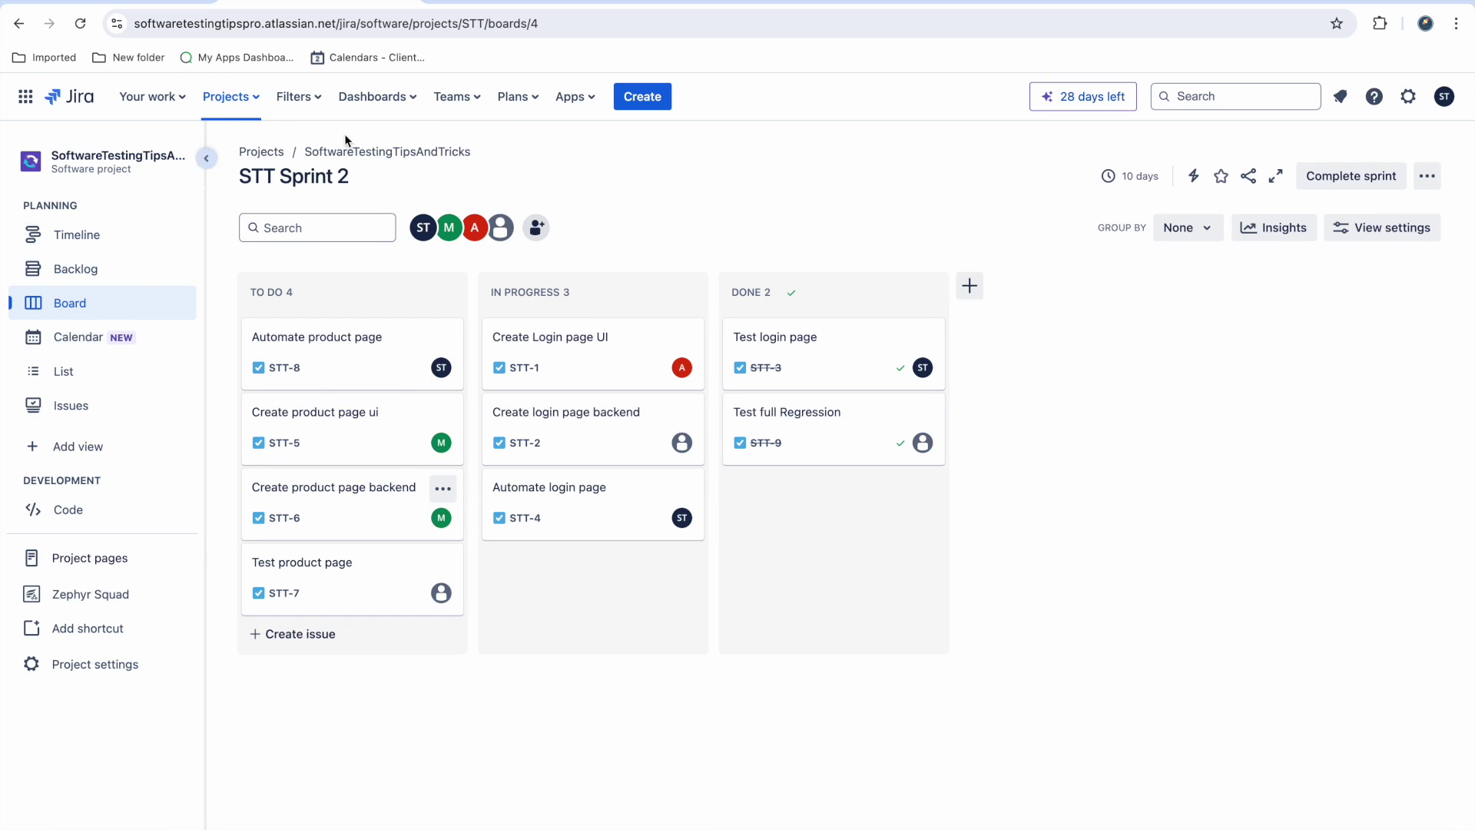
pyautogui.click(1191, 238)
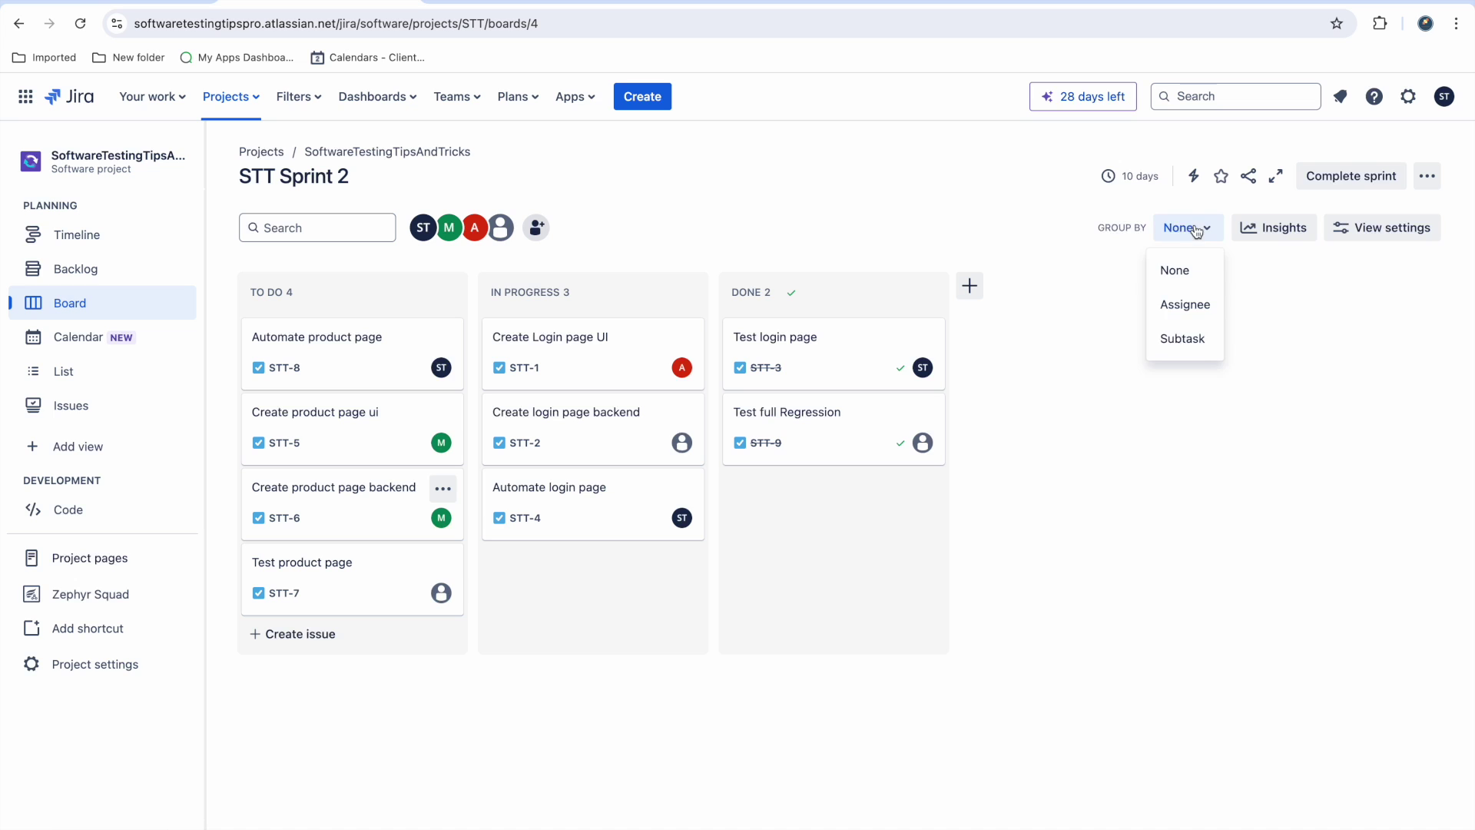
pyautogui.click(1192, 305)
pyautogui.scroll(-2, 1103, 438)
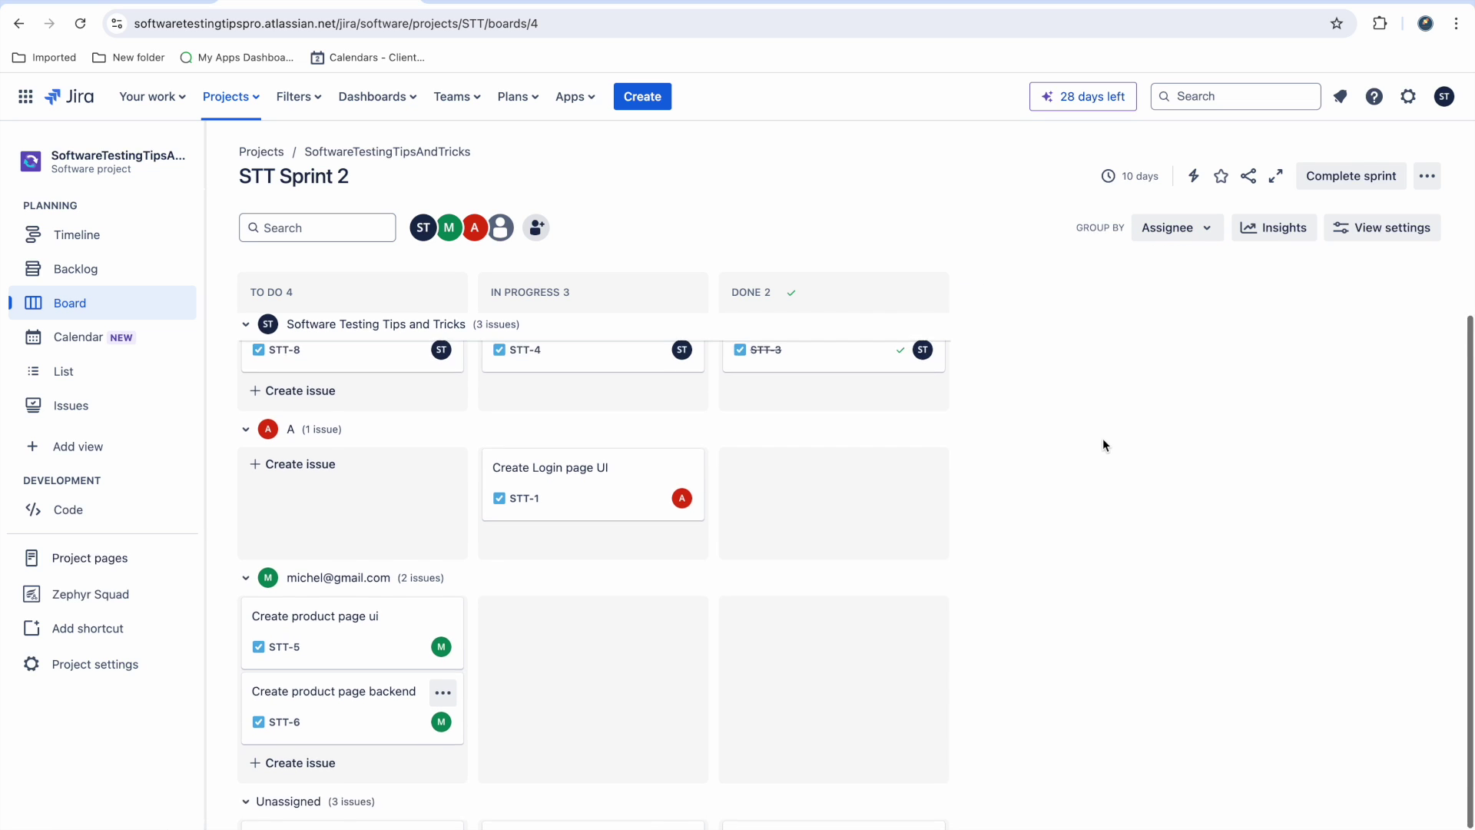
pyautogui.scroll(2, 753, 555)
pyautogui.scroll(-3, 753, 555)
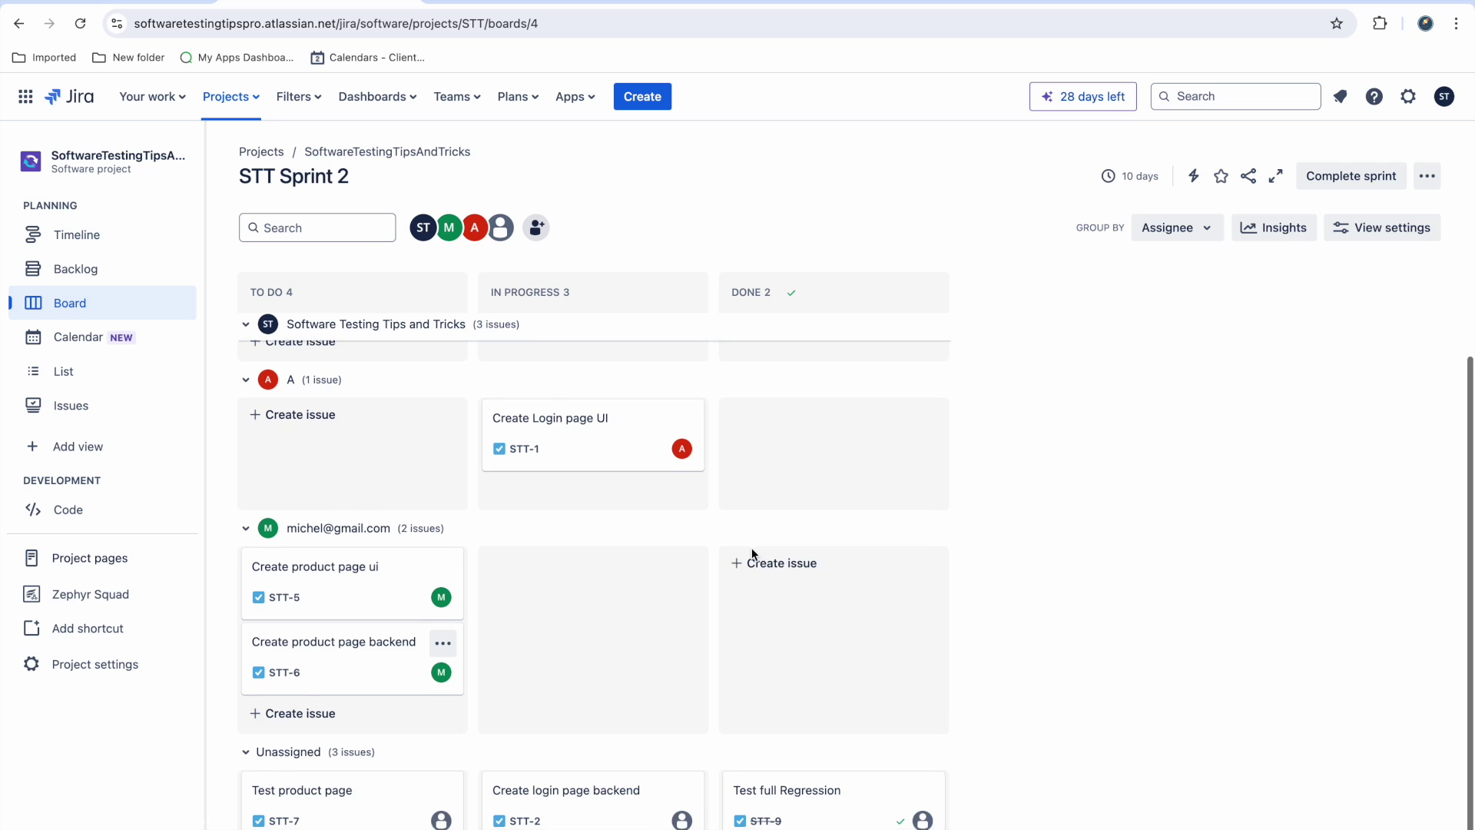
# Show the sprint board in full screen and look through the issues of each assignee group
pyautogui.click(1275, 175)
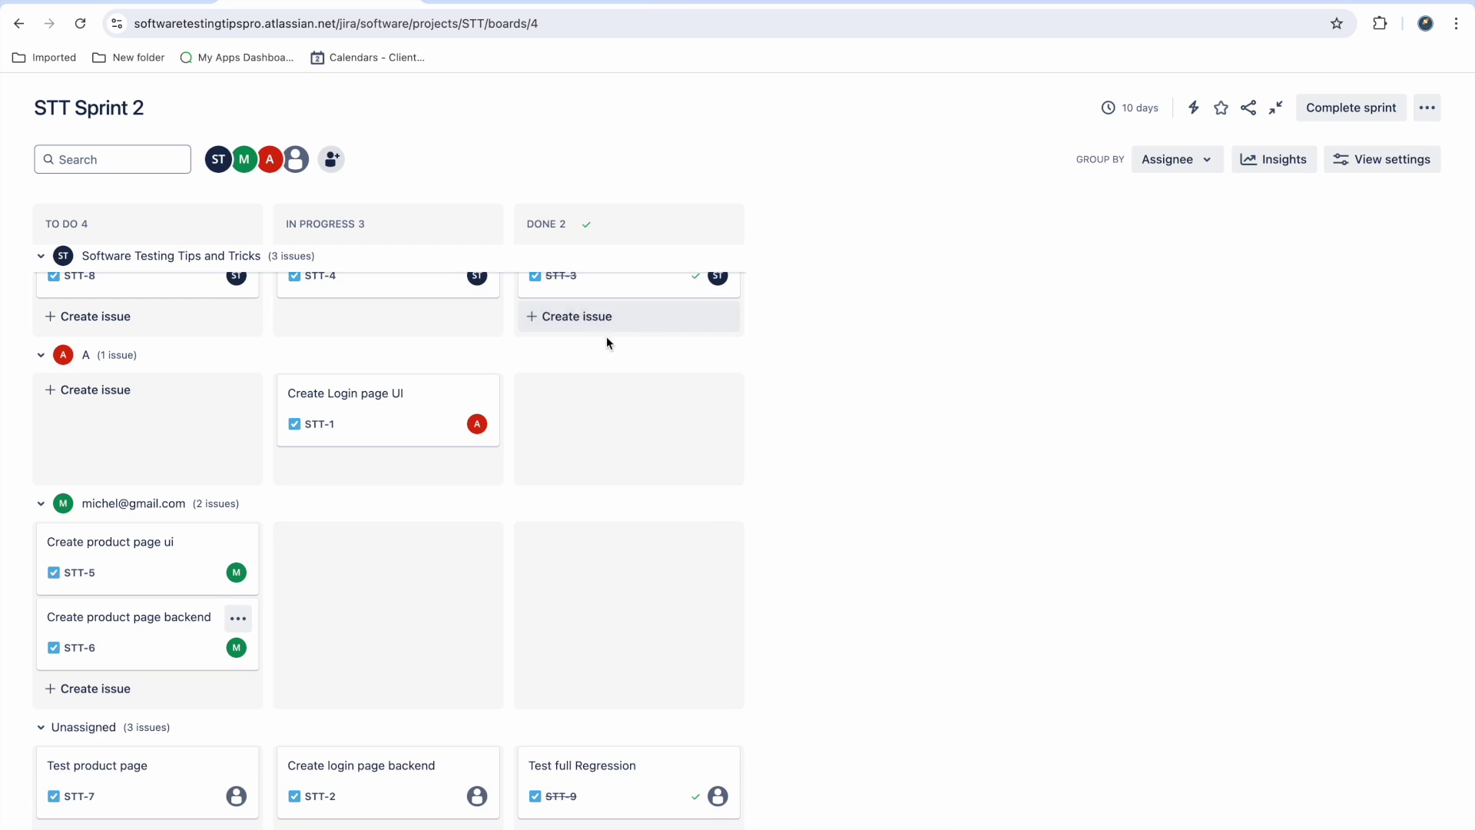
pyautogui.scroll(1, 600, 345)
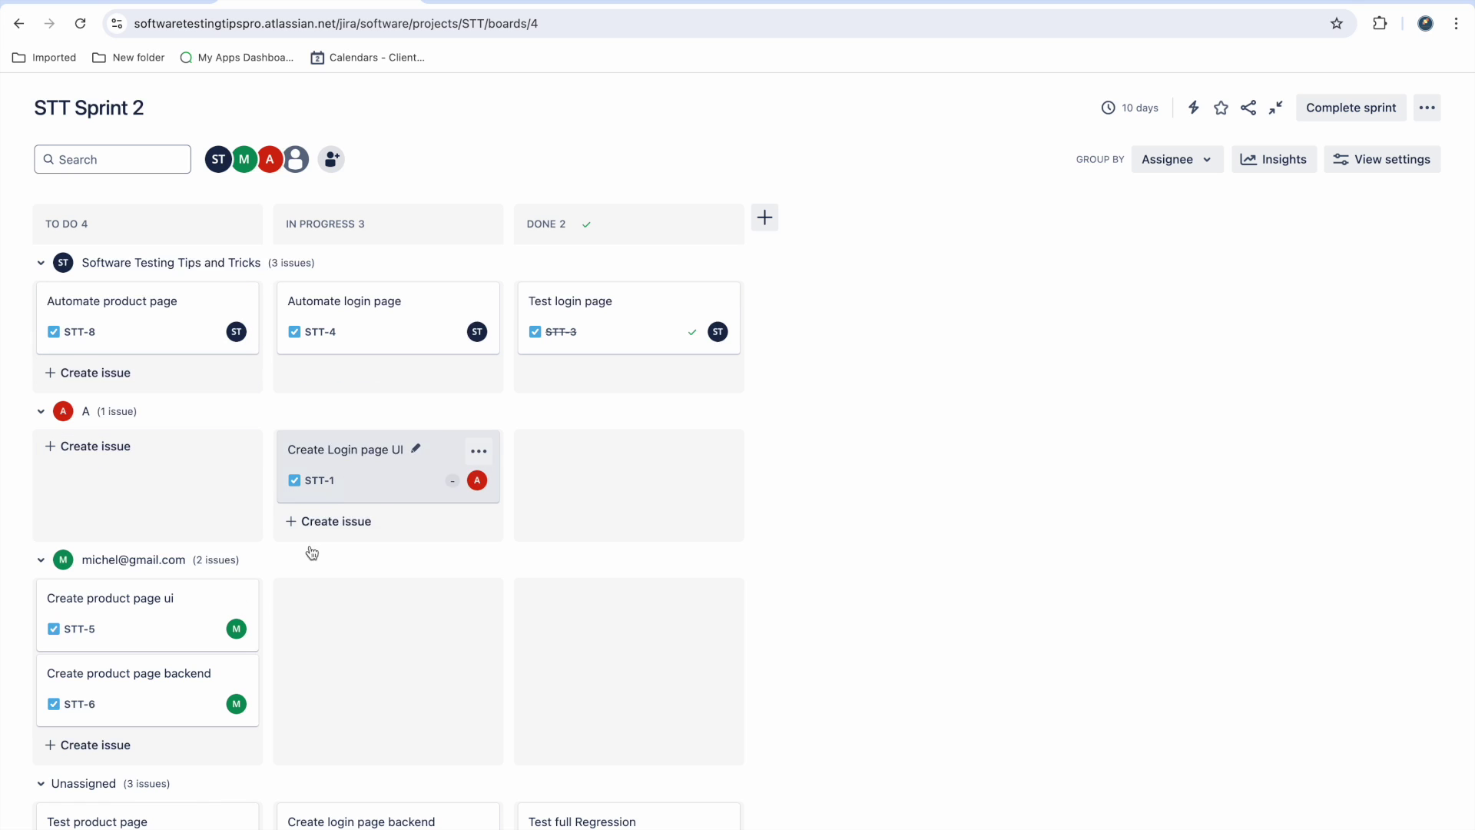
pyautogui.scroll(-1, 307, 692)
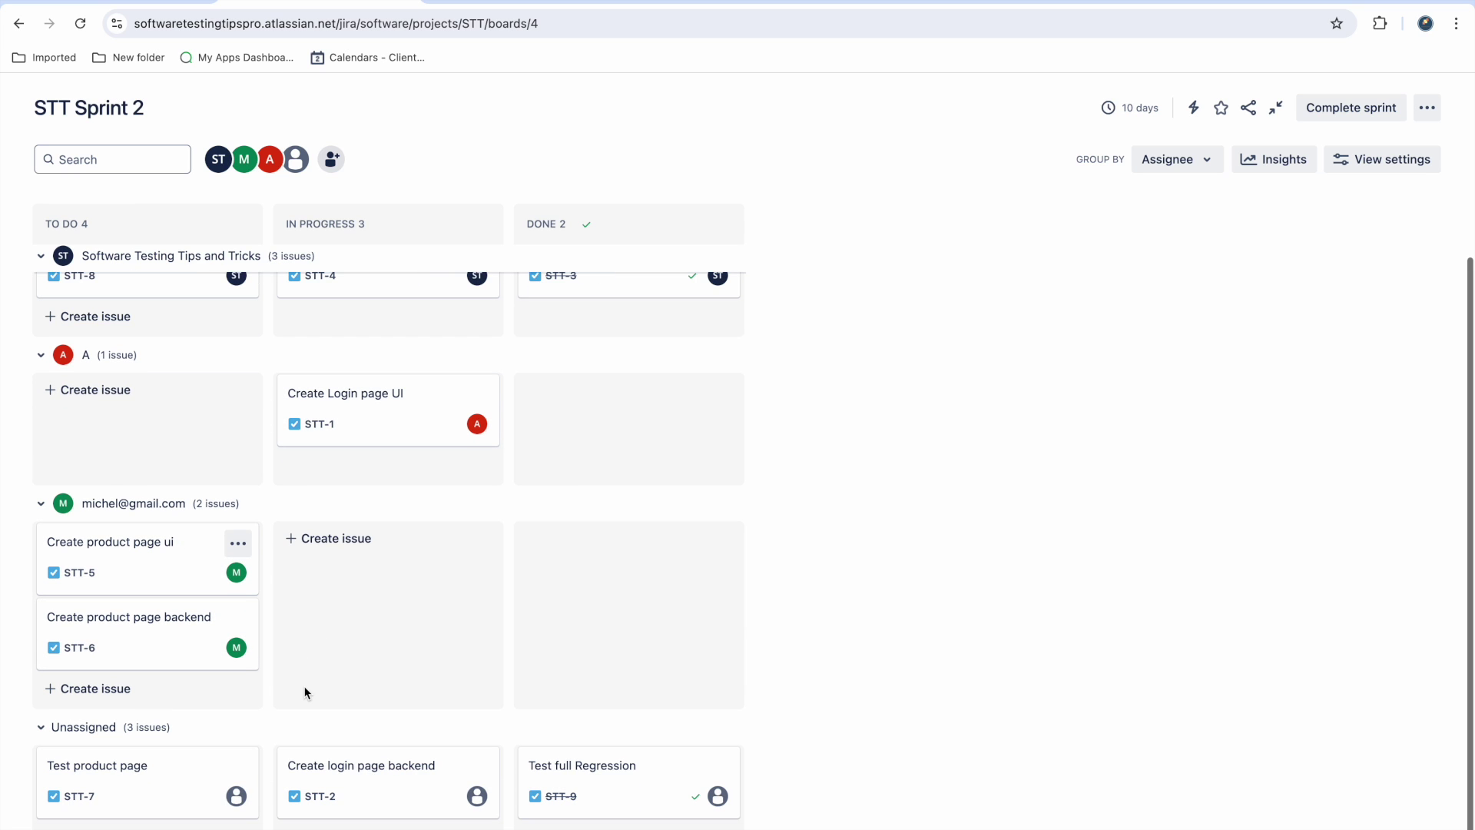
pyautogui.scroll(1, 682, 612)
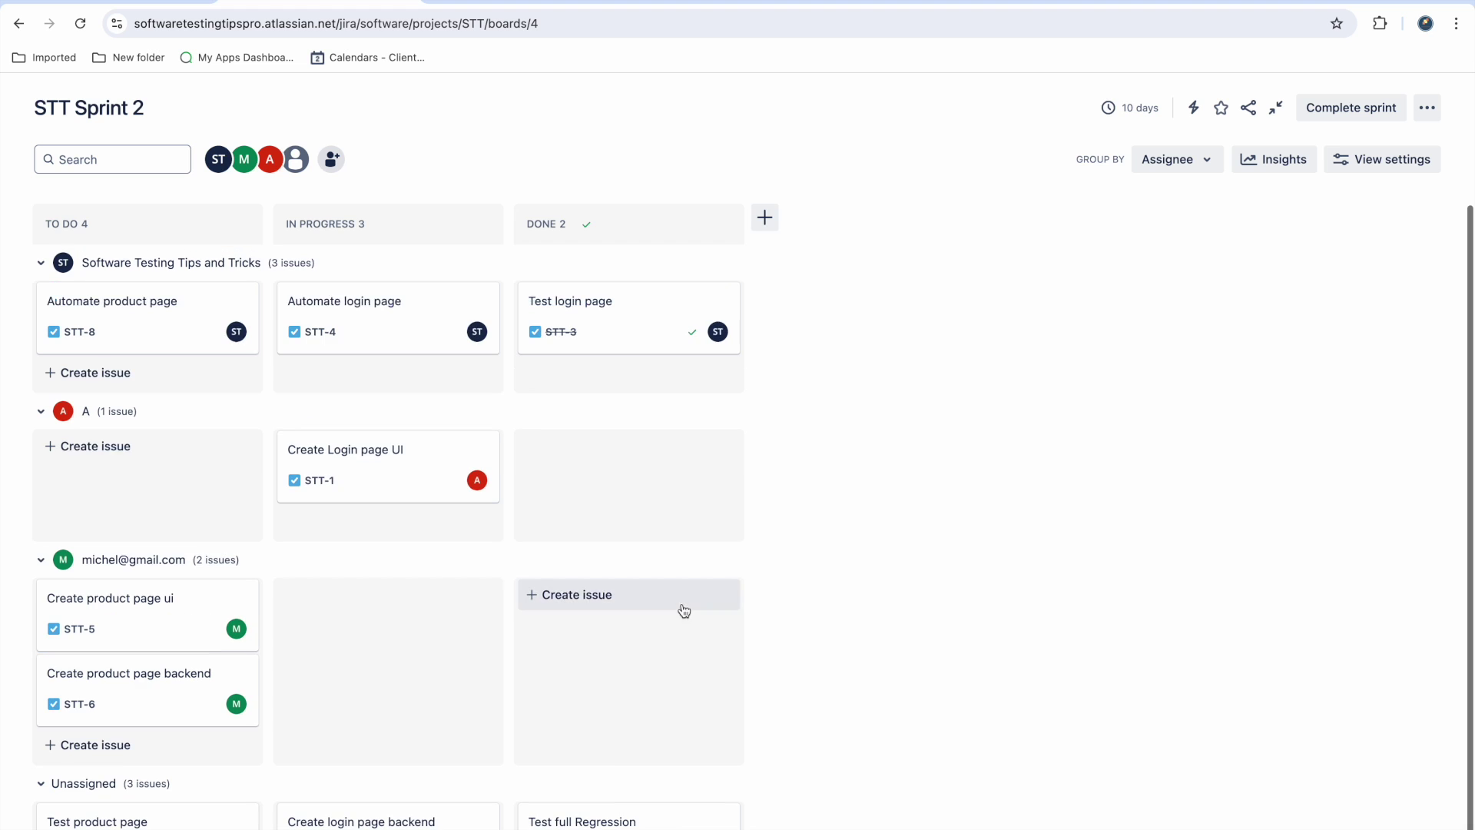
# Filter the board by unassigned issues and add all three team members to the assignee filter
pyautogui.click(296, 163)
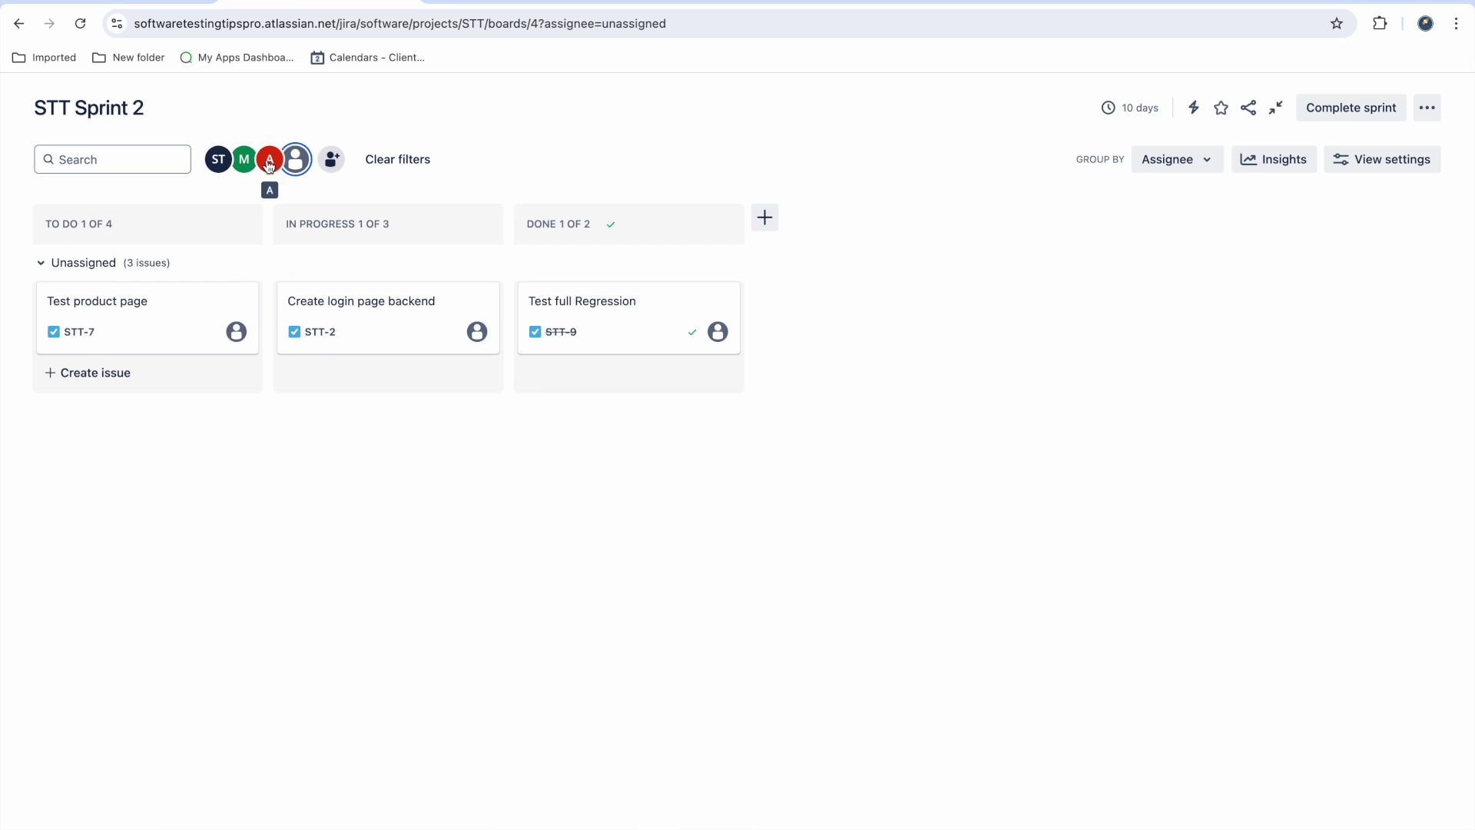
pyautogui.click(270, 159)
pyautogui.click(245, 159)
pyautogui.click(218, 160)
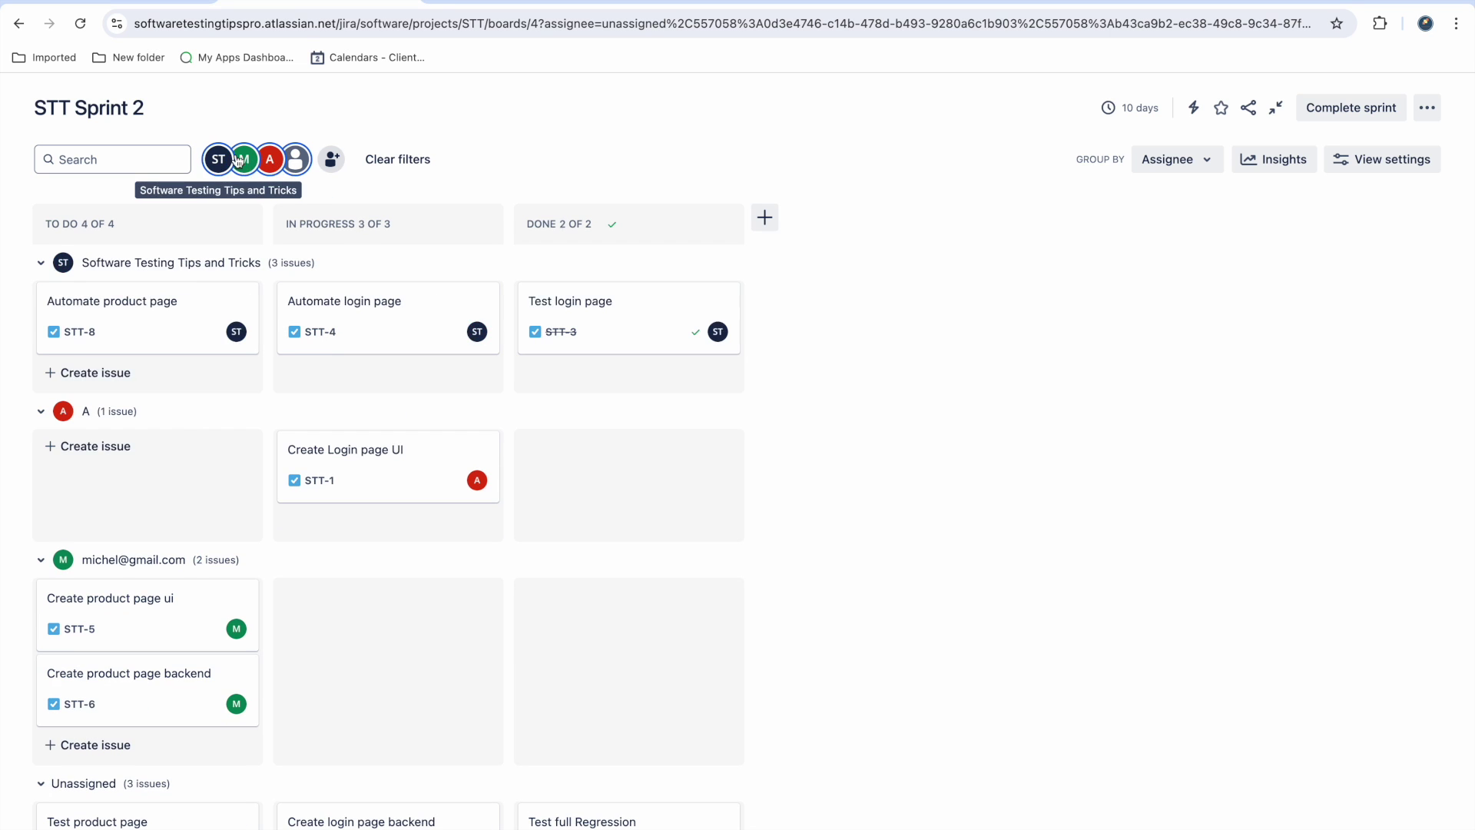
pyautogui.scroll(-1, 326, 703)
pyautogui.scroll(1, 326, 702)
# Remove all three team members and the Unassigned option from the board's assignee filter
pyautogui.click(223, 159)
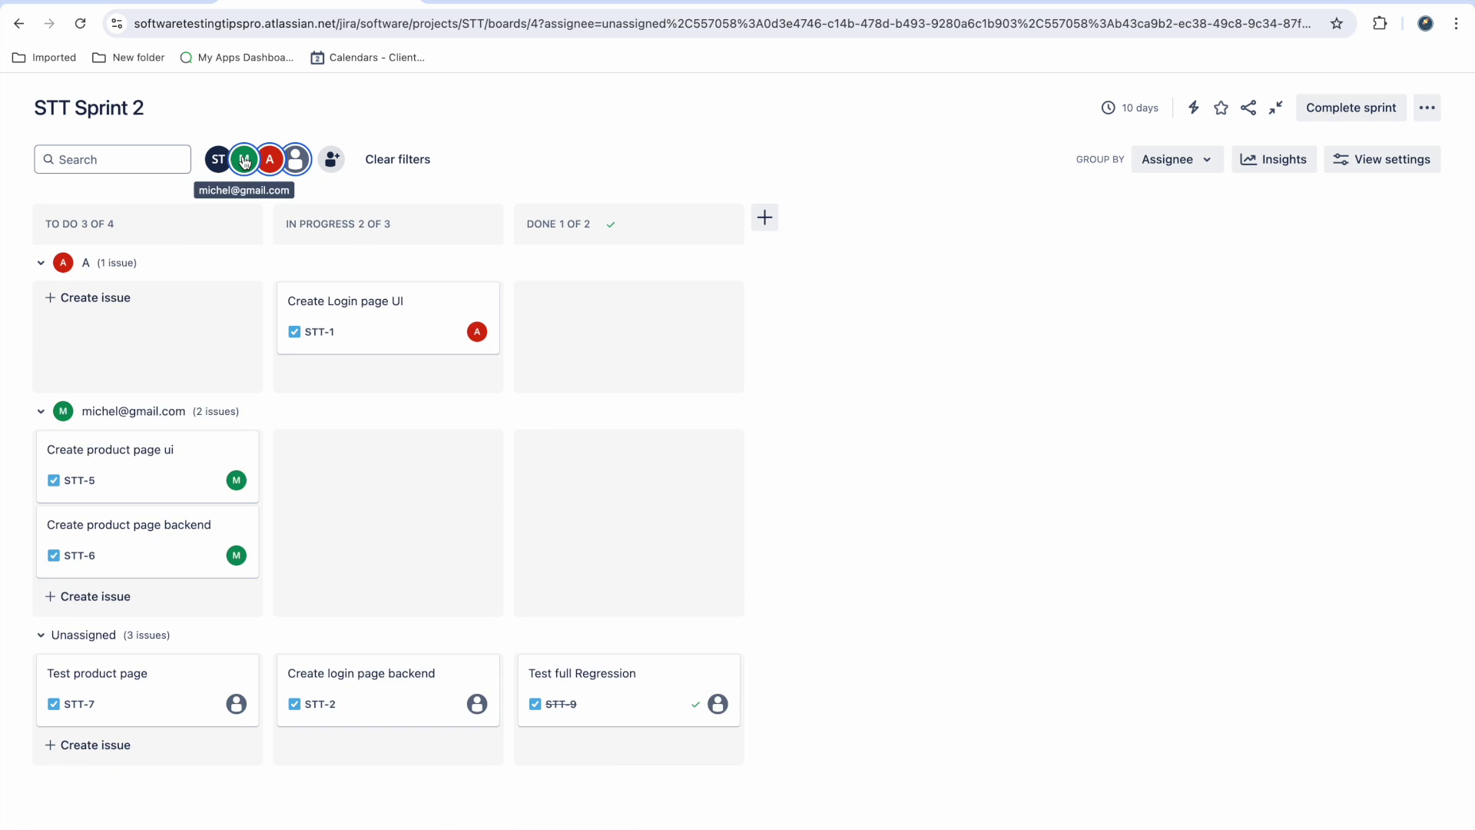
pyautogui.click(244, 159)
pyautogui.click(270, 159)
pyautogui.click(294, 162)
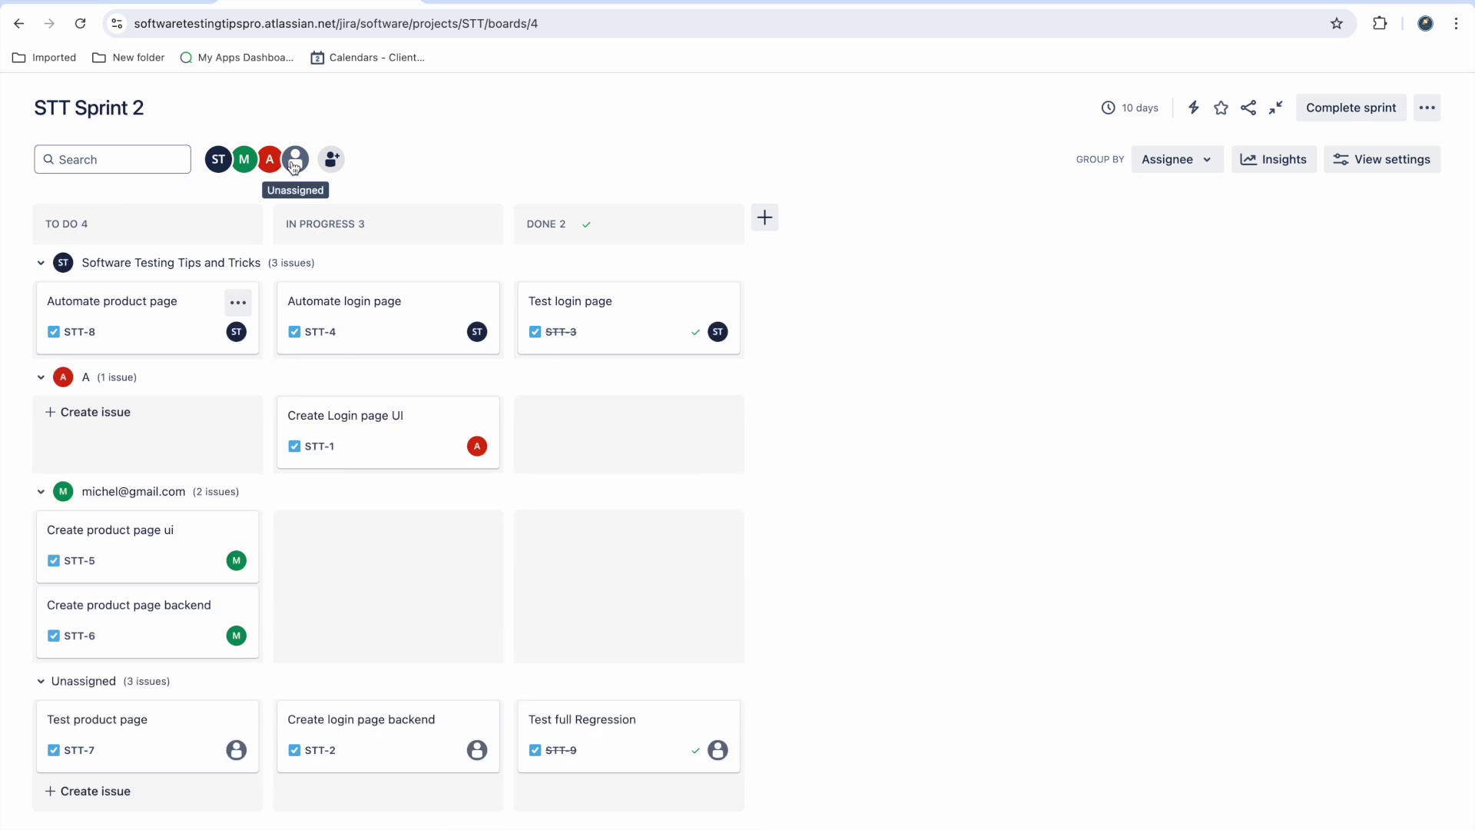
# Review the name, dates and goal in the sprint's edit dialog and cancel without updating
pyautogui.click(1428, 109)
pyautogui.click(1393, 149)
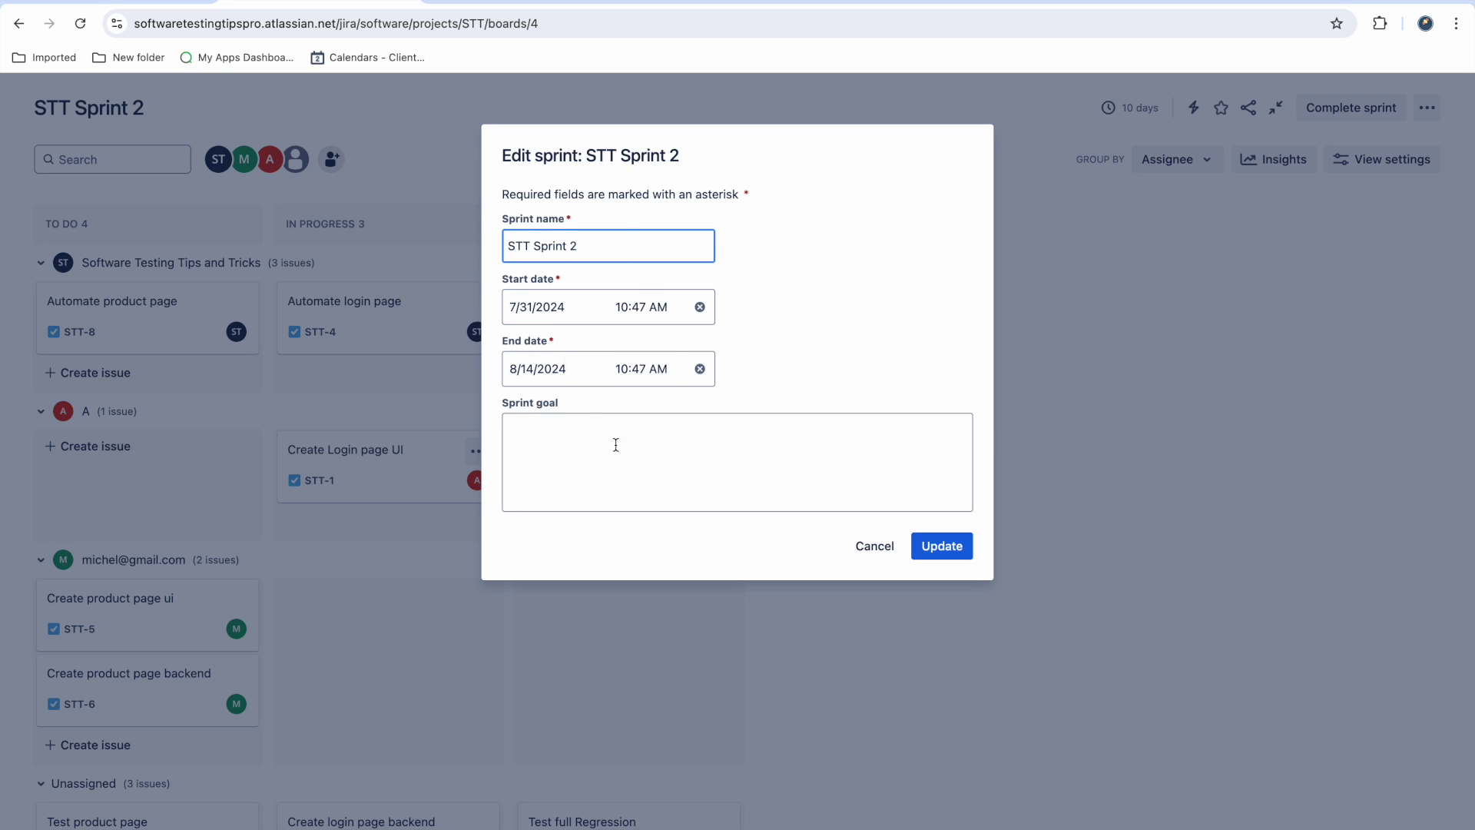
pyautogui.click(873, 547)
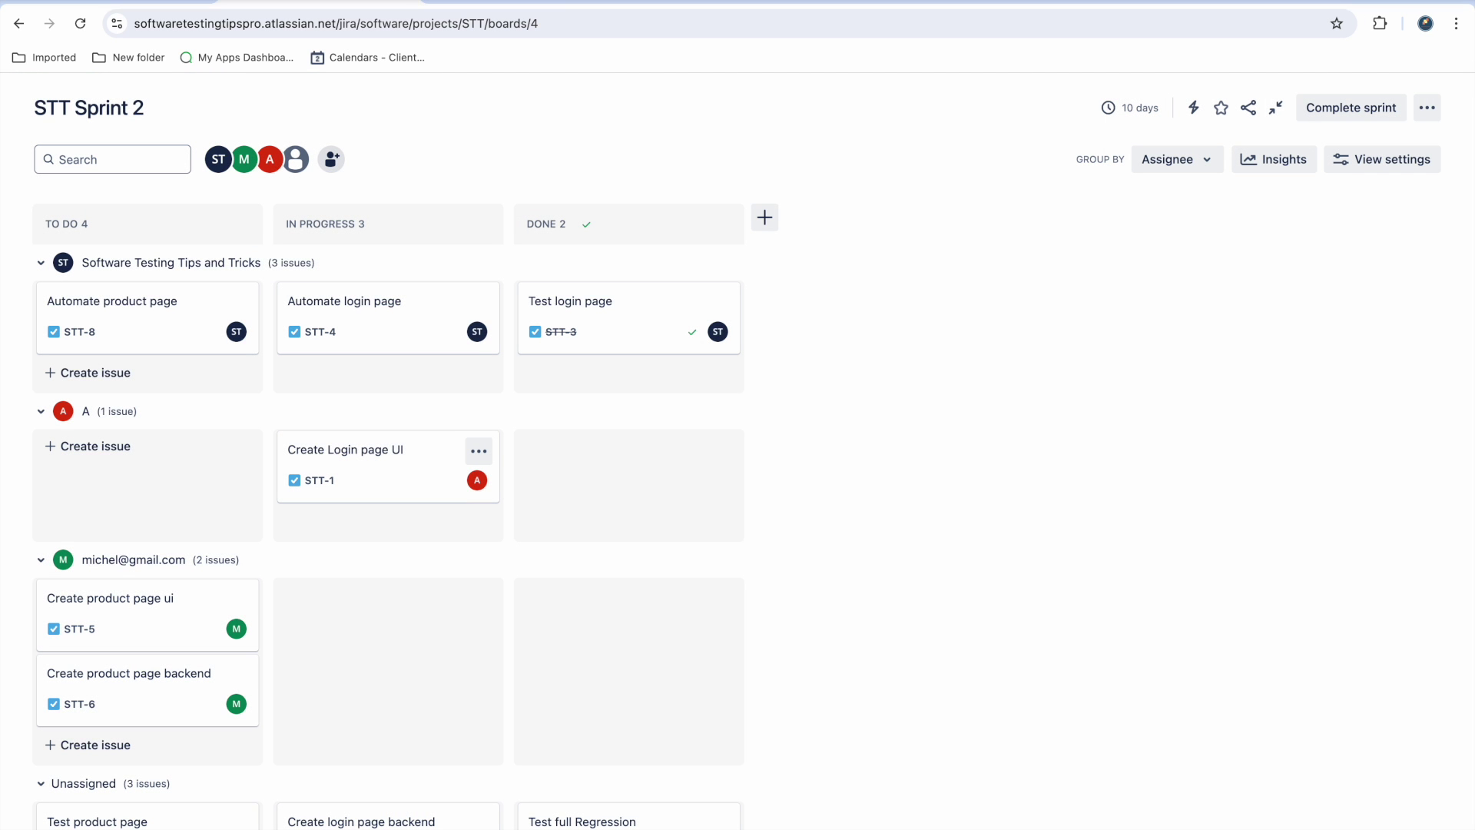
# Start a new custom filter for the board and name it "High priority issues"
pyautogui.click(1427, 108)
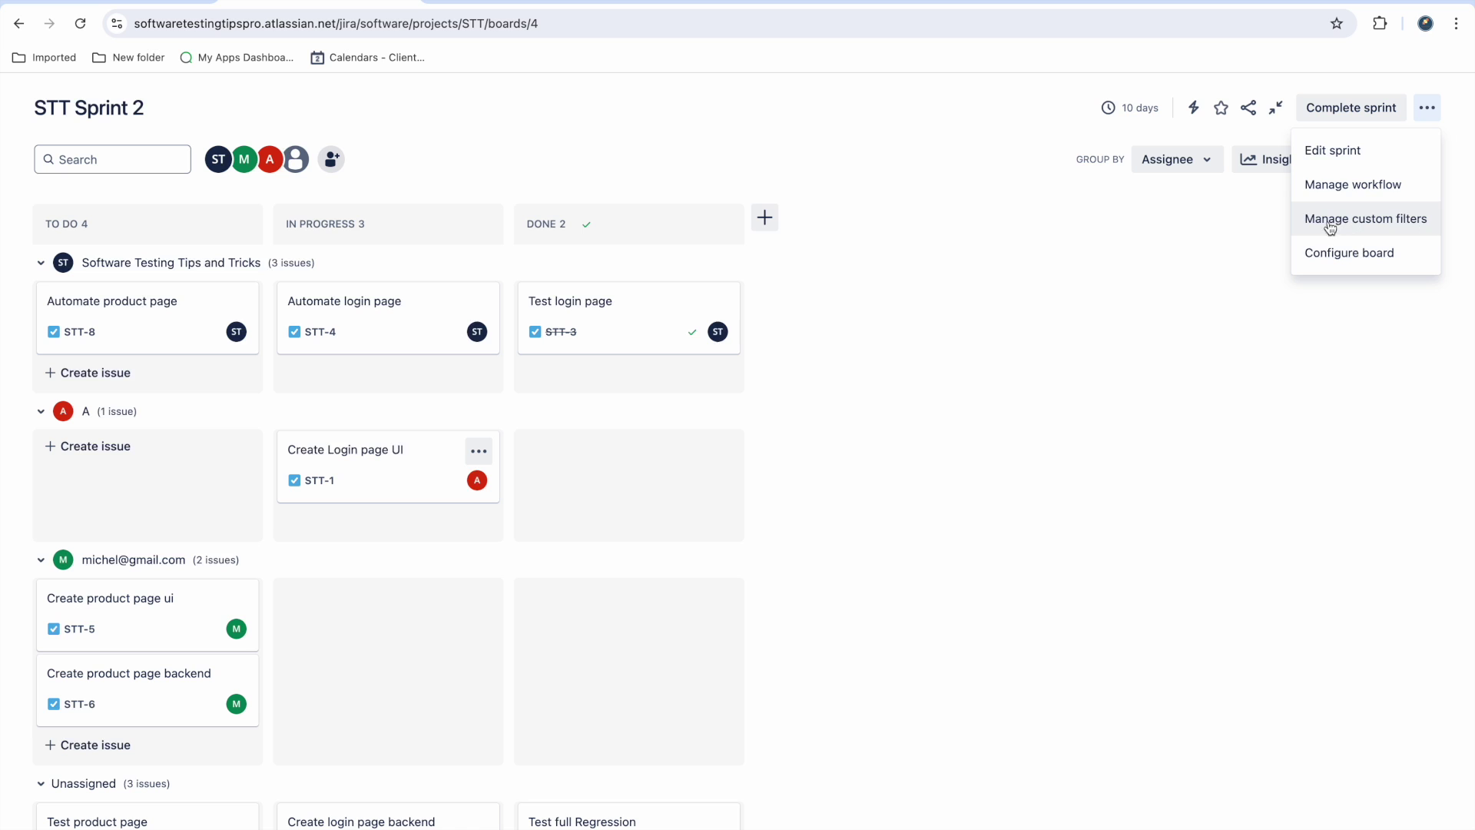
pyautogui.click(1416, 223)
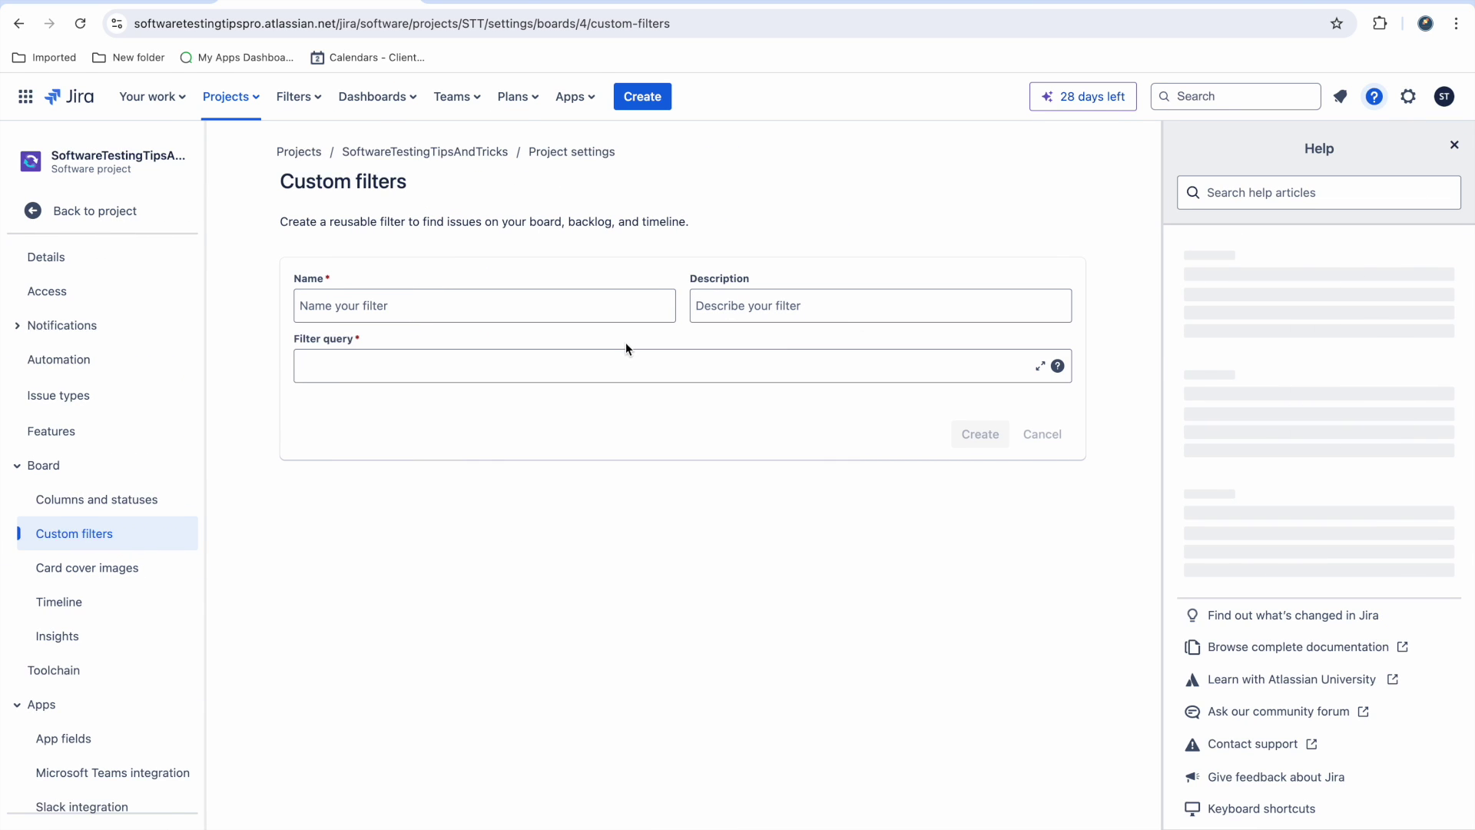
pyautogui.click(585, 310)
pyautogui.write('High priority issues')
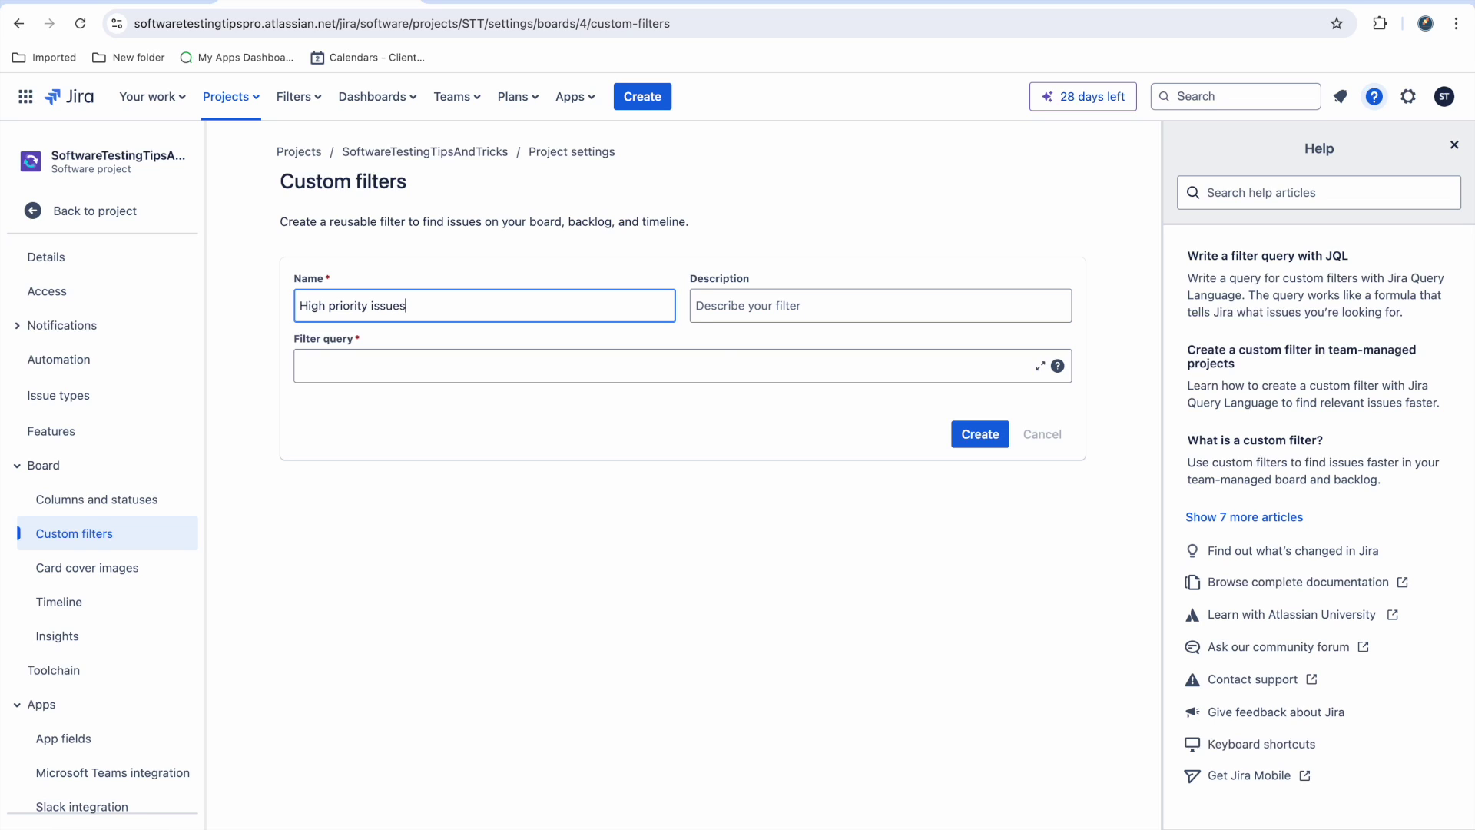
# Enter the filter query priority in (High) for the new custom filter
pyautogui.click(656, 367)
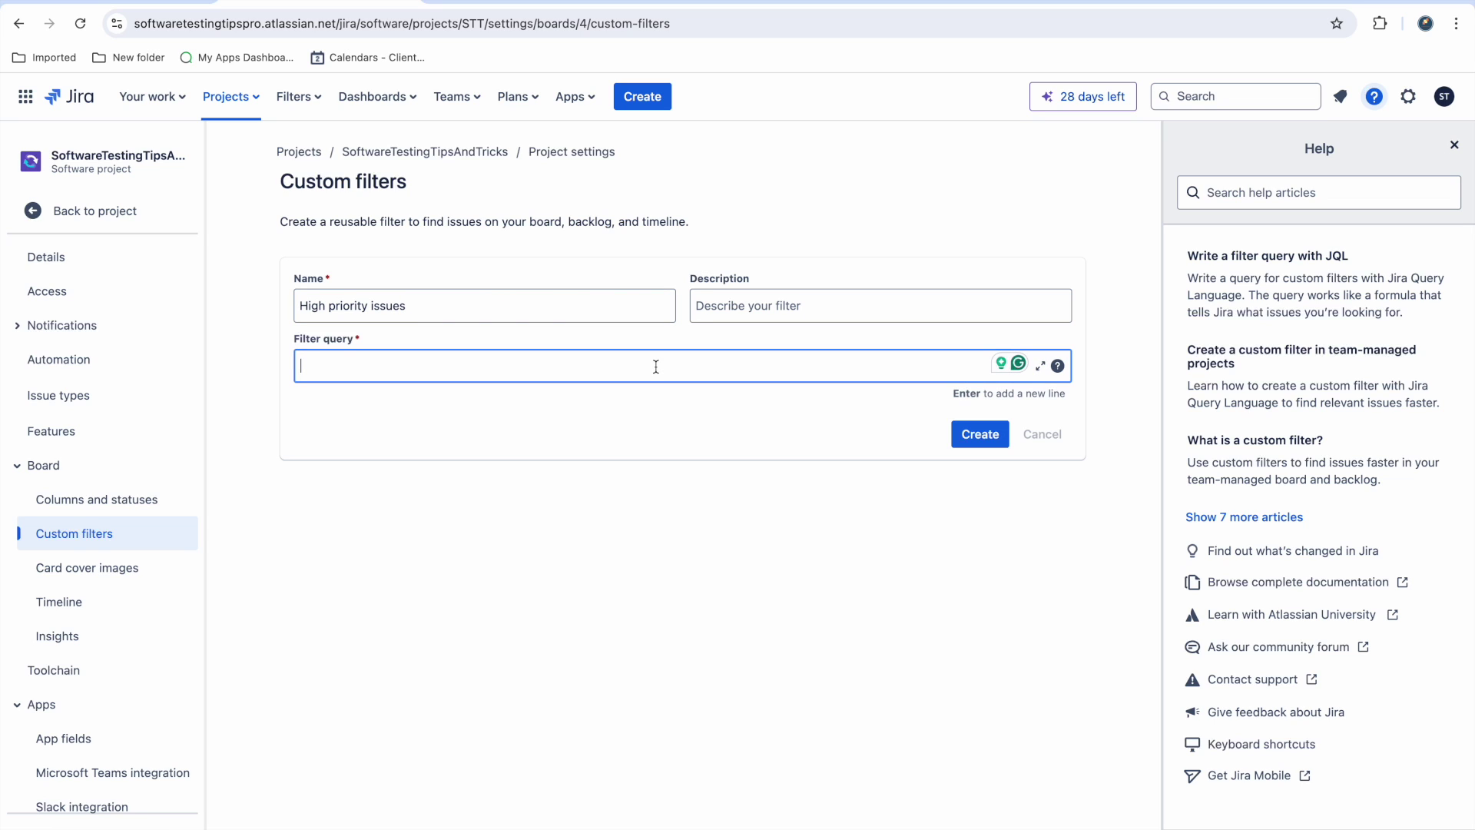
pyautogui.write('pri')
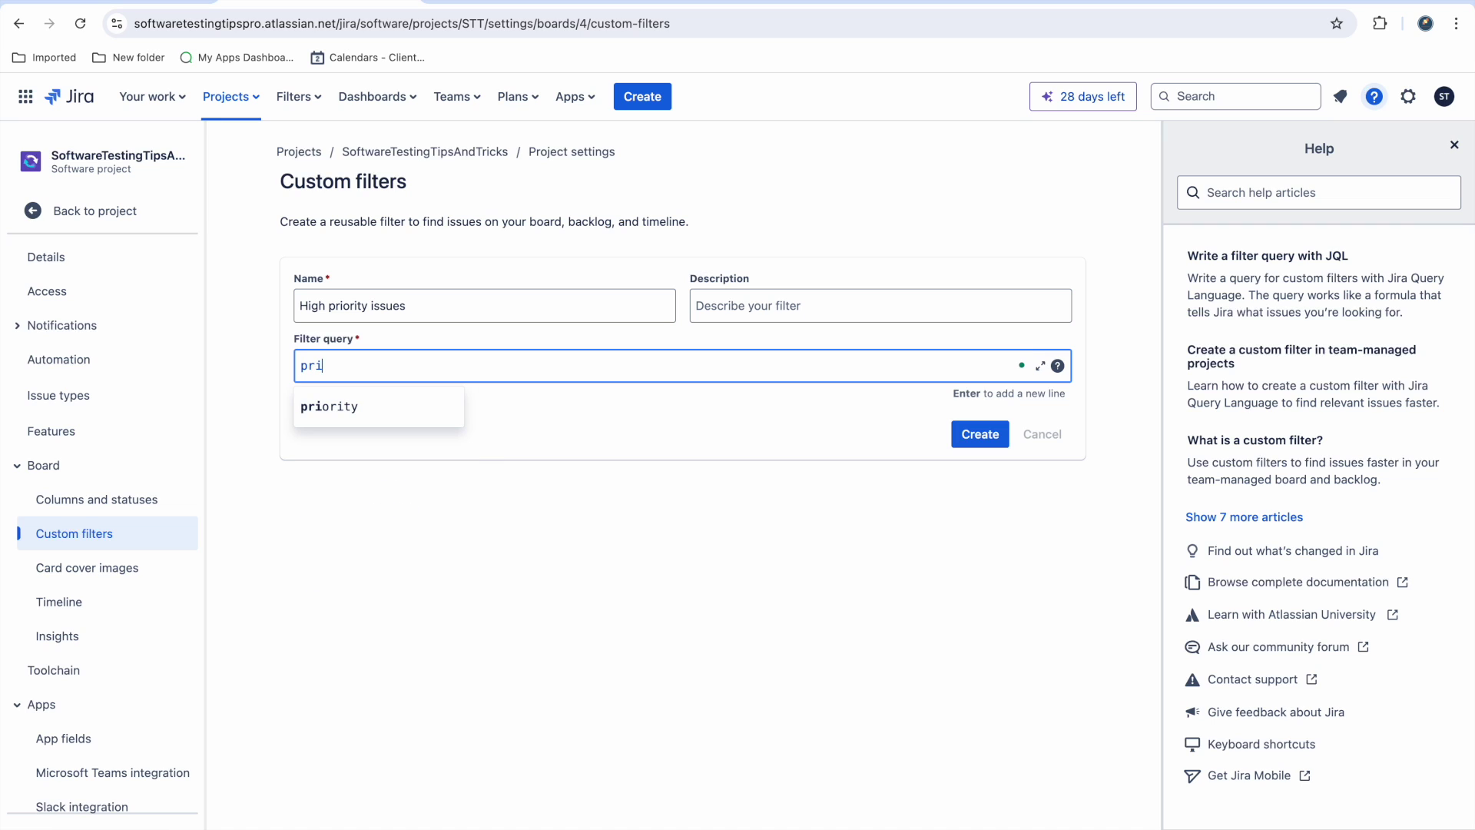
pyautogui.press('Return')
pyautogui.write('in ')
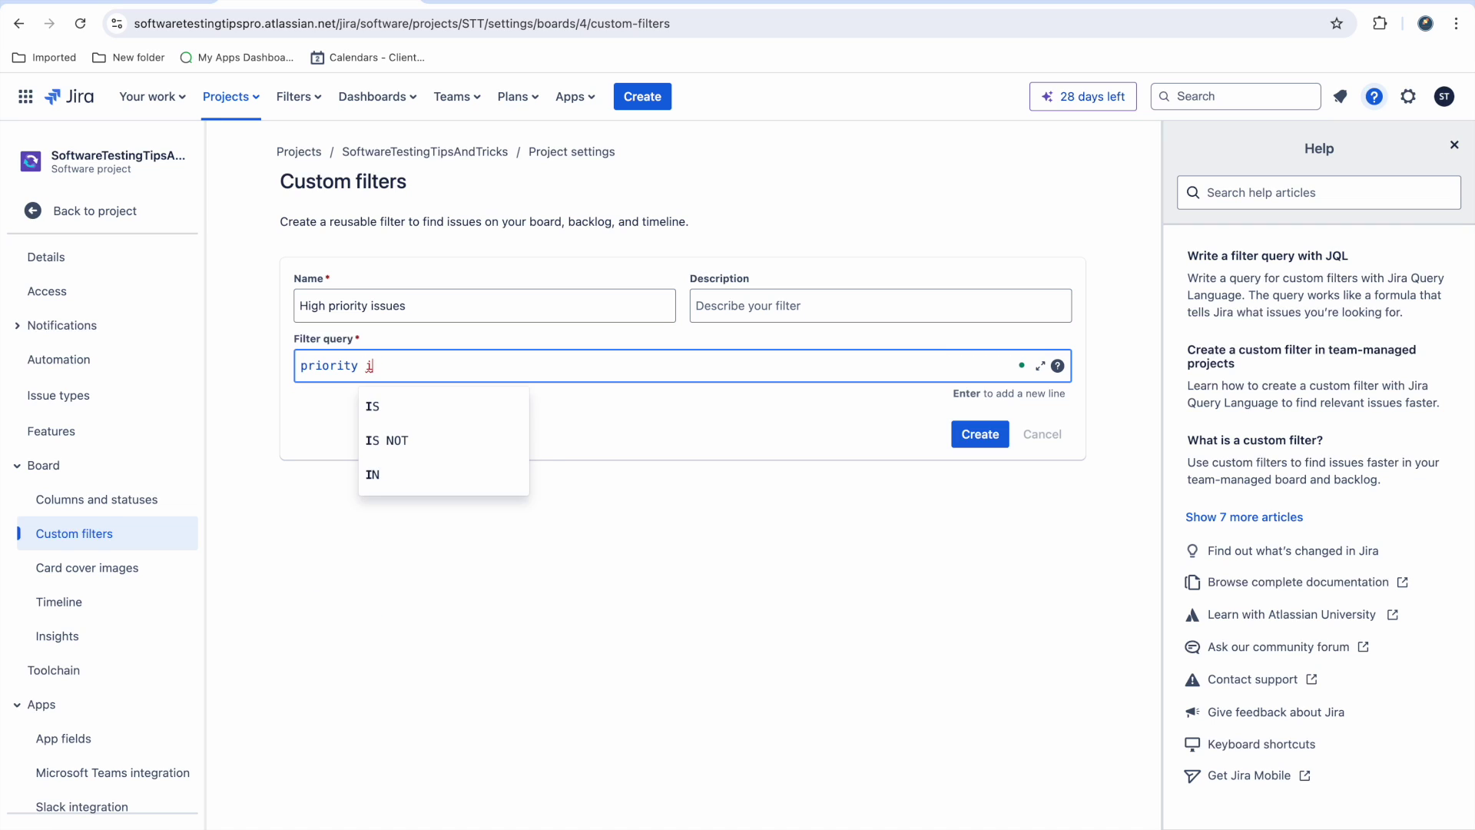
pyautogui.write('(')
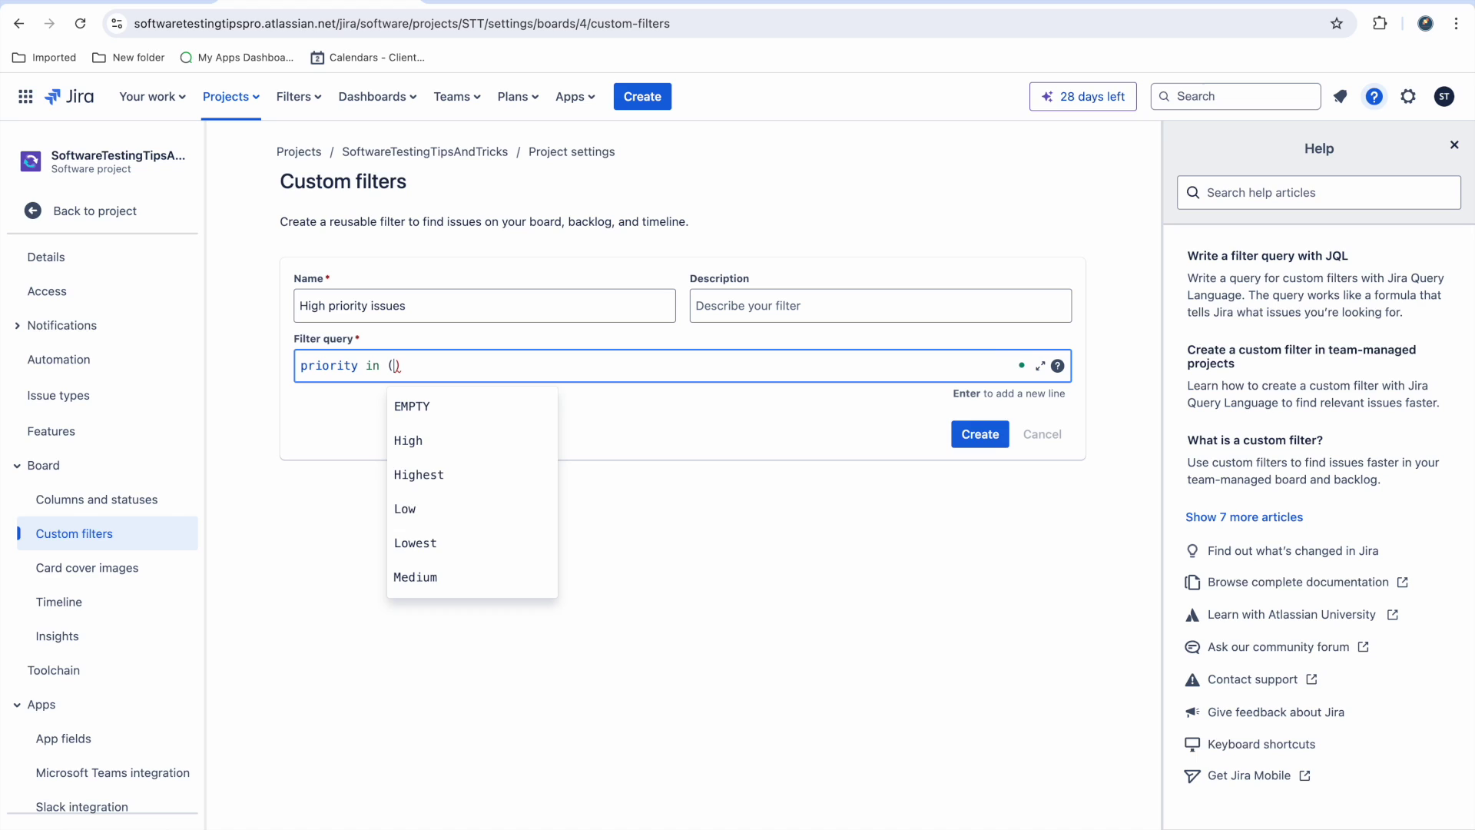
pyautogui.press('Down')
pyautogui.press('Down')
pyautogui.press('Return')
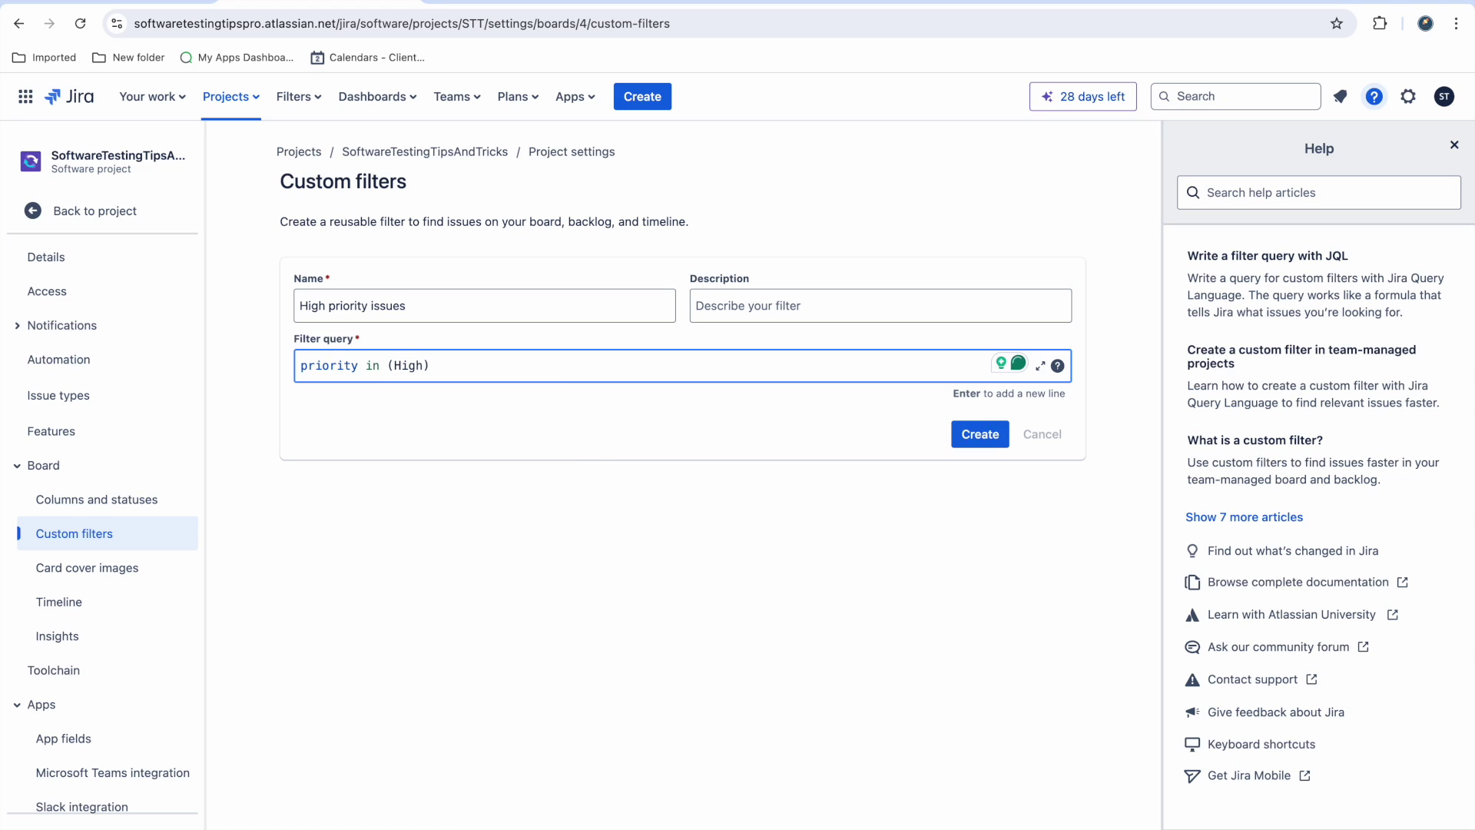
# Add Highest to the query's priority list and create the custom filter
pyautogui.write(',')
pyautogui.press('Down')
pyautogui.press('Down')
pyautogui.press('Down')
pyautogui.press('Return')
pyautogui.click(976, 436)
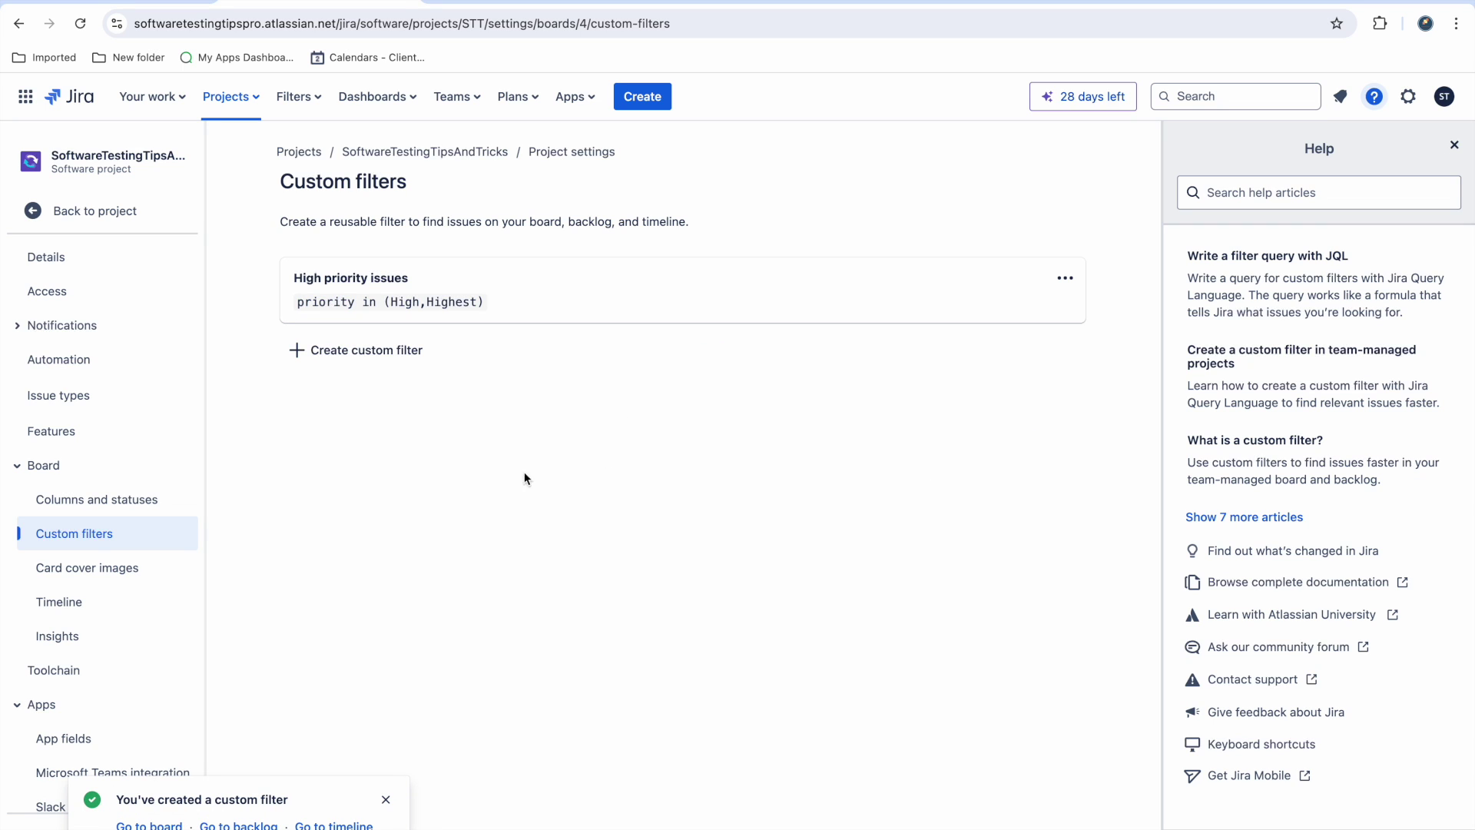
# Return to the sprint board, apply the custom filter "High priority issues" and switch it off again
pyautogui.click(94, 210)
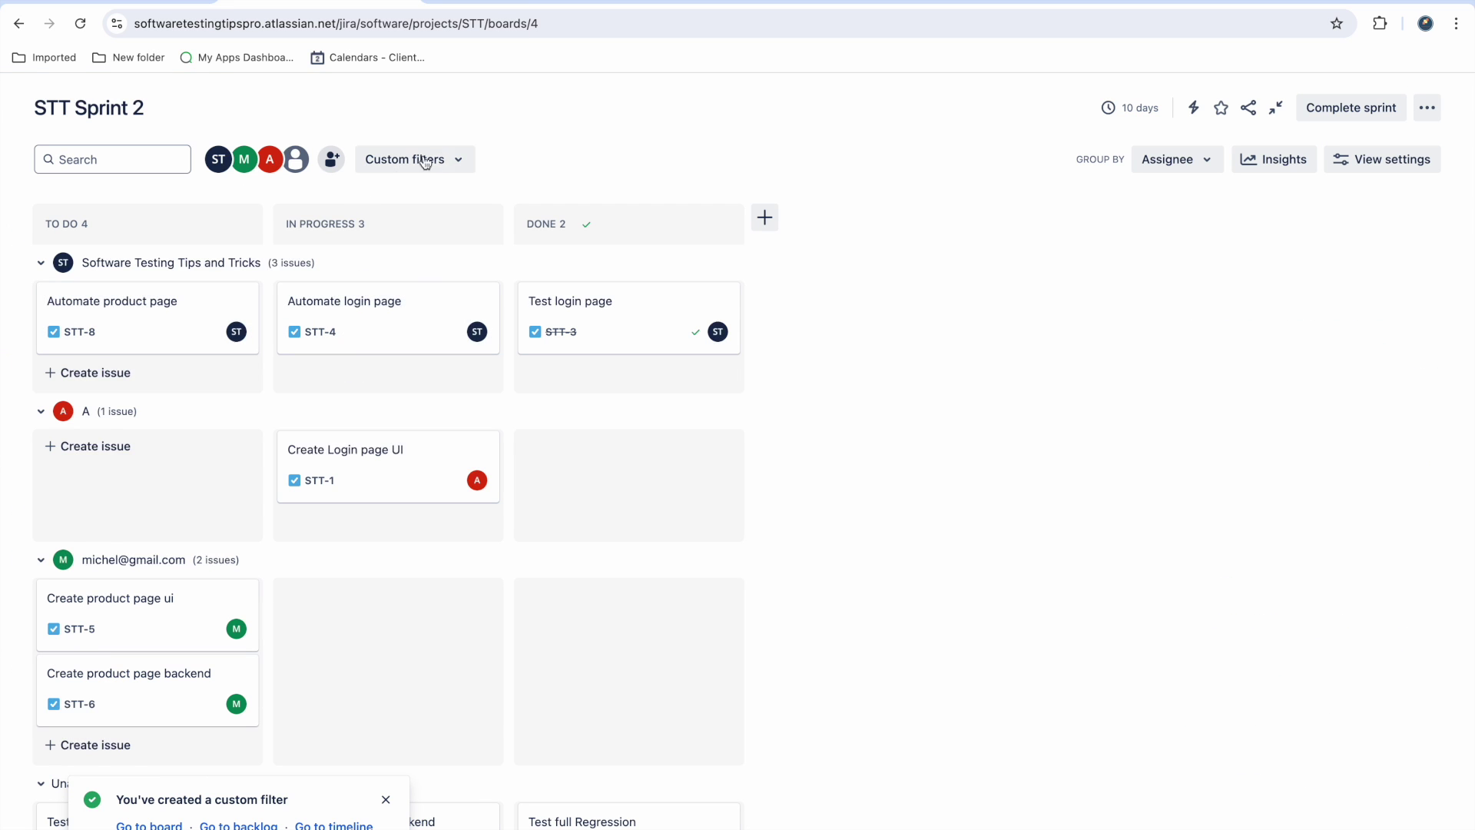
pyautogui.click(456, 162)
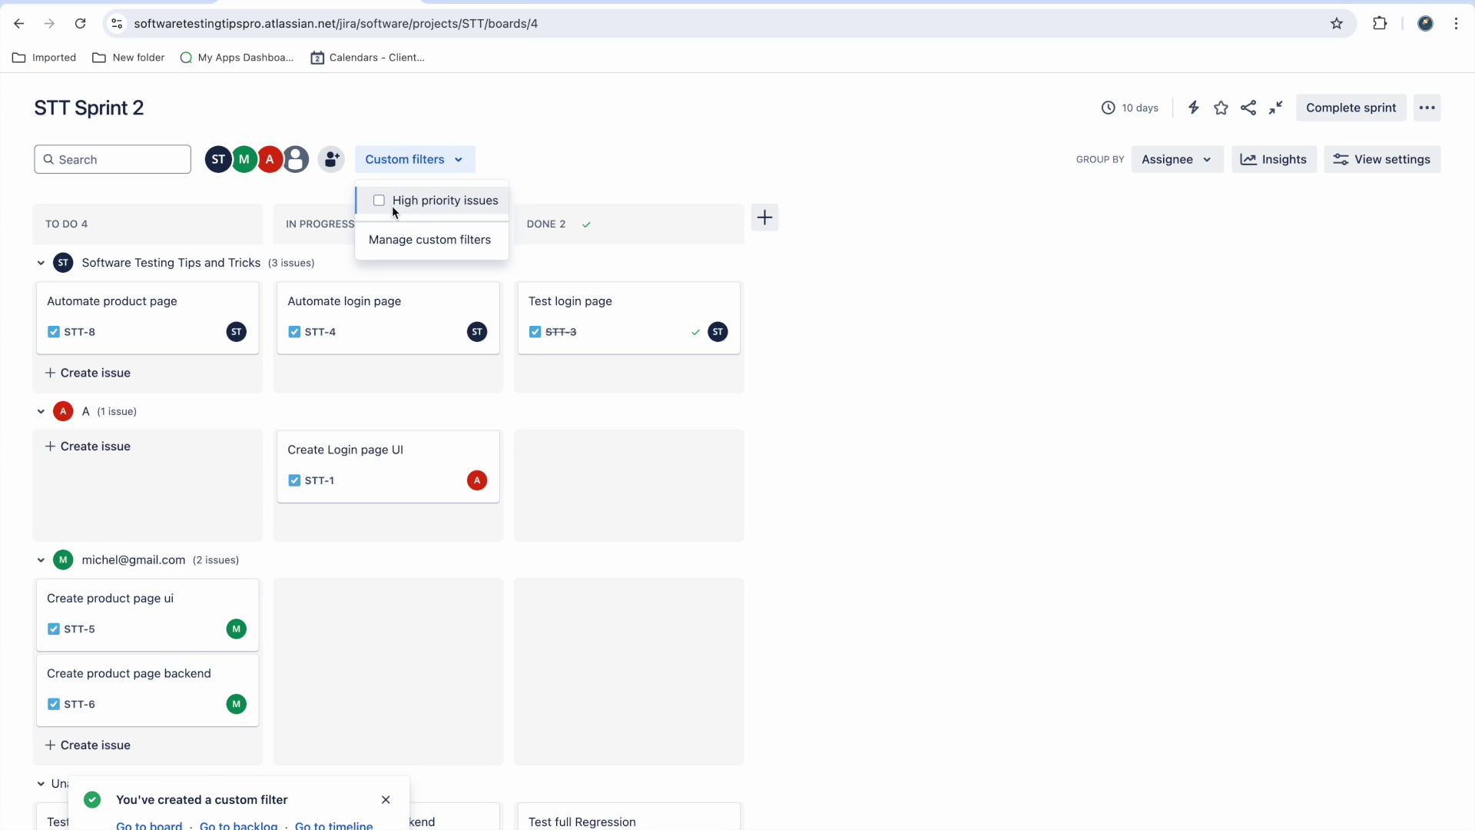
pyautogui.click(379, 199)
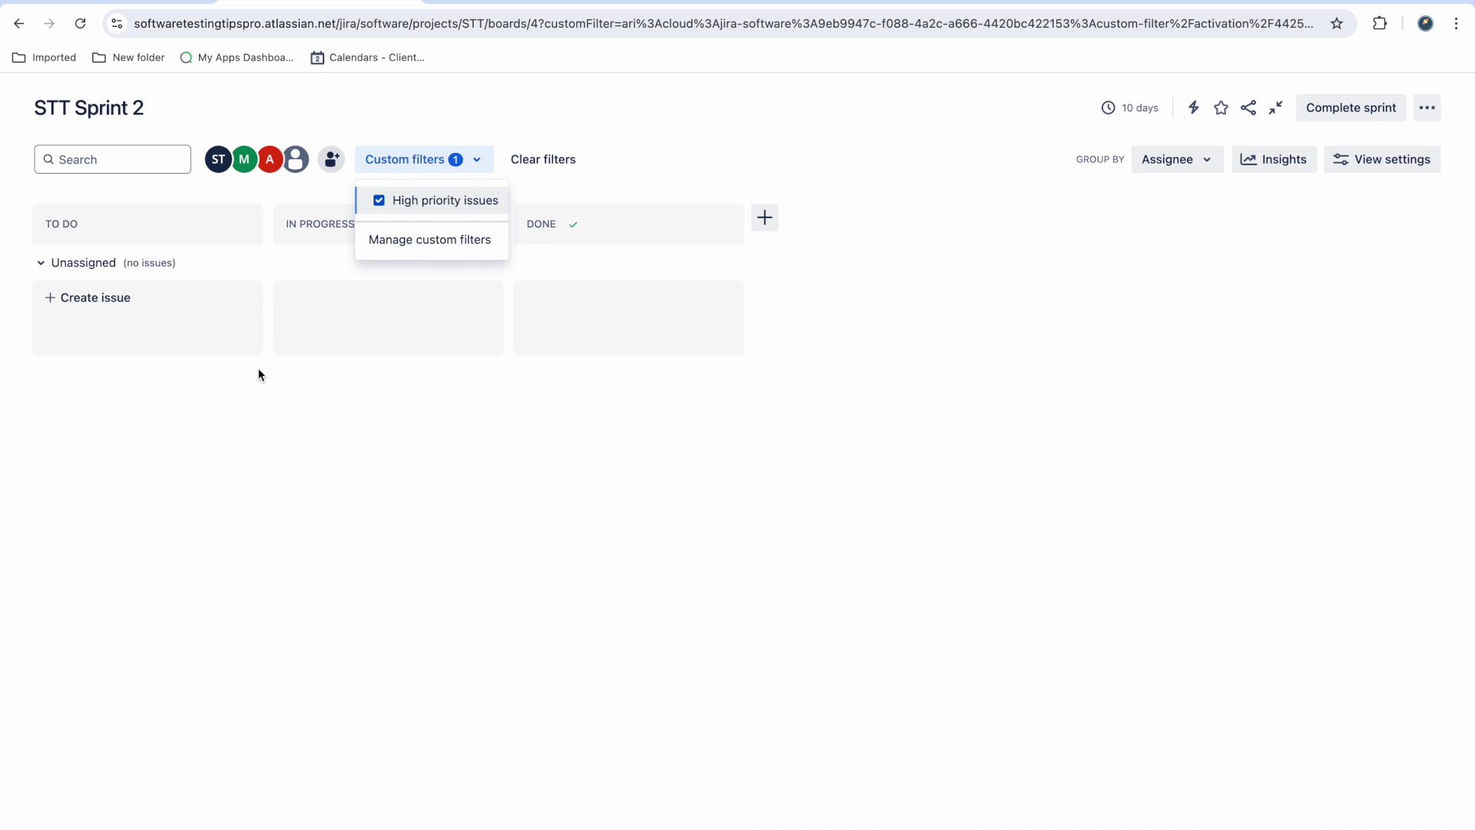
pyautogui.click(380, 201)
pyautogui.click(363, 362)
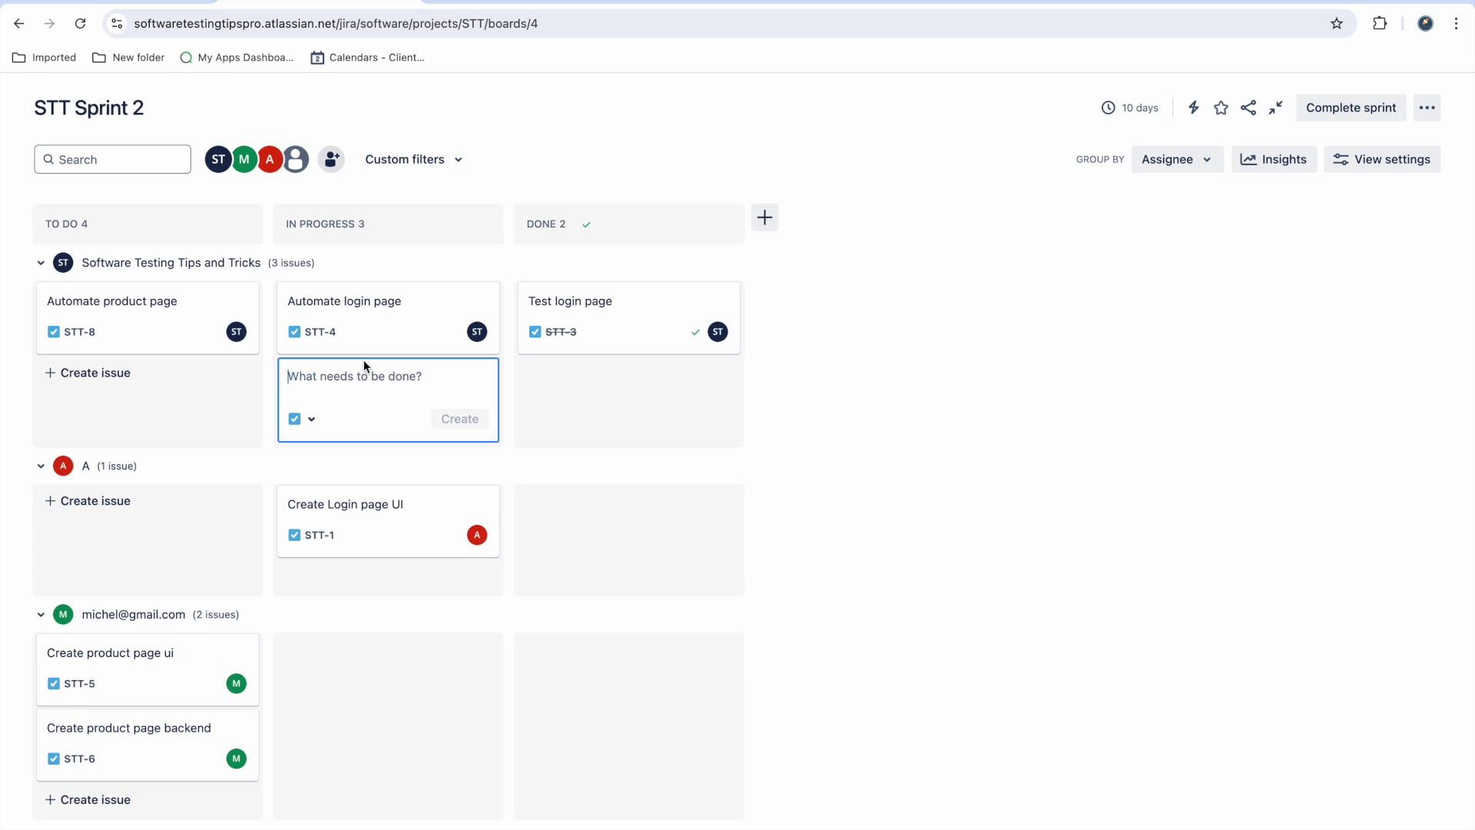
# Open the issue "Create product page ui", view the Task issue type's field configuration and return to the board
pyautogui.click(836, 382)
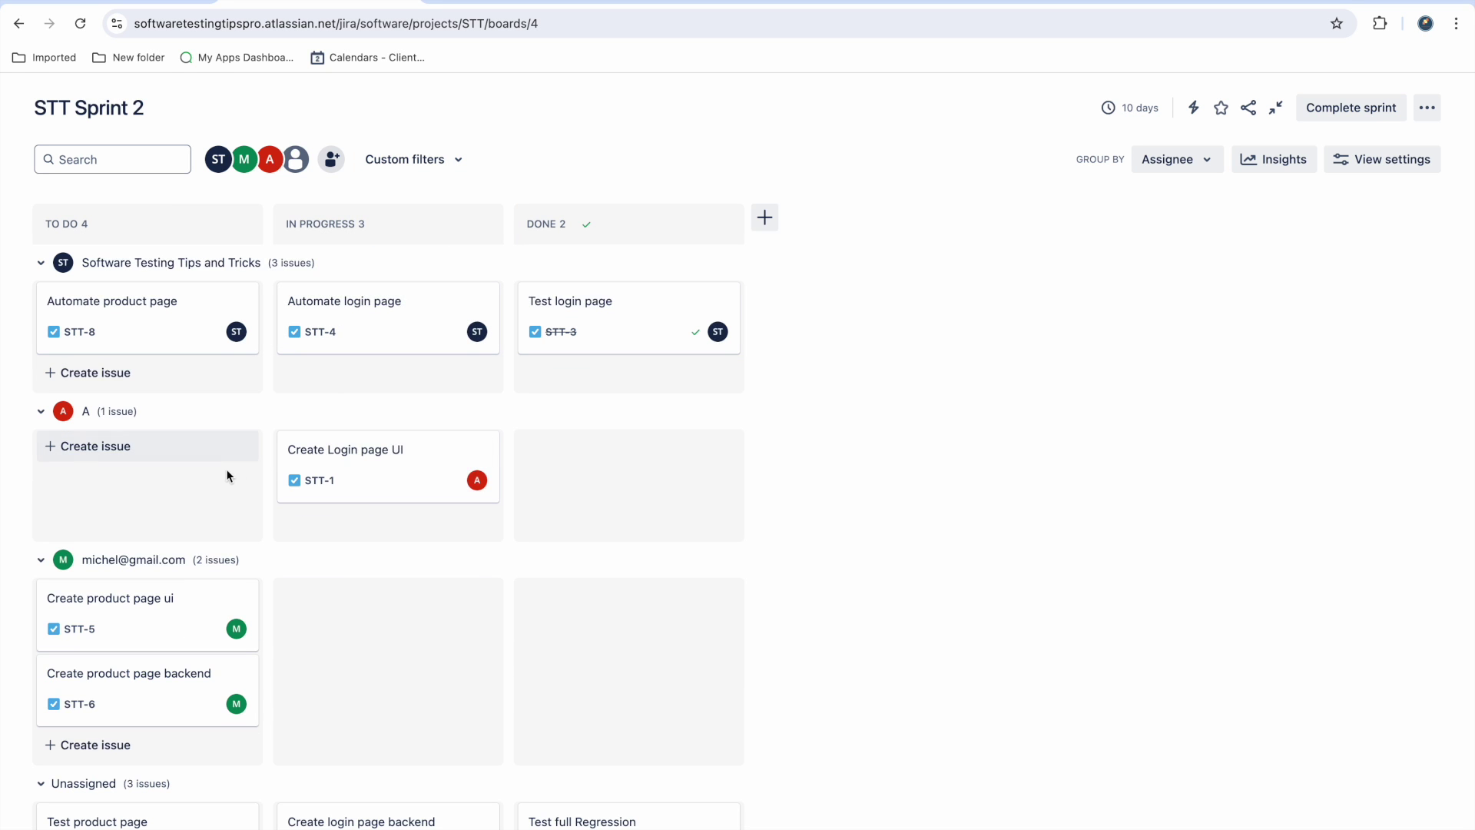
pyautogui.click(151, 611)
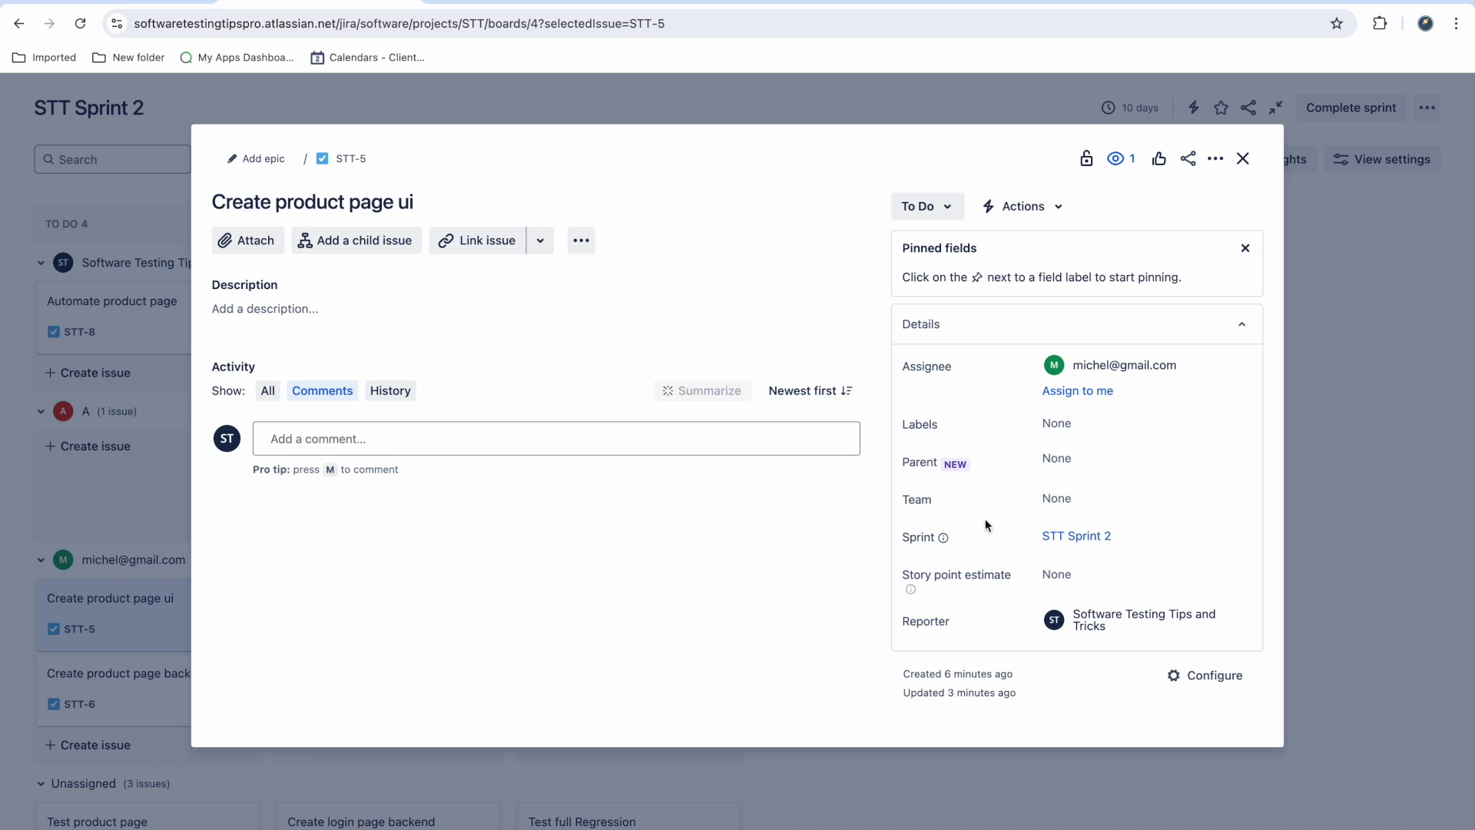
pyautogui.click(1212, 680)
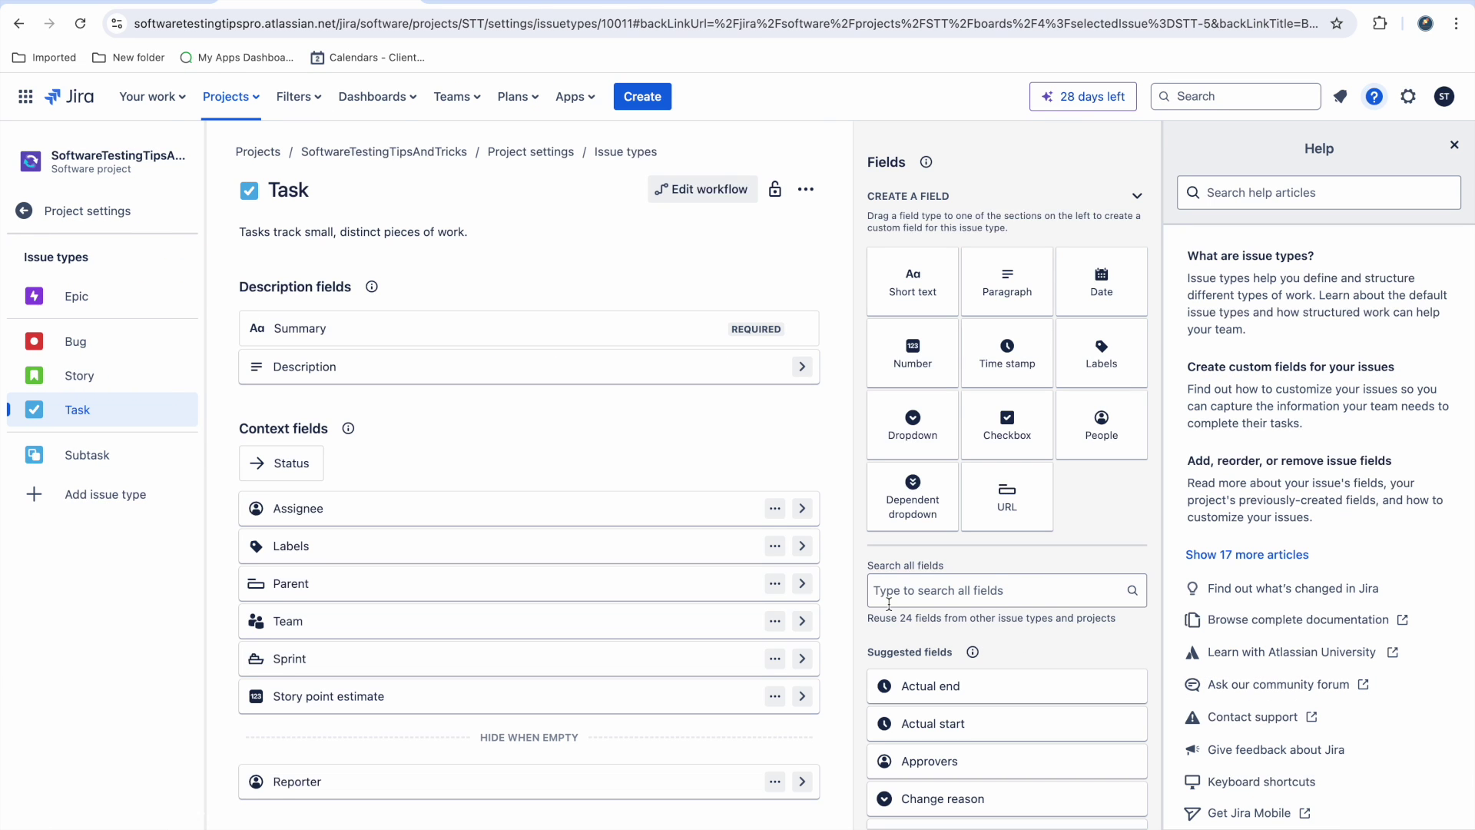
pyautogui.scroll(1, 667, 626)
pyautogui.scroll(-3, 1041, 760)
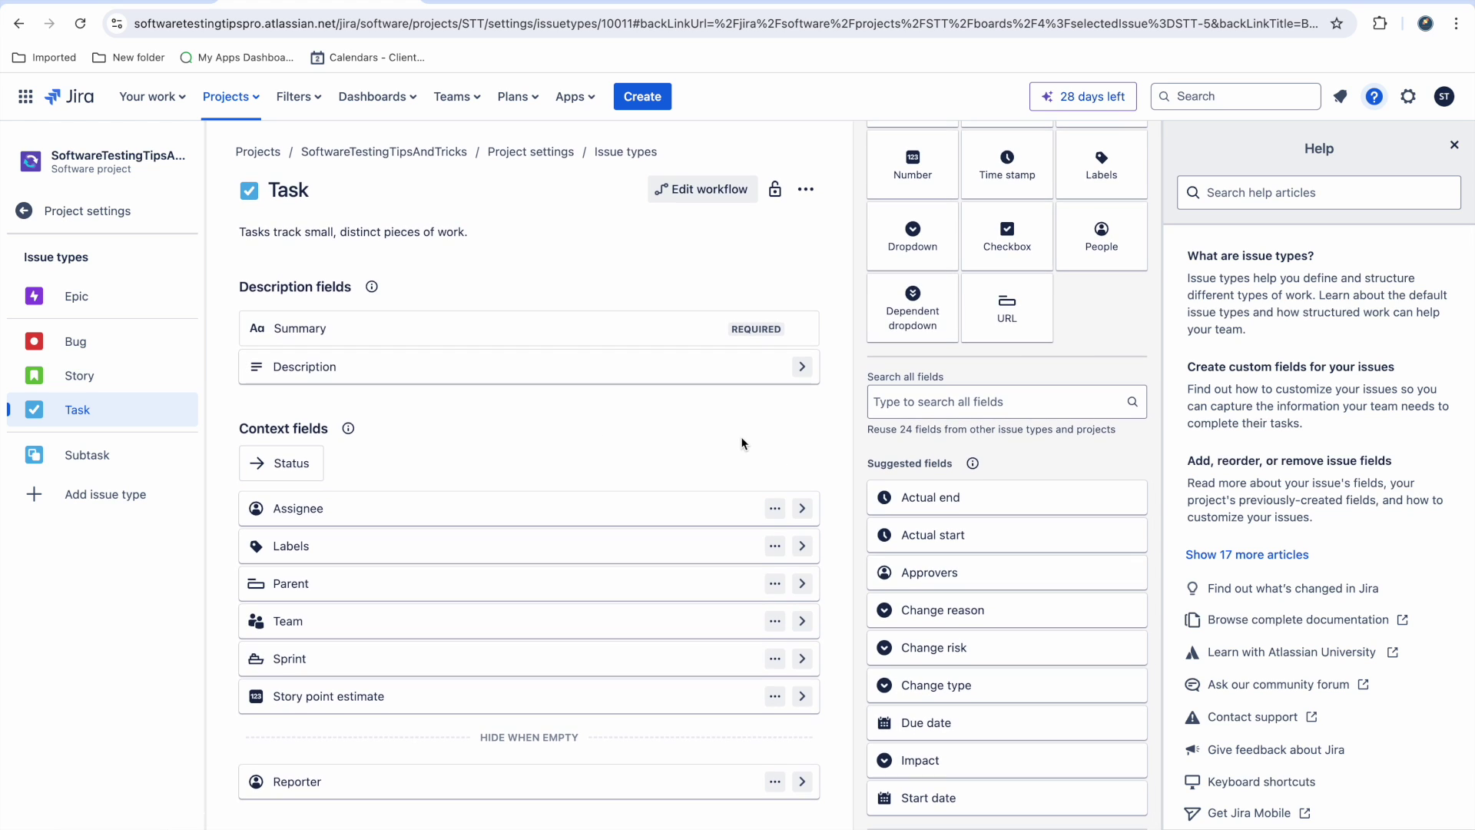
pyautogui.click(19, 25)
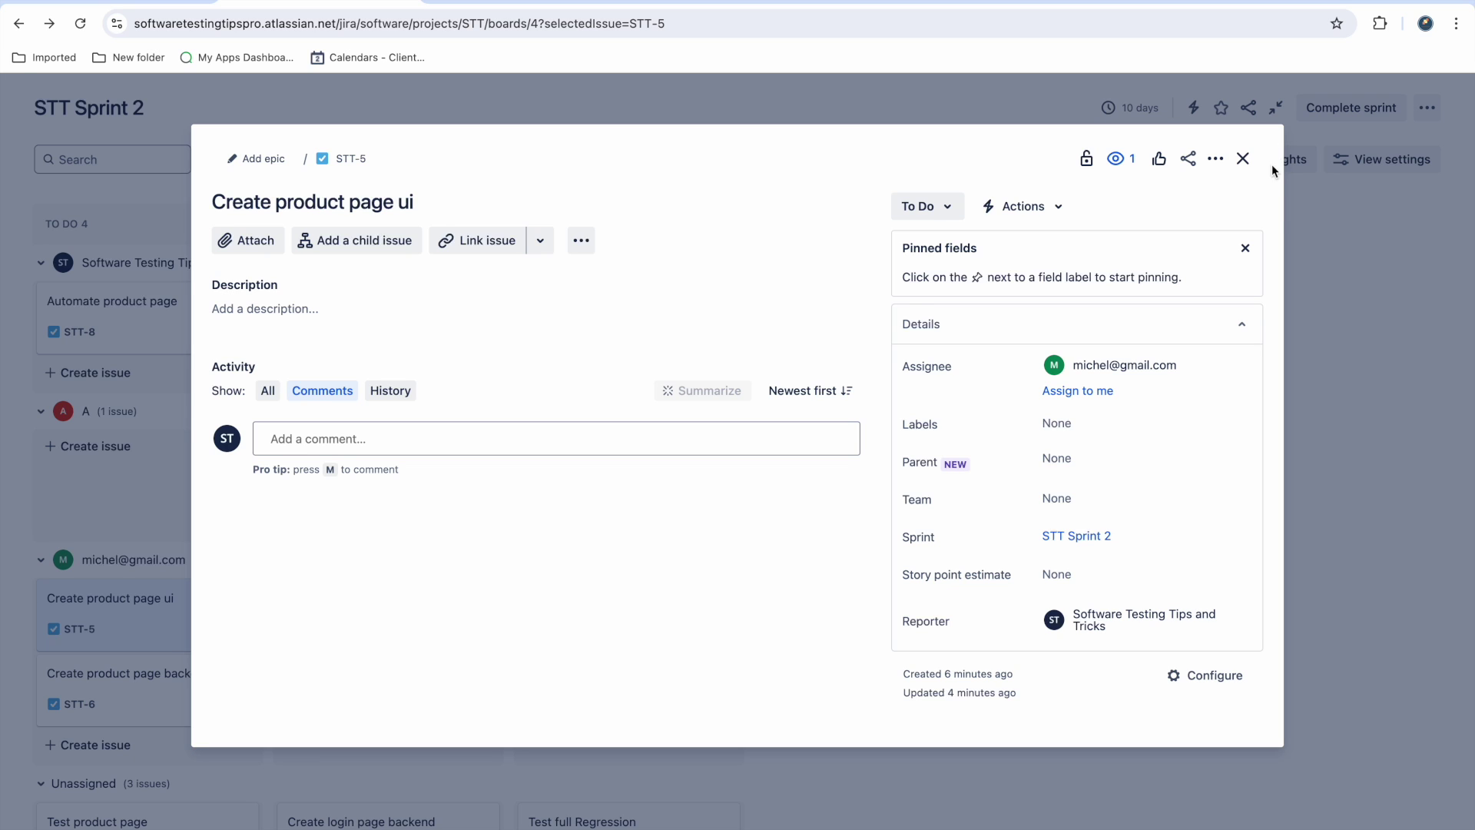
pyautogui.click(1245, 161)
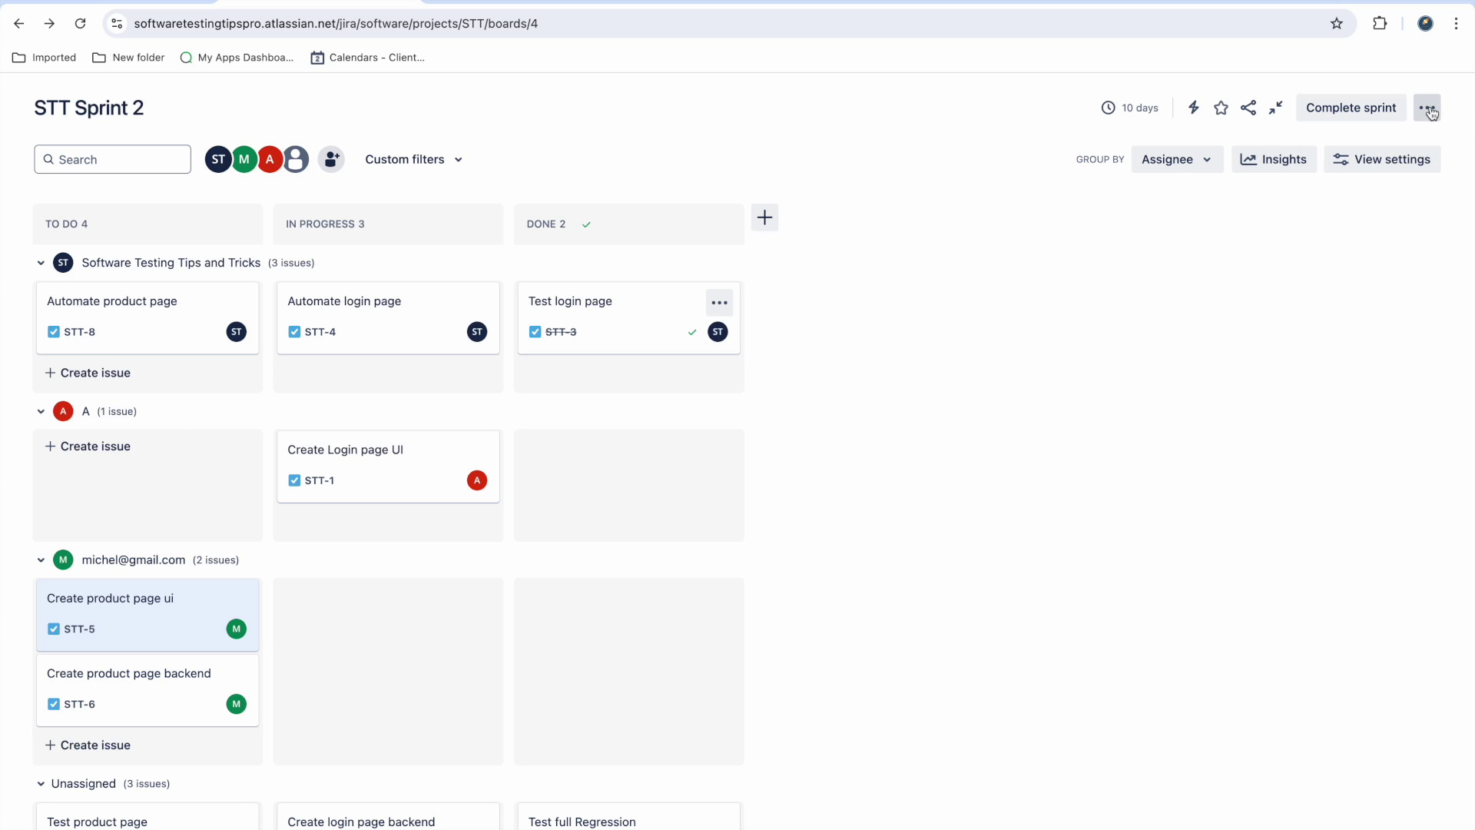
# View the board's columns and statuses configuration and leave it without saving changes
pyautogui.click(1431, 110)
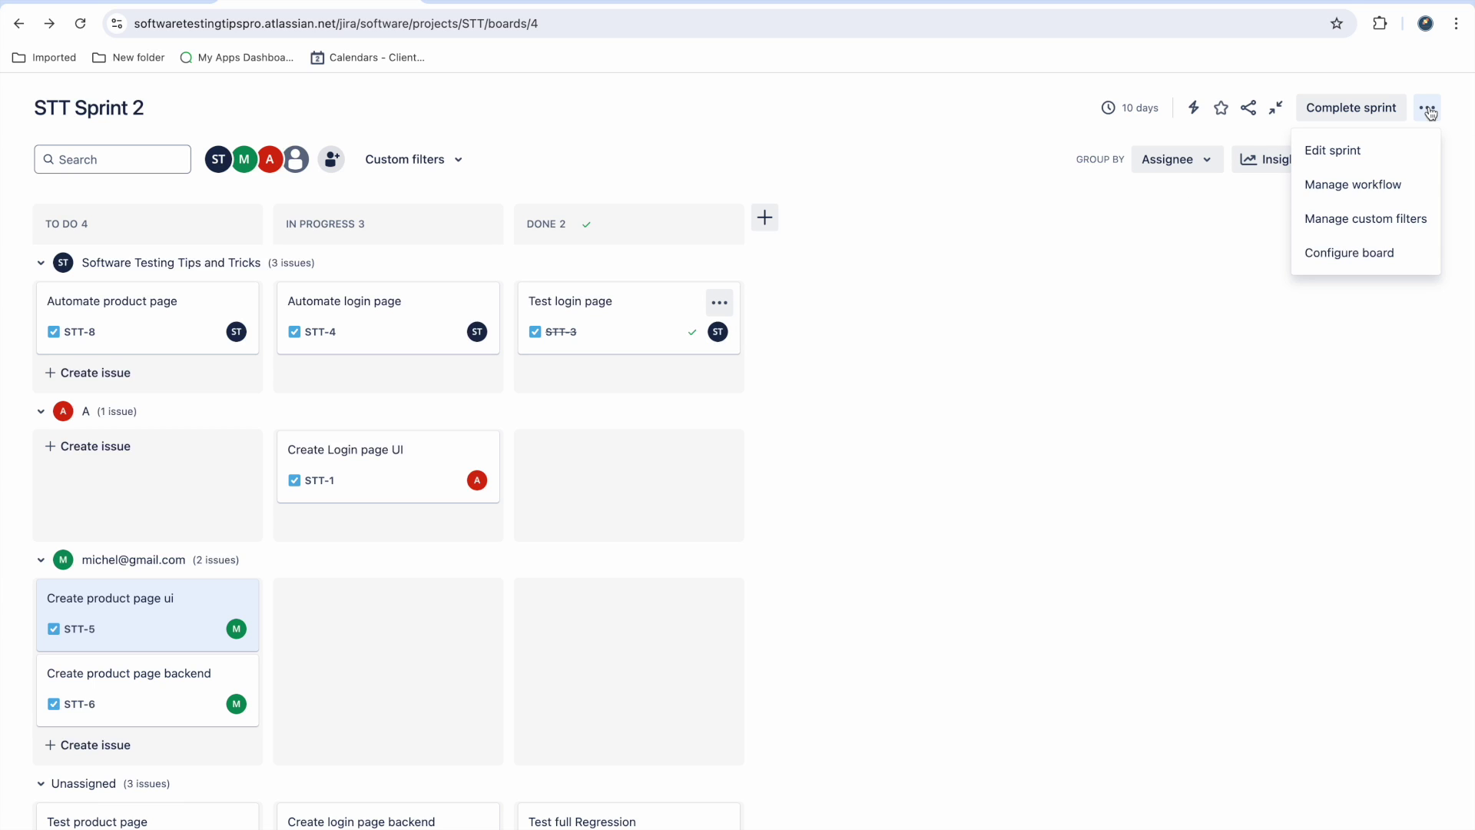
pyautogui.click(1366, 254)
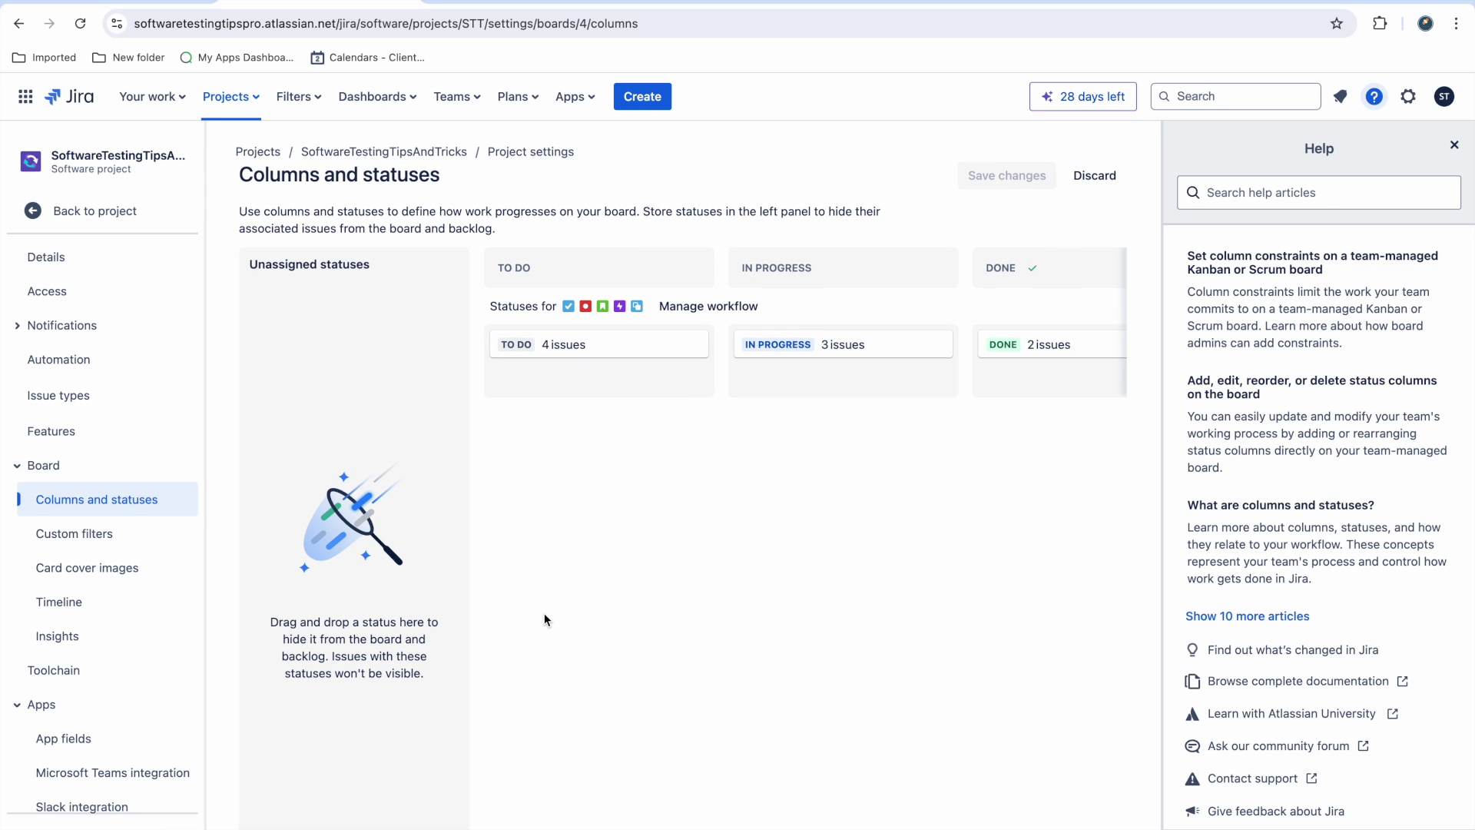
pyautogui.click(1095, 176)
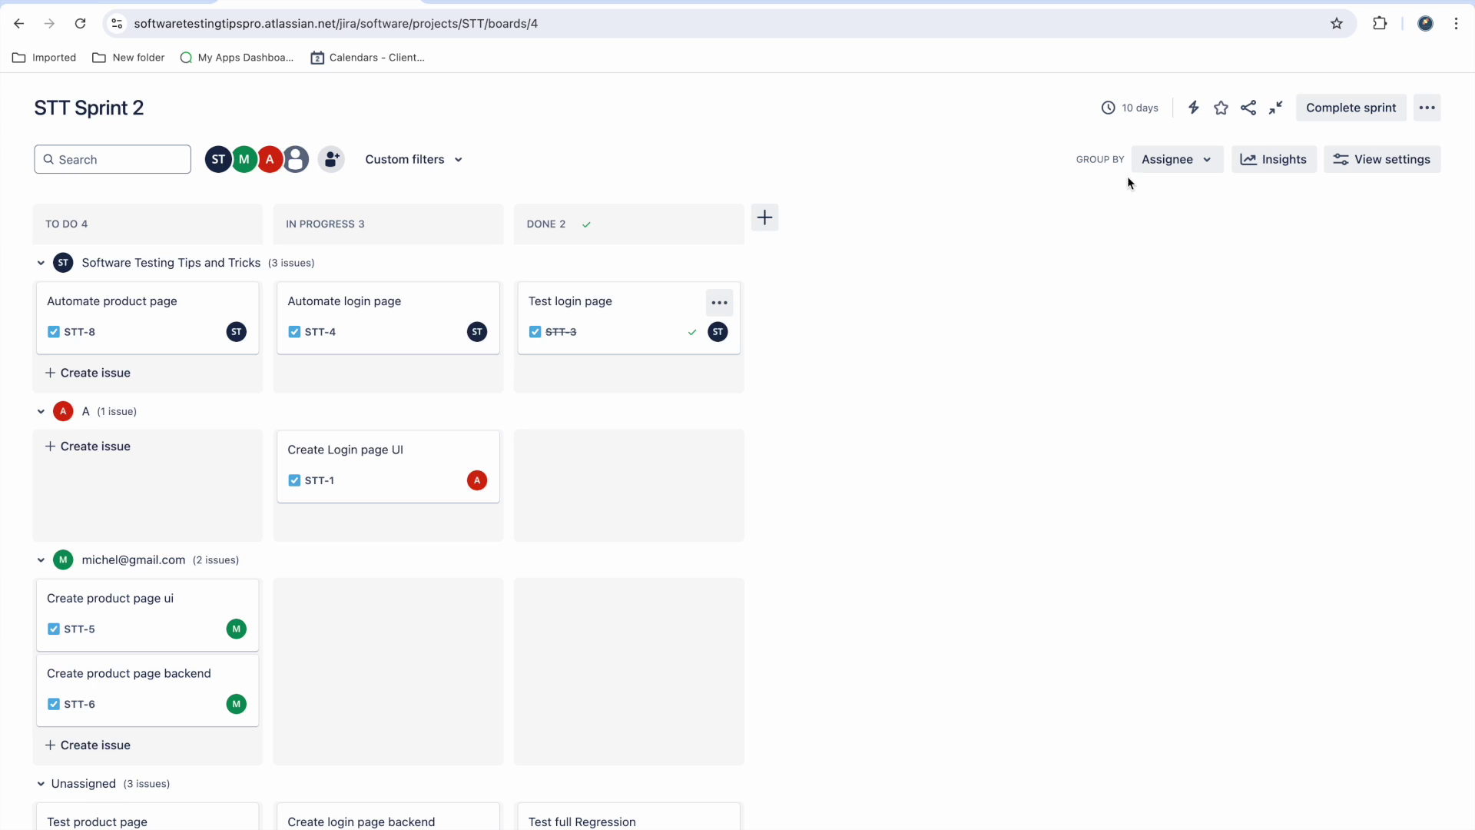
# View the trigger options for a new automation rule and return to the sprint board without creating the rule
pyautogui.click(1195, 111)
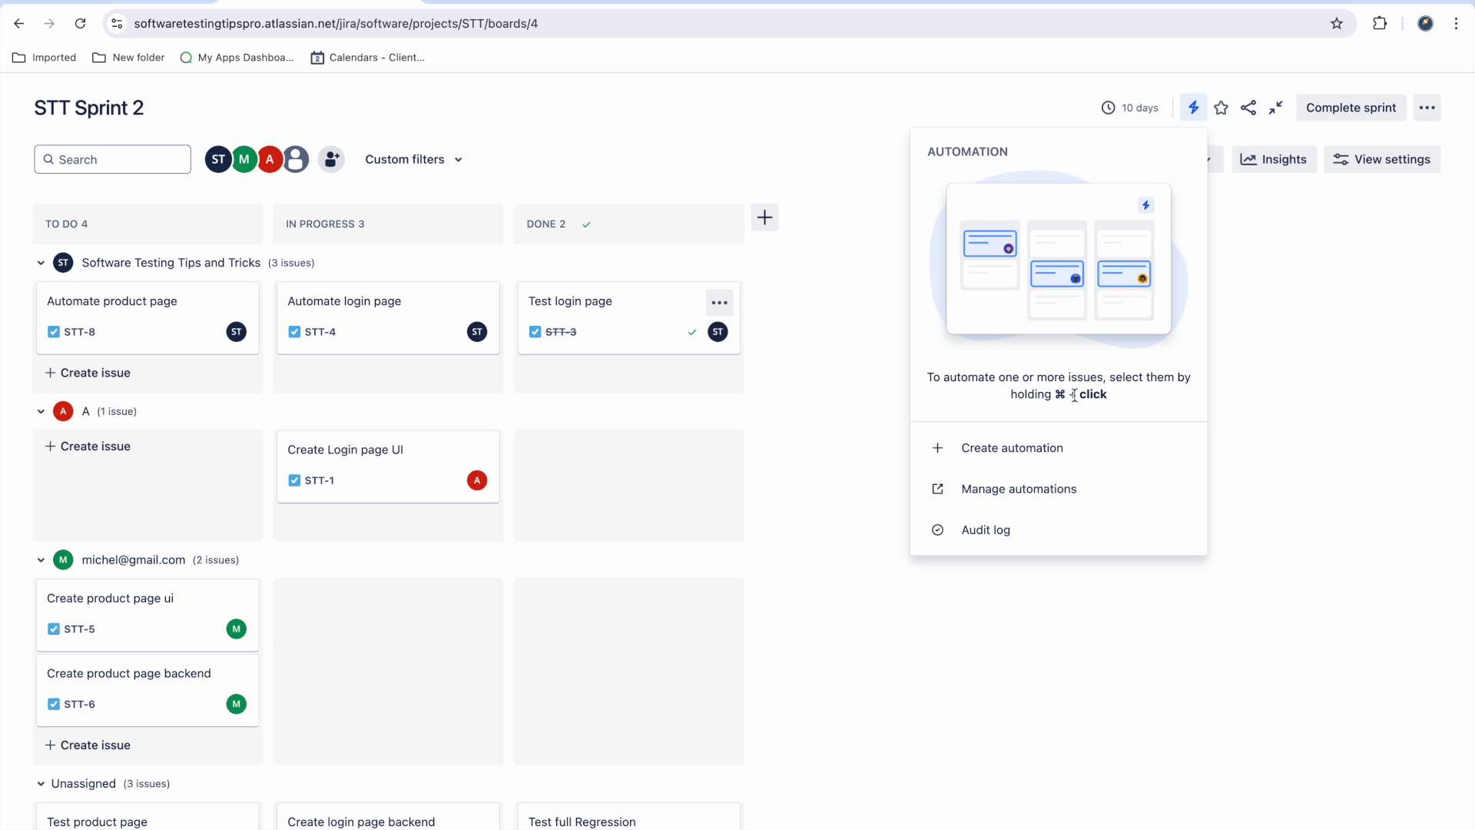
pyautogui.click(1052, 452)
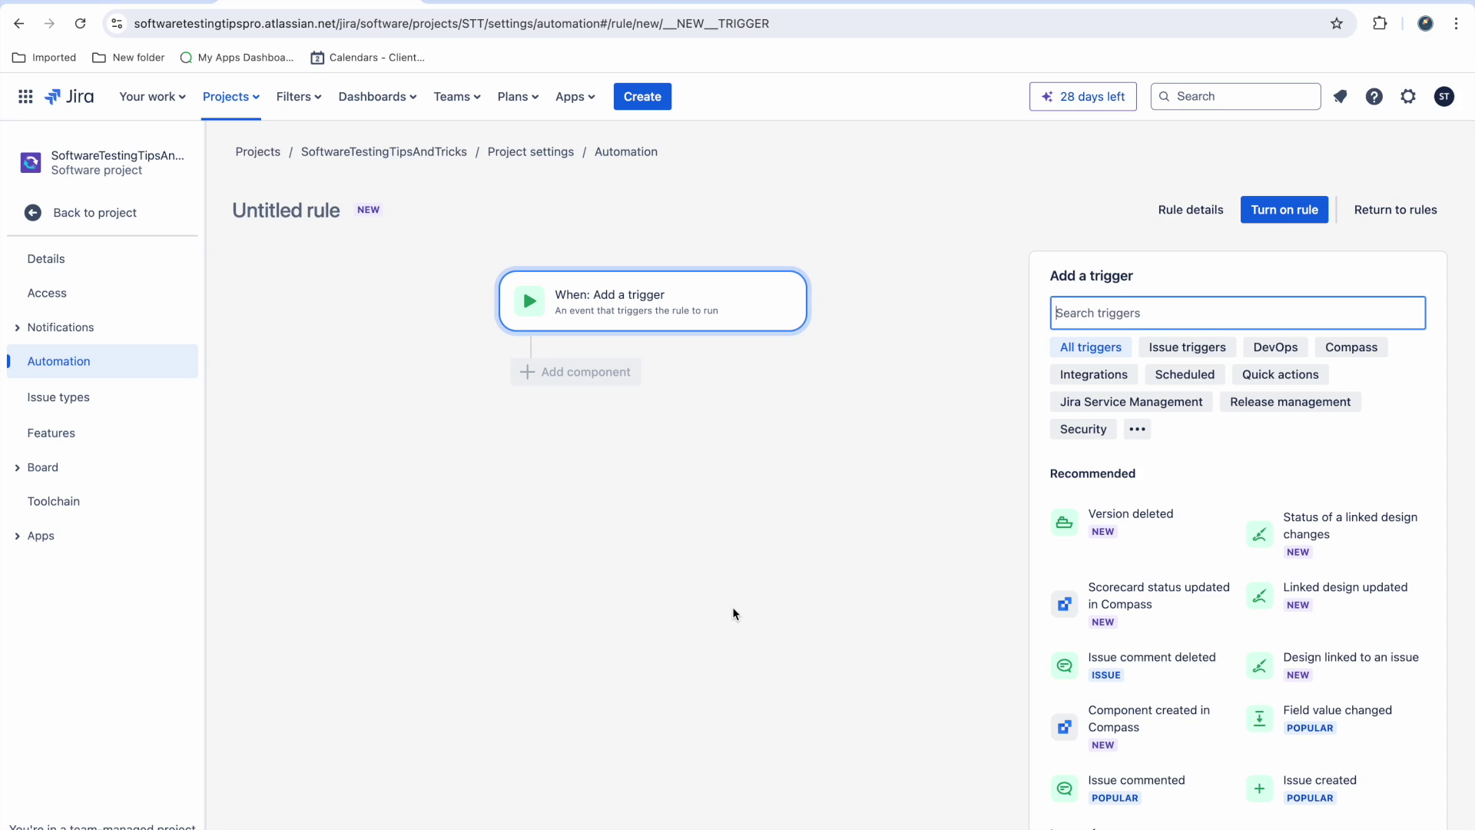
pyautogui.click(642, 302)
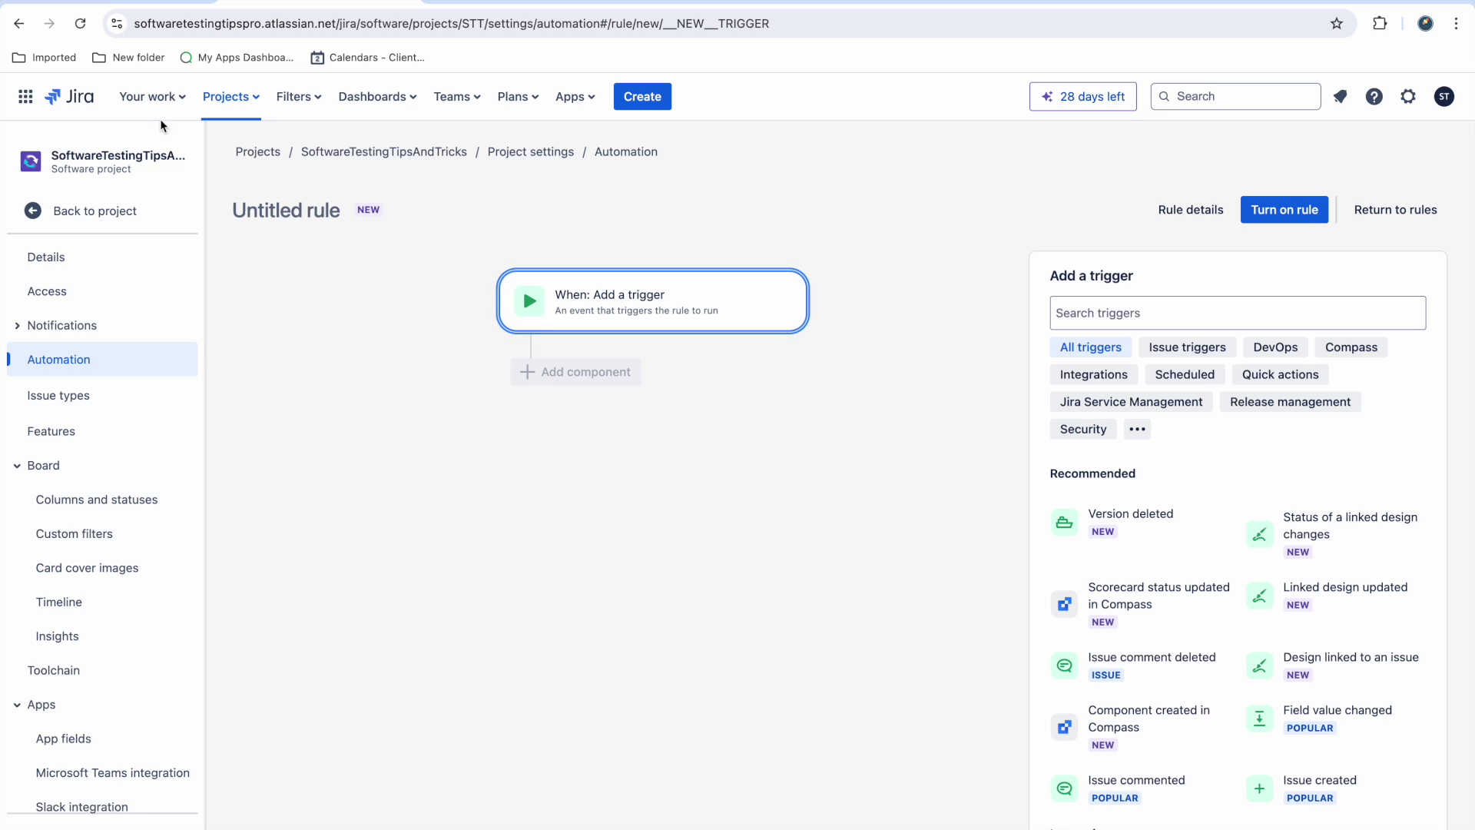
pyautogui.click(18, 24)
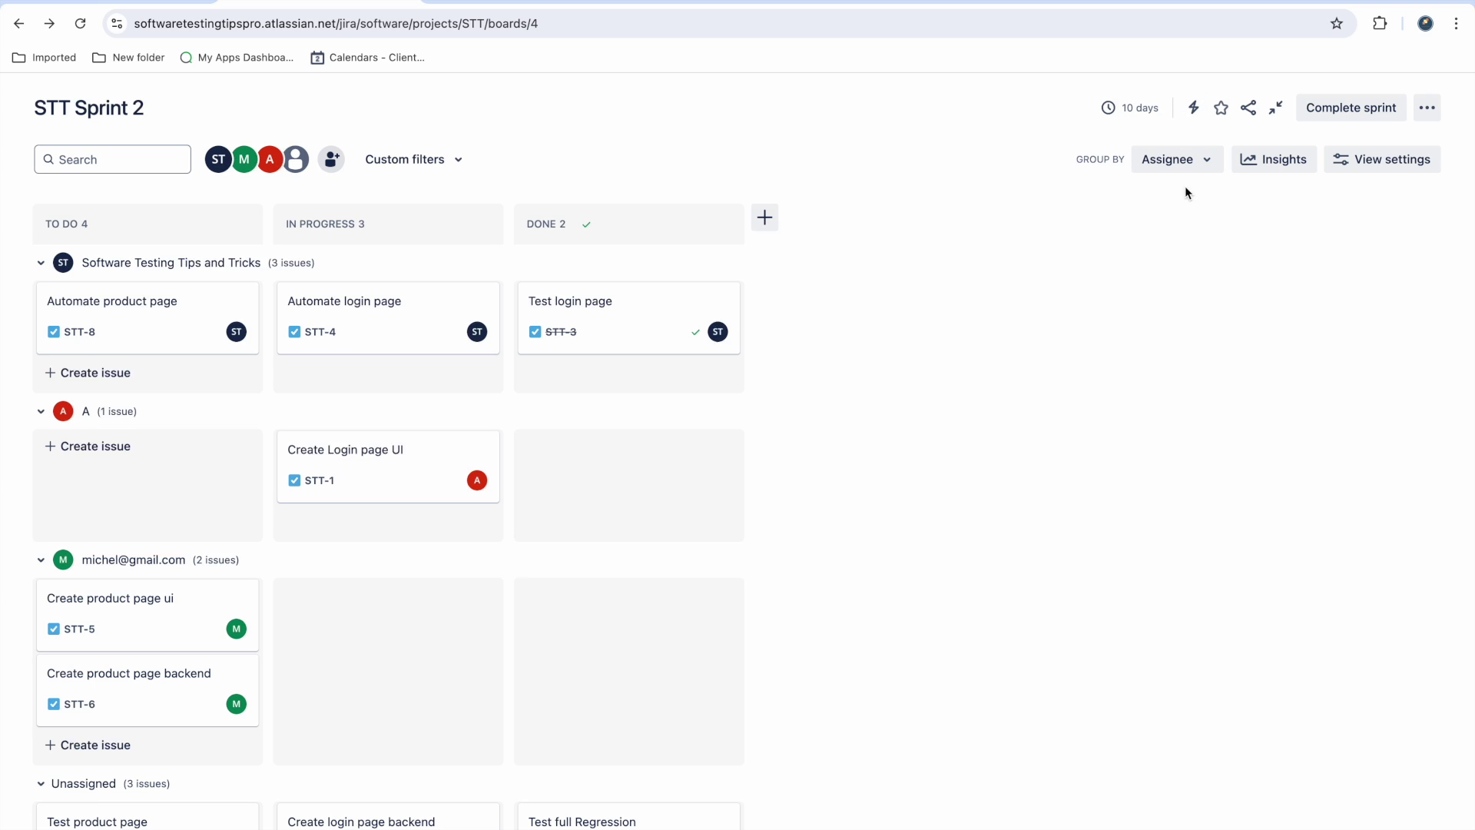
# Examine the sprint insights for attention issues, progress, burndown and epics, view their board settings and return to the board
pyautogui.click(1278, 168)
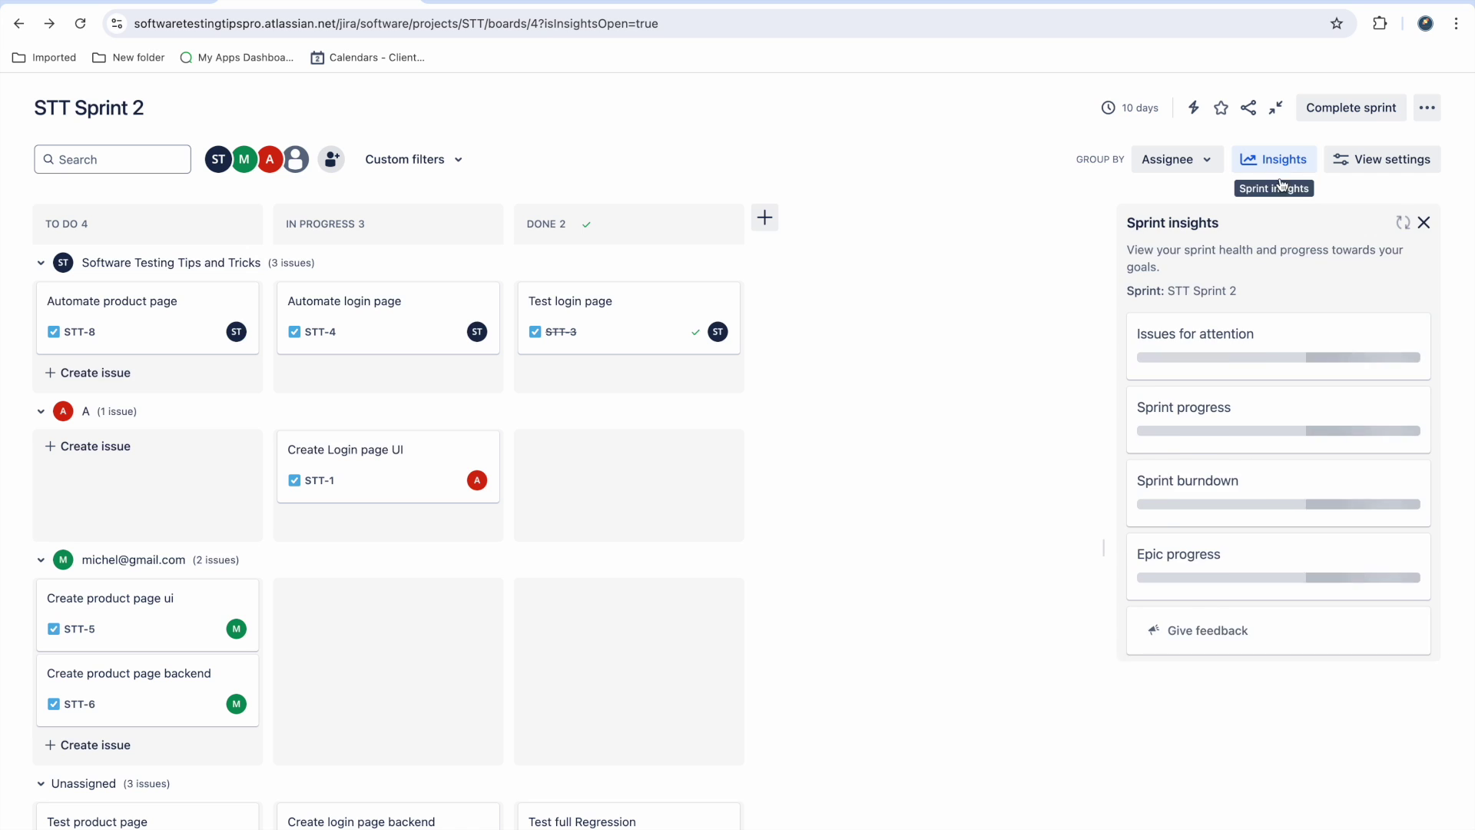
pyautogui.scroll(-3, 1241, 514)
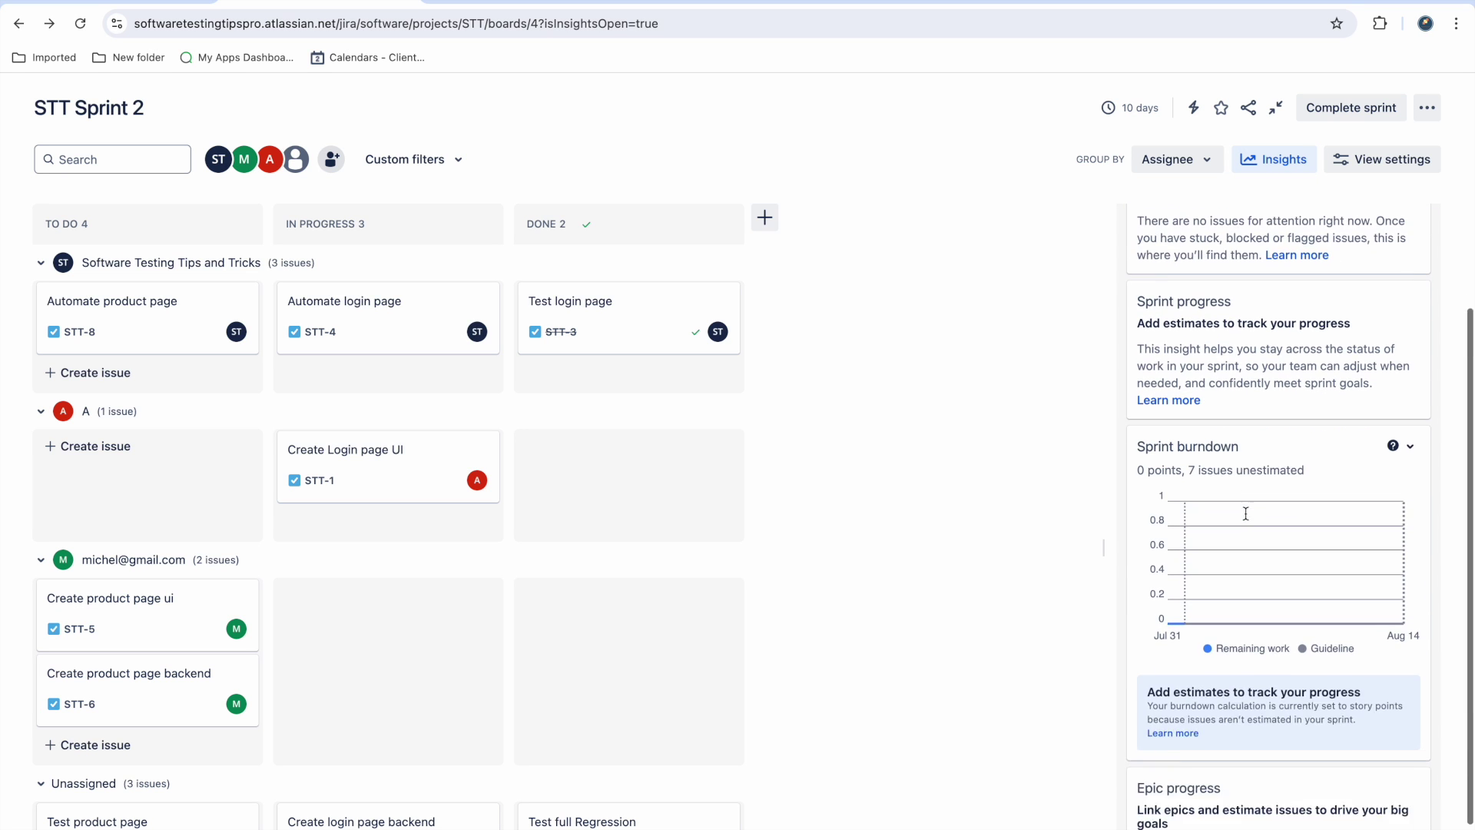
pyautogui.scroll(3, 1223, 477)
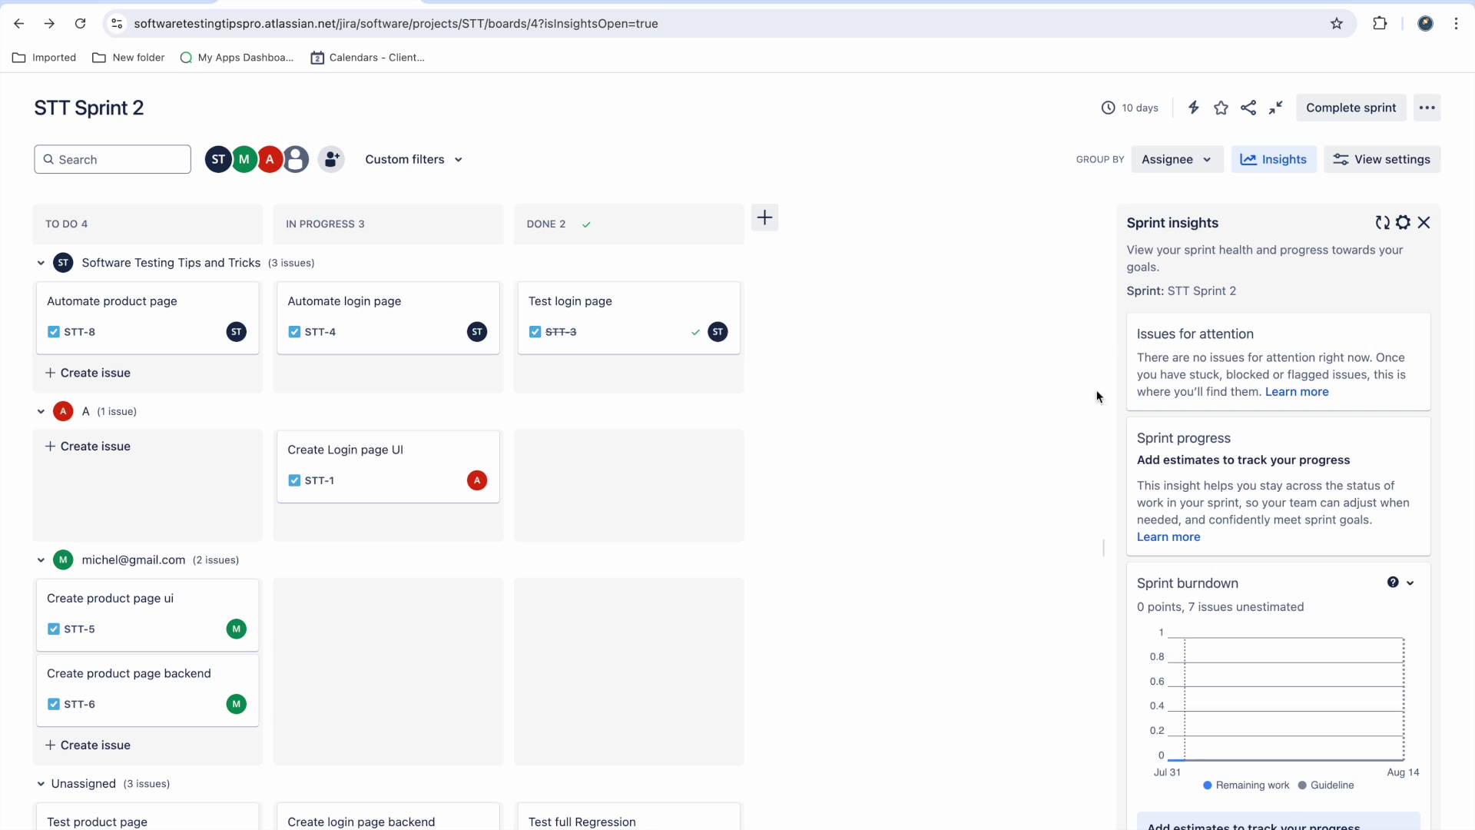
pyautogui.moveTo(1137, 336); pyautogui.dragTo(1252, 328)
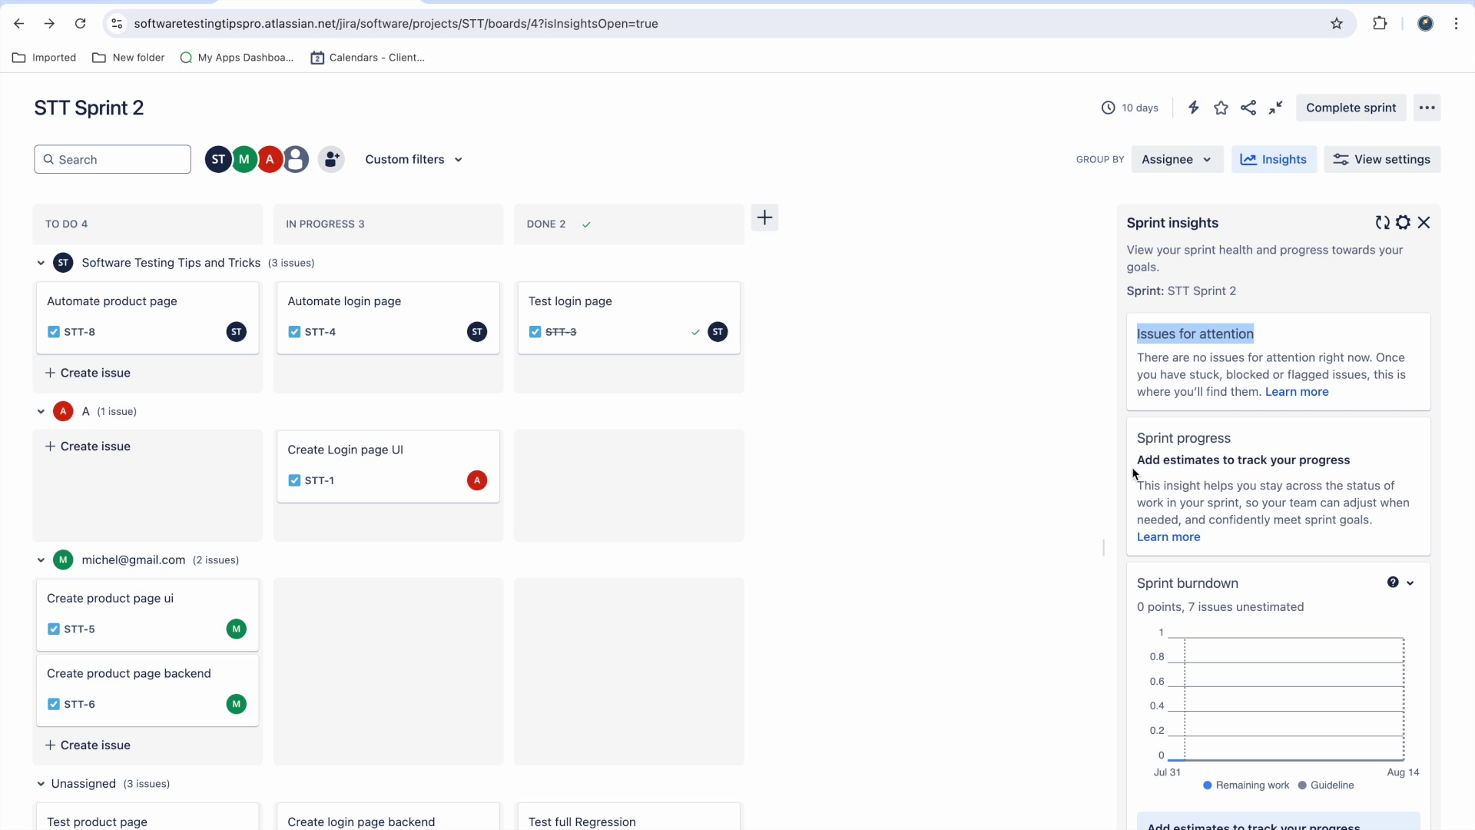
pyautogui.scroll(-1, 1158, 488)
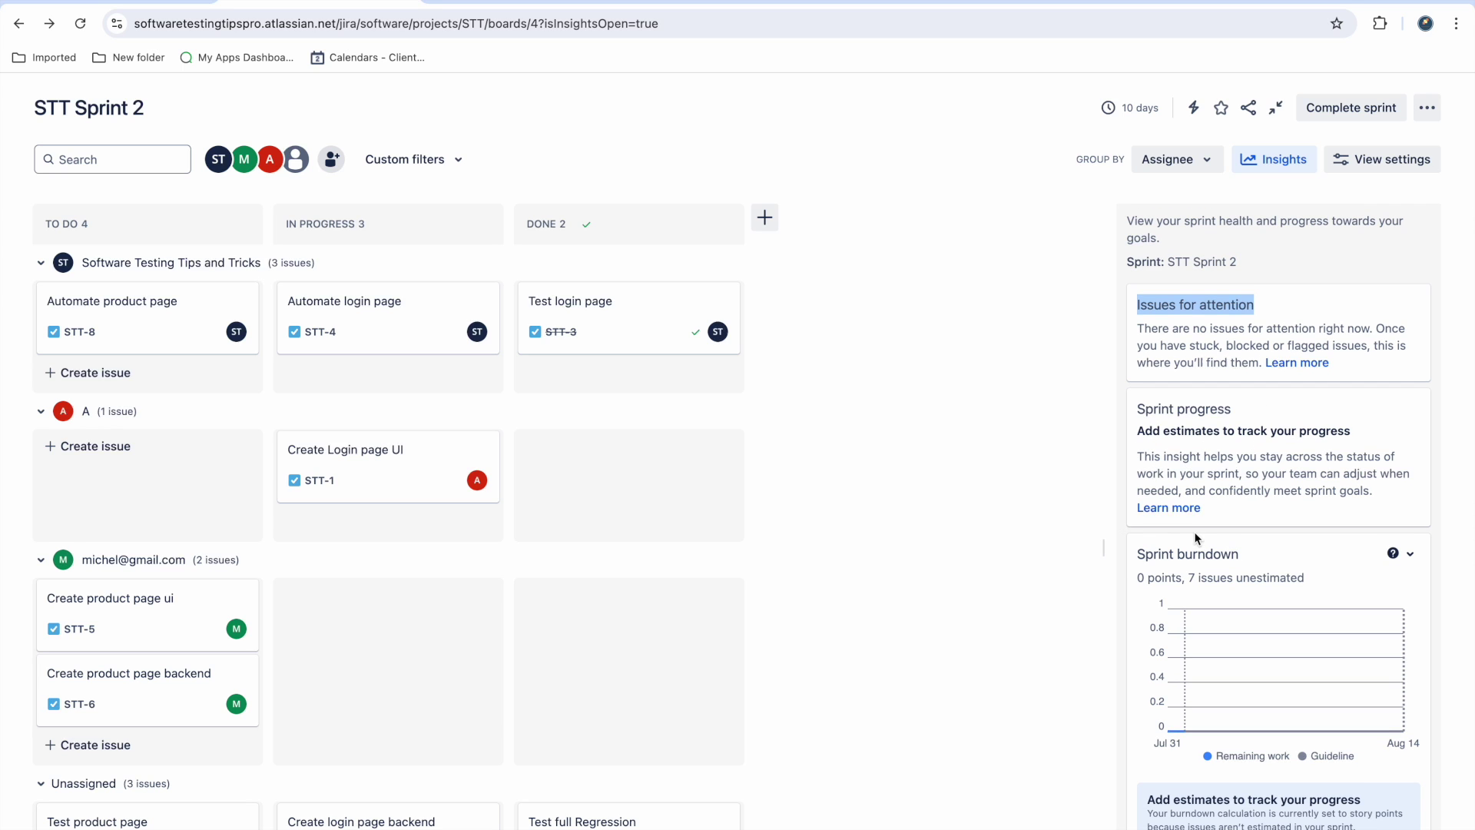
pyautogui.scroll(-3, 1196, 538)
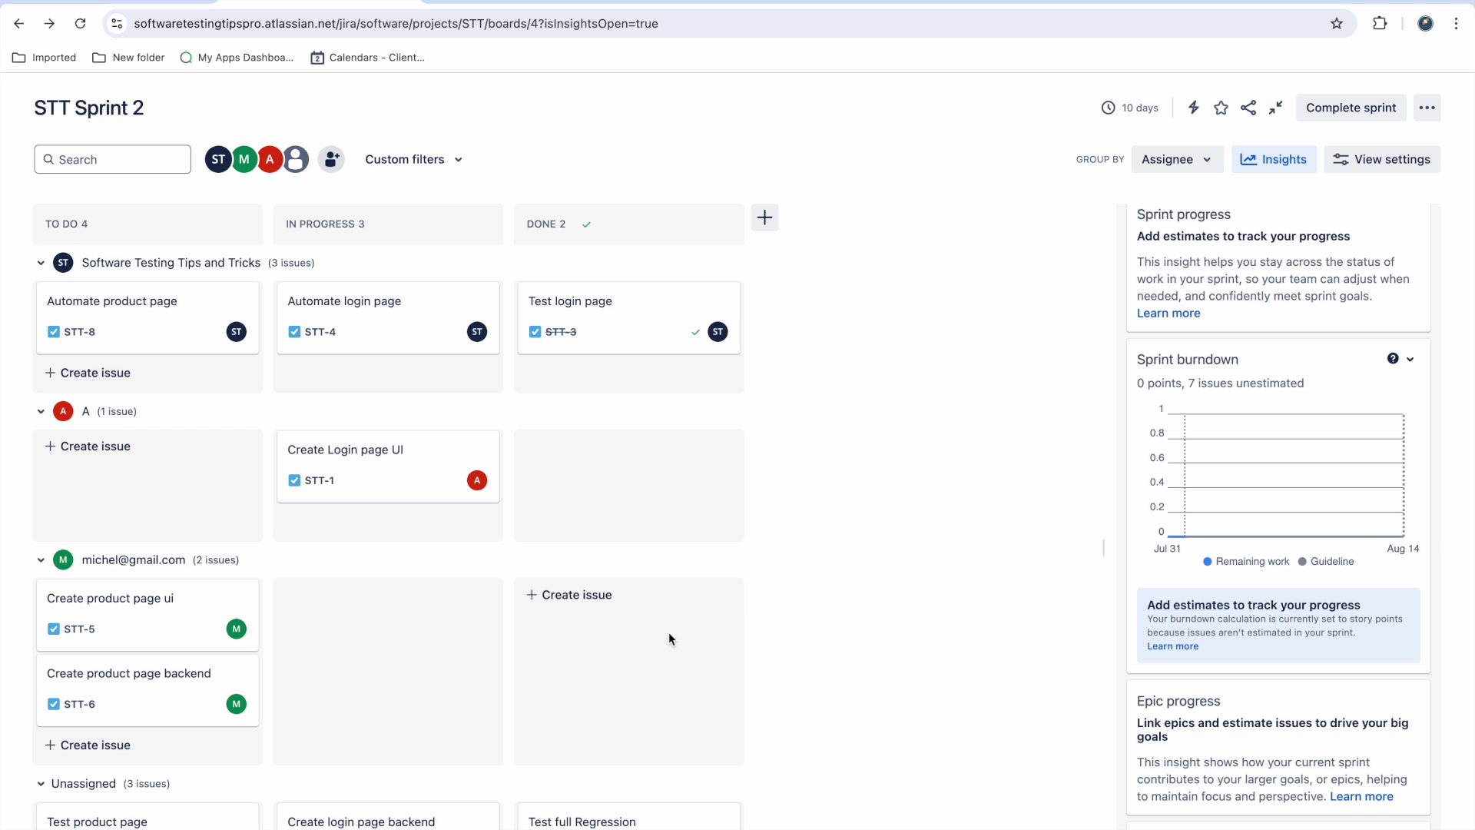
pyautogui.moveTo(1329, 517)
pyautogui.scroll(3, 1275, 499)
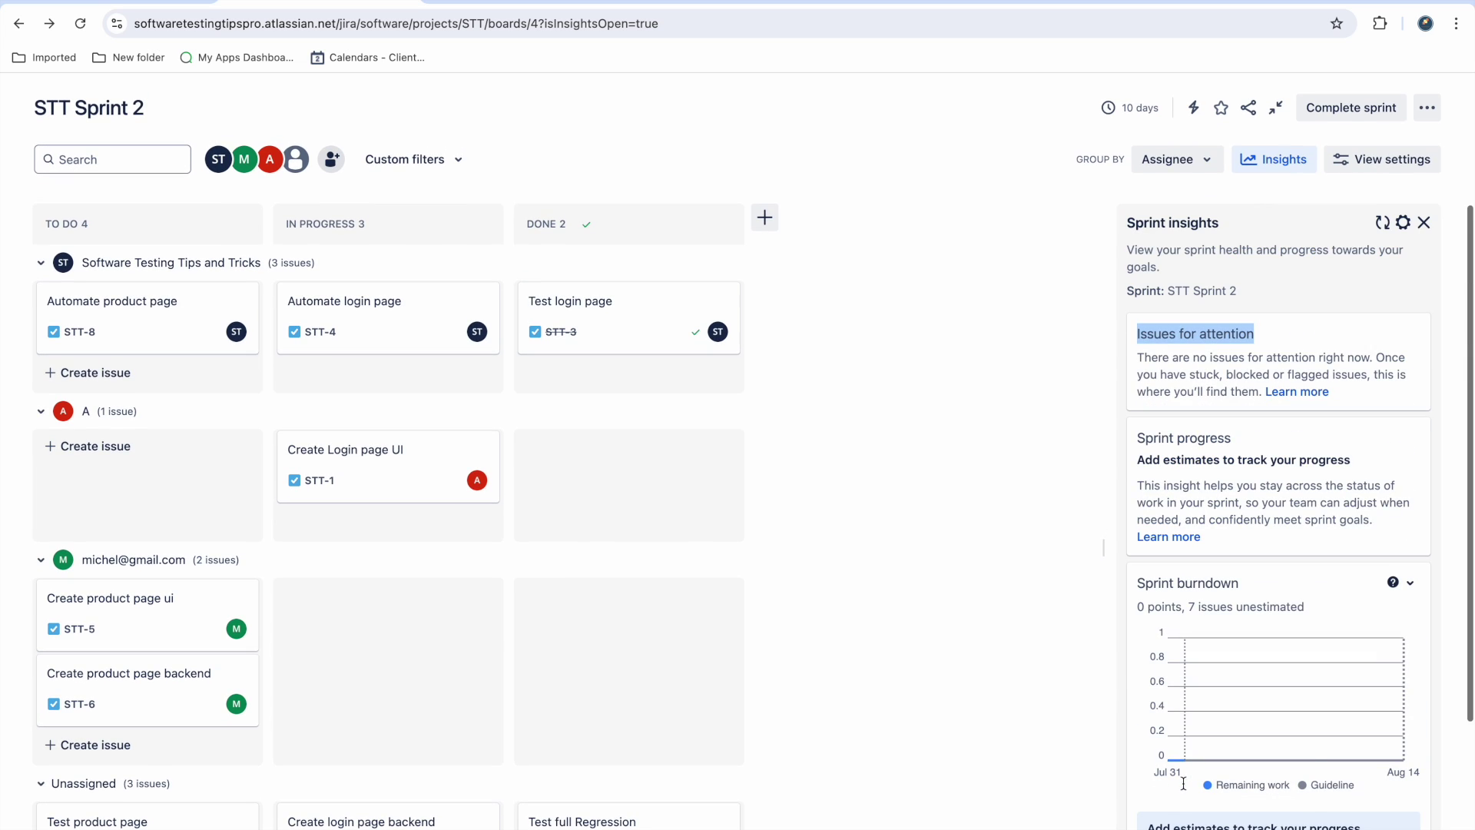
pyautogui.click(1404, 223)
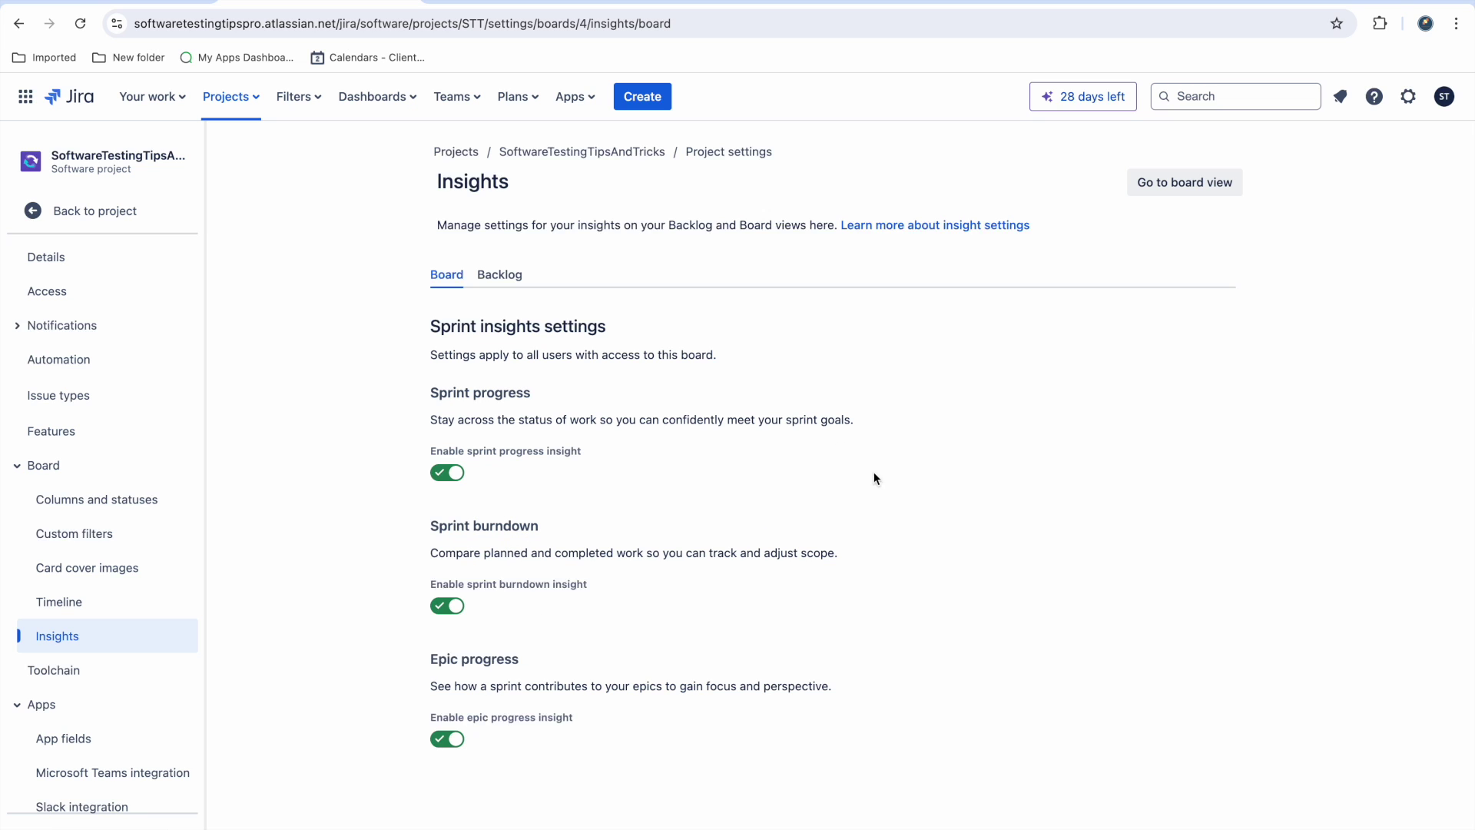
pyautogui.click(1152, 184)
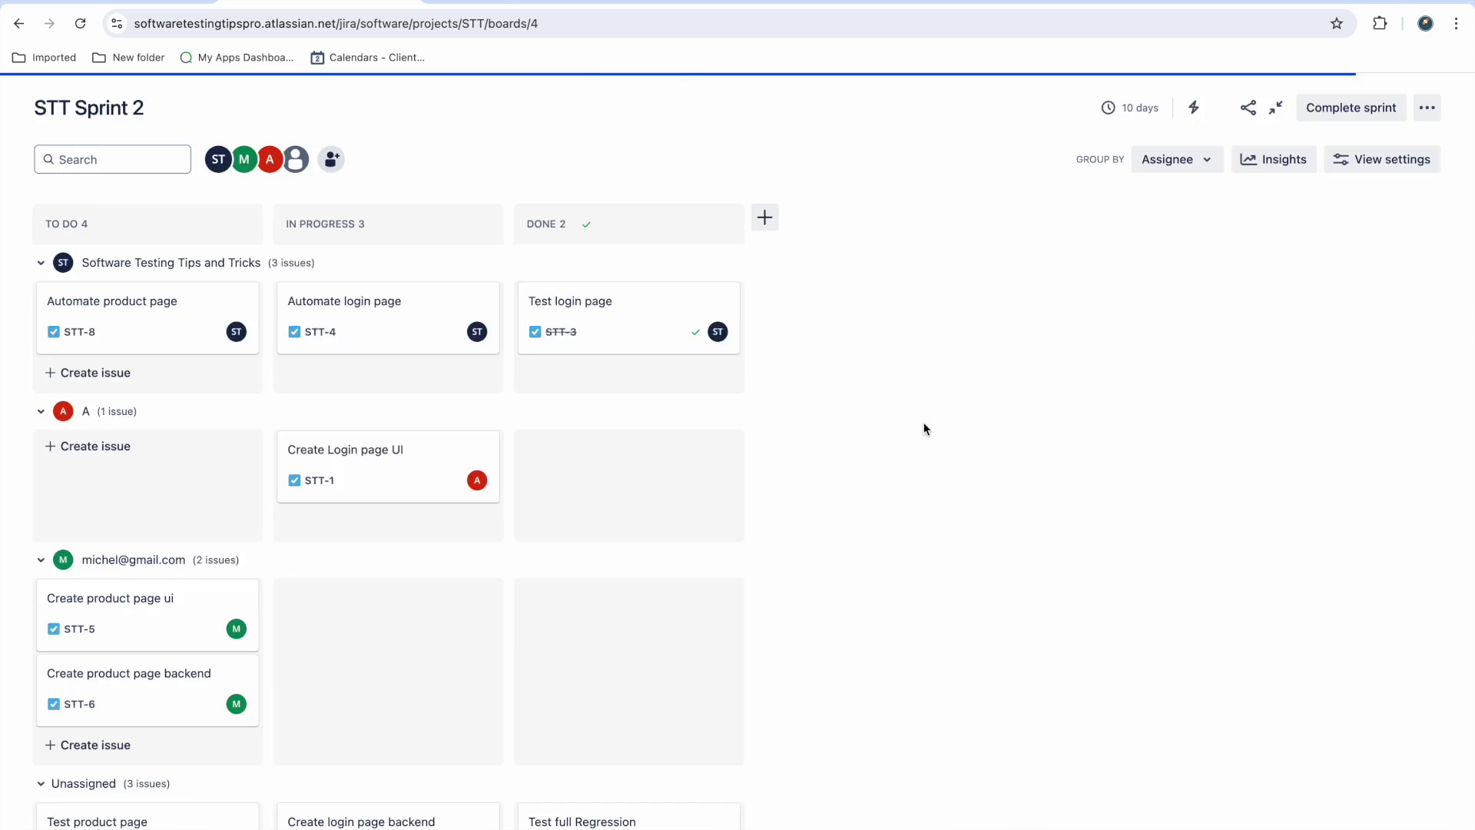
# Switch opening issues in the sidebar on and off, and collapse and re-expand all swimlanes on the board
pyautogui.click(1395, 158)
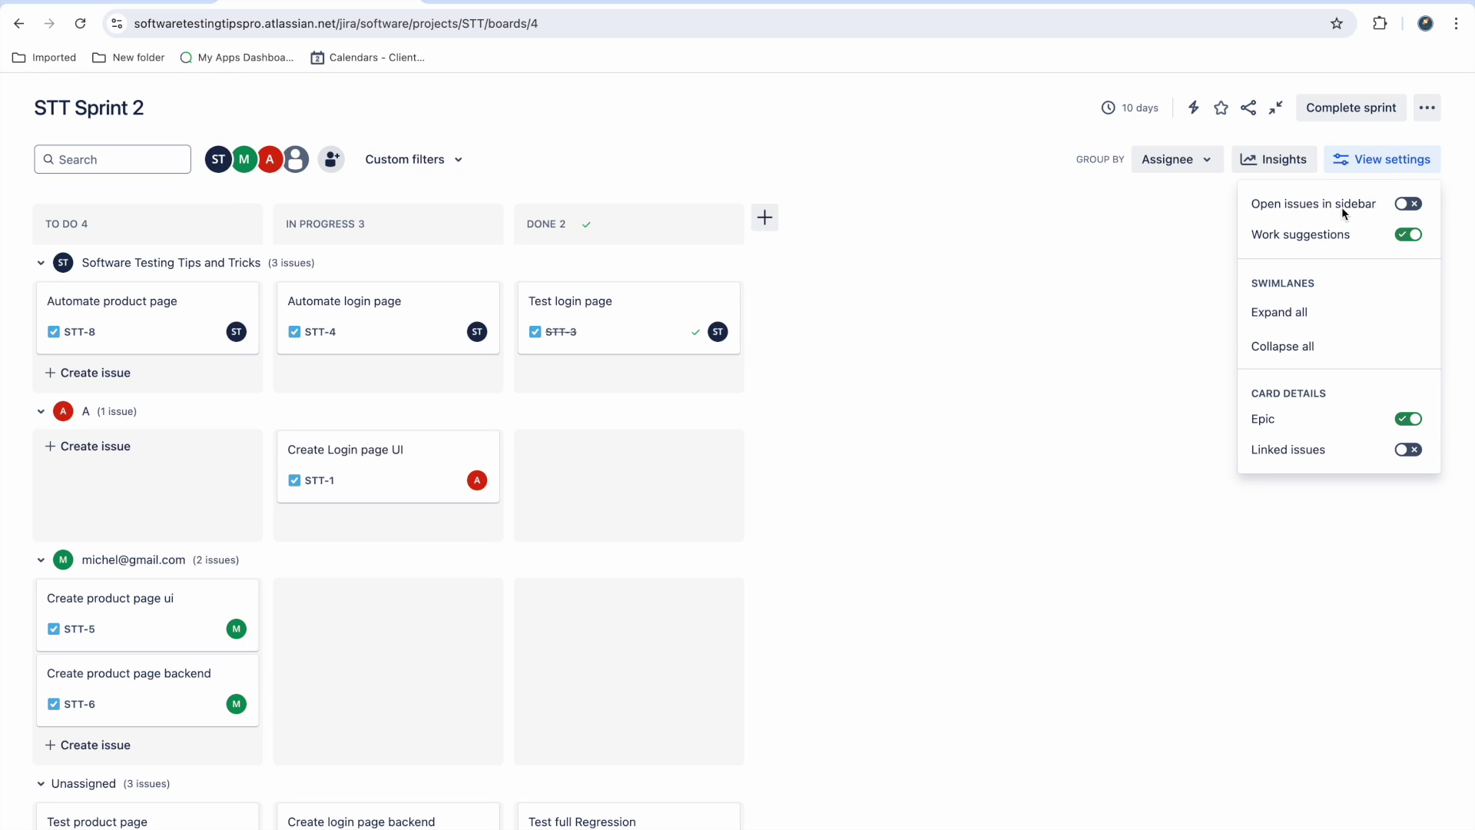
pyautogui.click(1409, 205)
pyautogui.click(1409, 205)
pyautogui.click(1316, 310)
pyautogui.click(1314, 346)
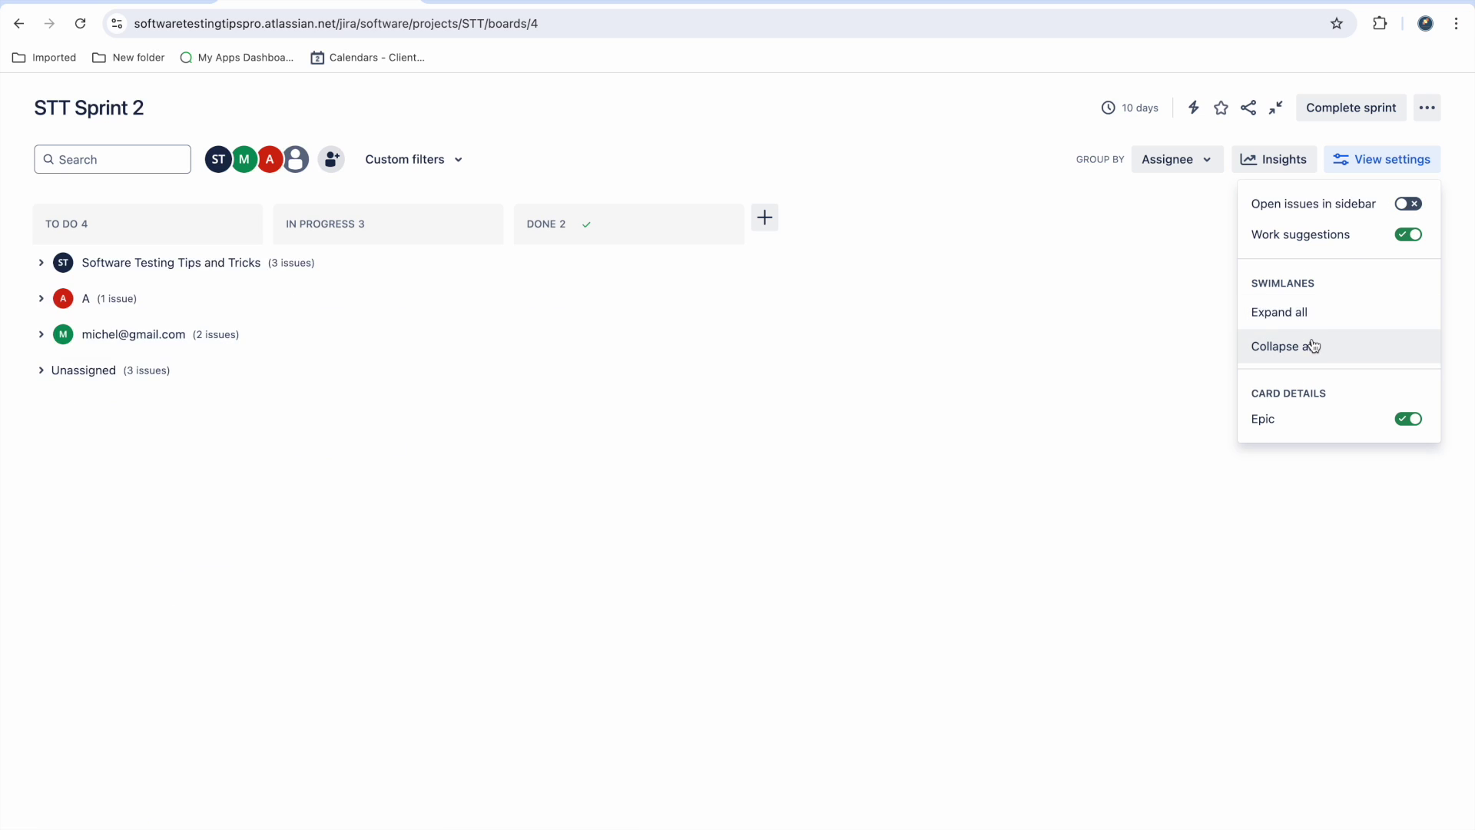
pyautogui.click(1310, 313)
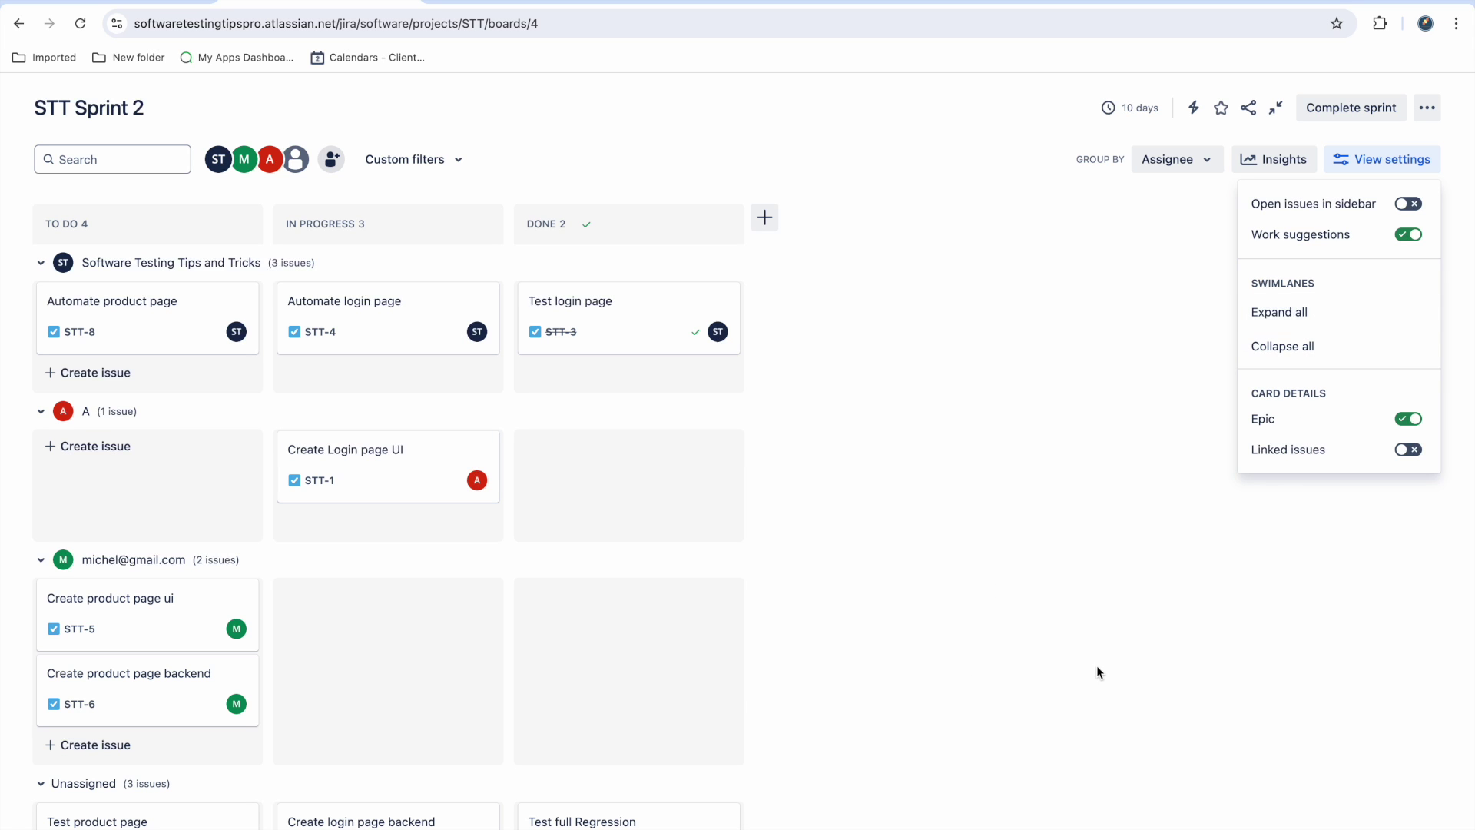
pyautogui.click(1069, 647)
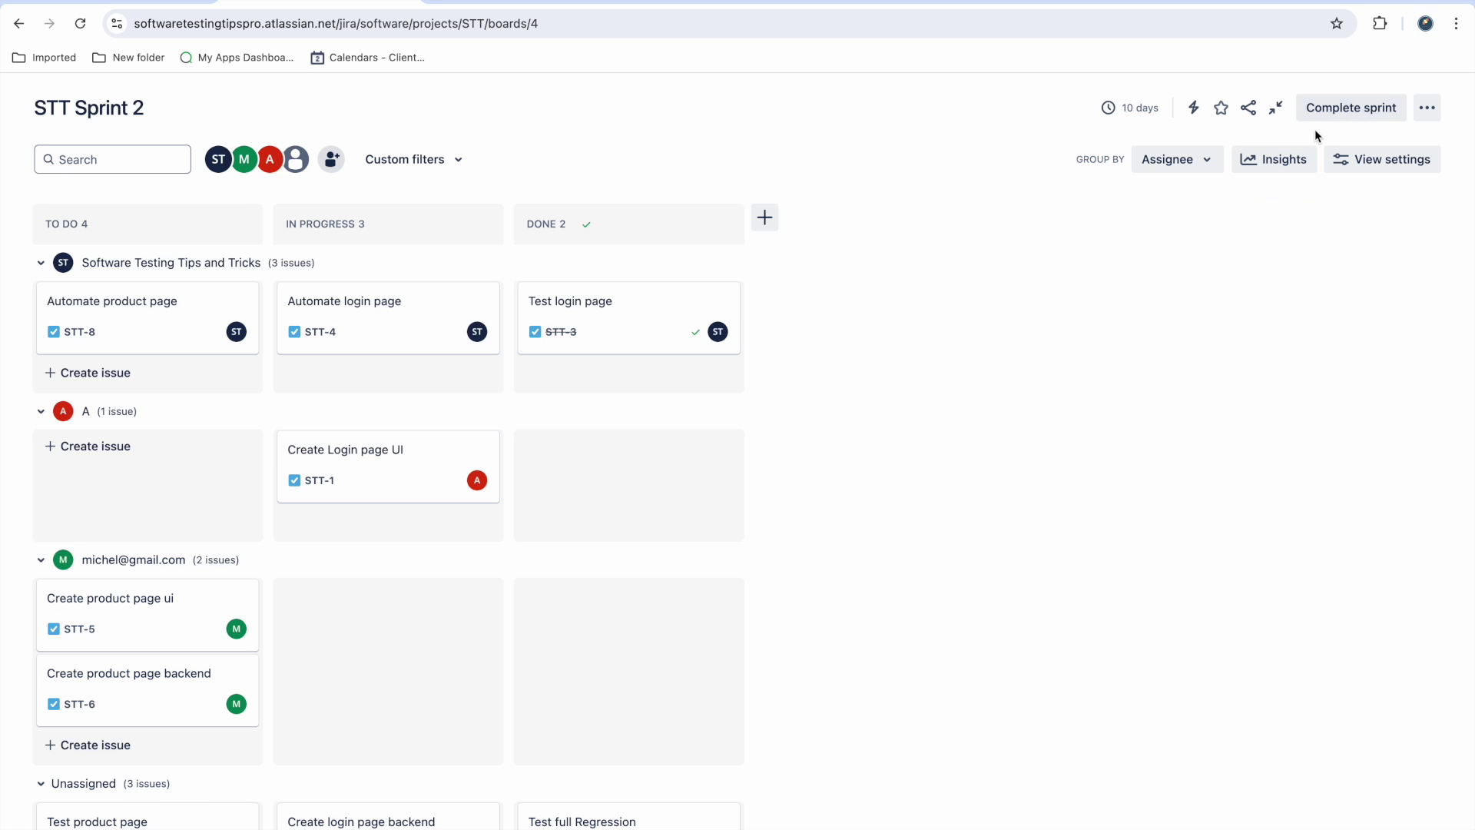
# Complete STT Sprint 2 and move its open issues to a new sprint
pyautogui.click(1355, 108)
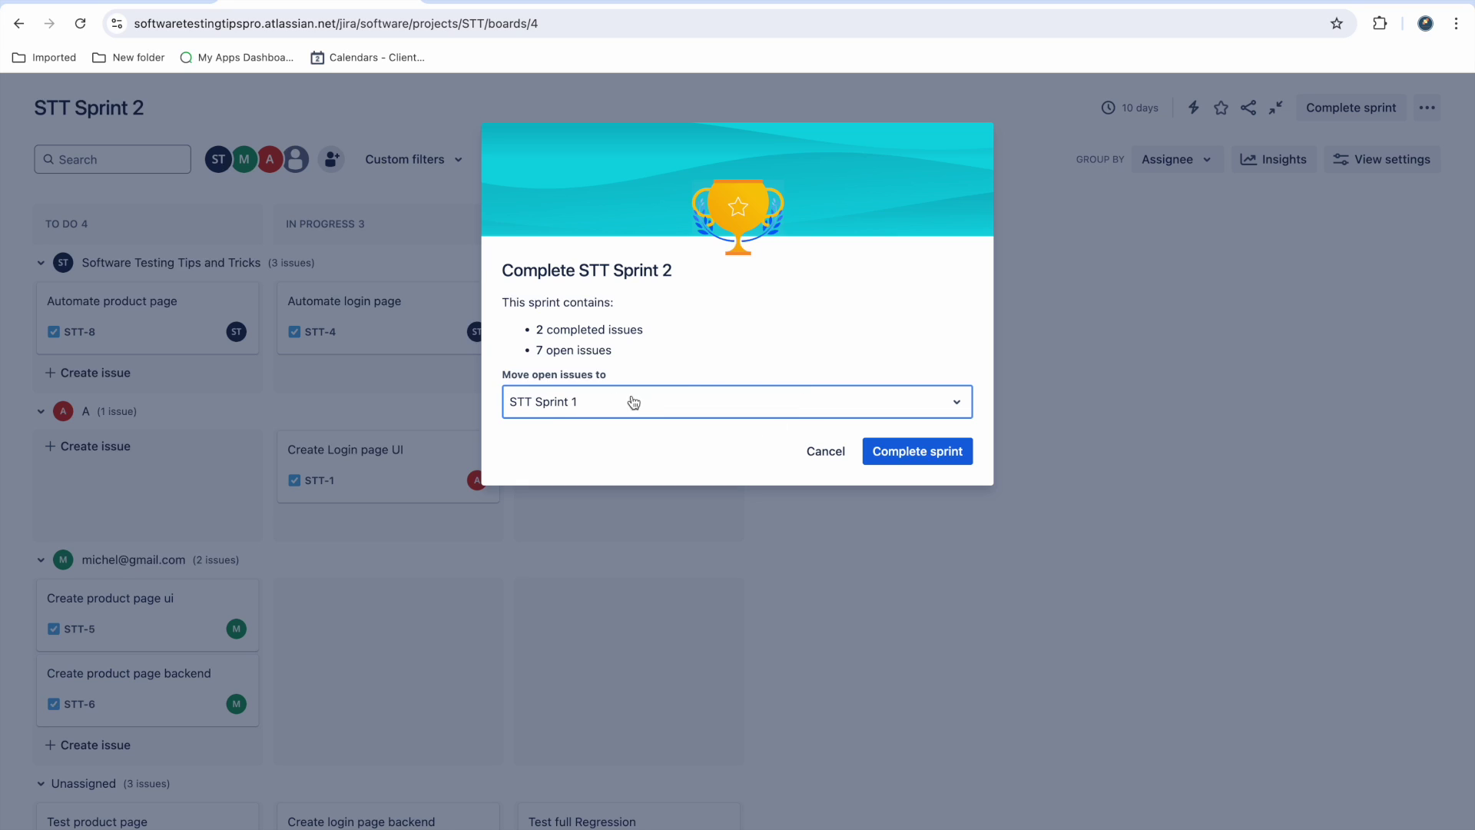
pyautogui.click(957, 401)
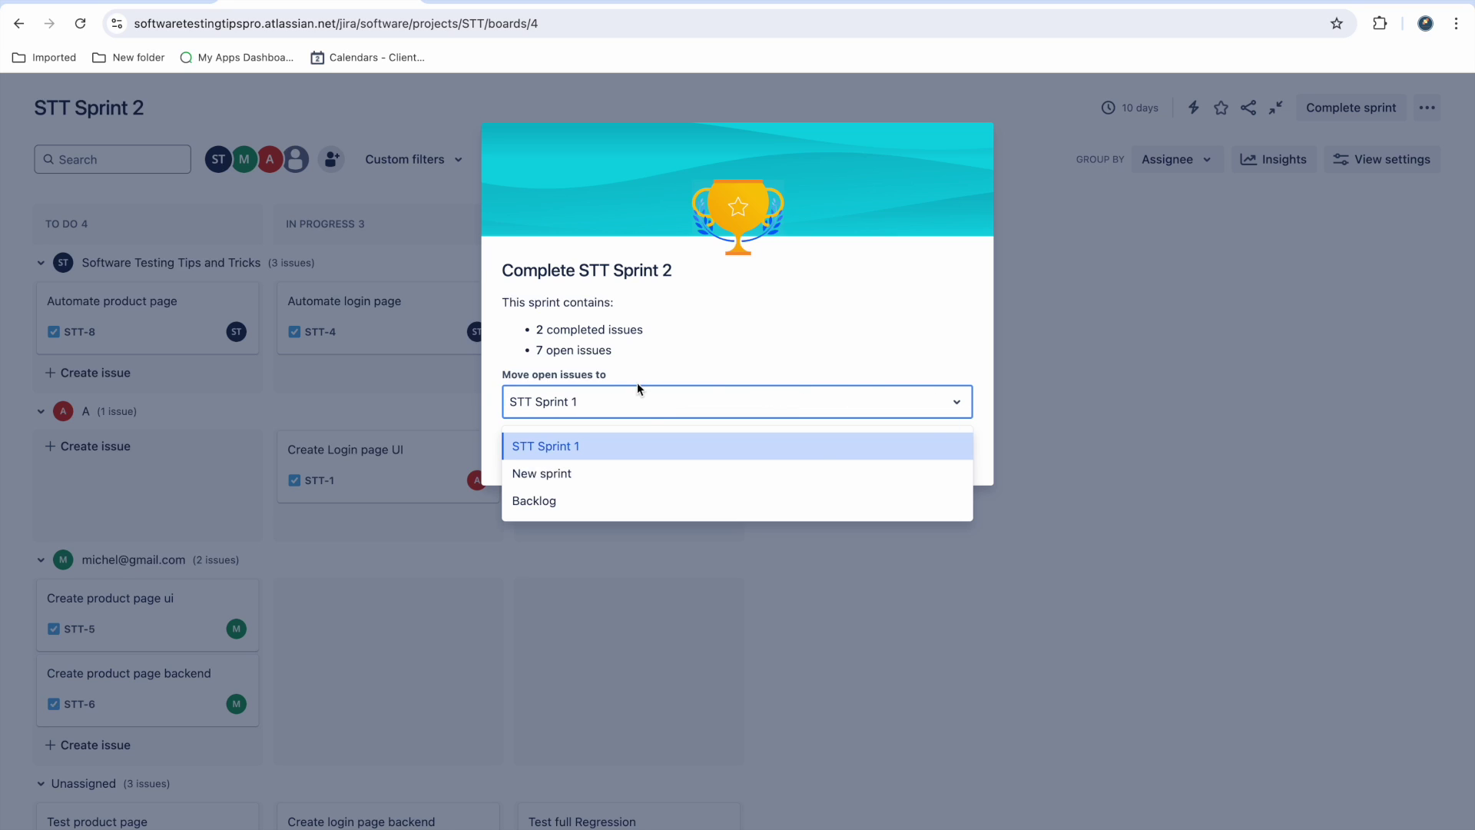
pyautogui.click(564, 472)
pyautogui.click(891, 454)
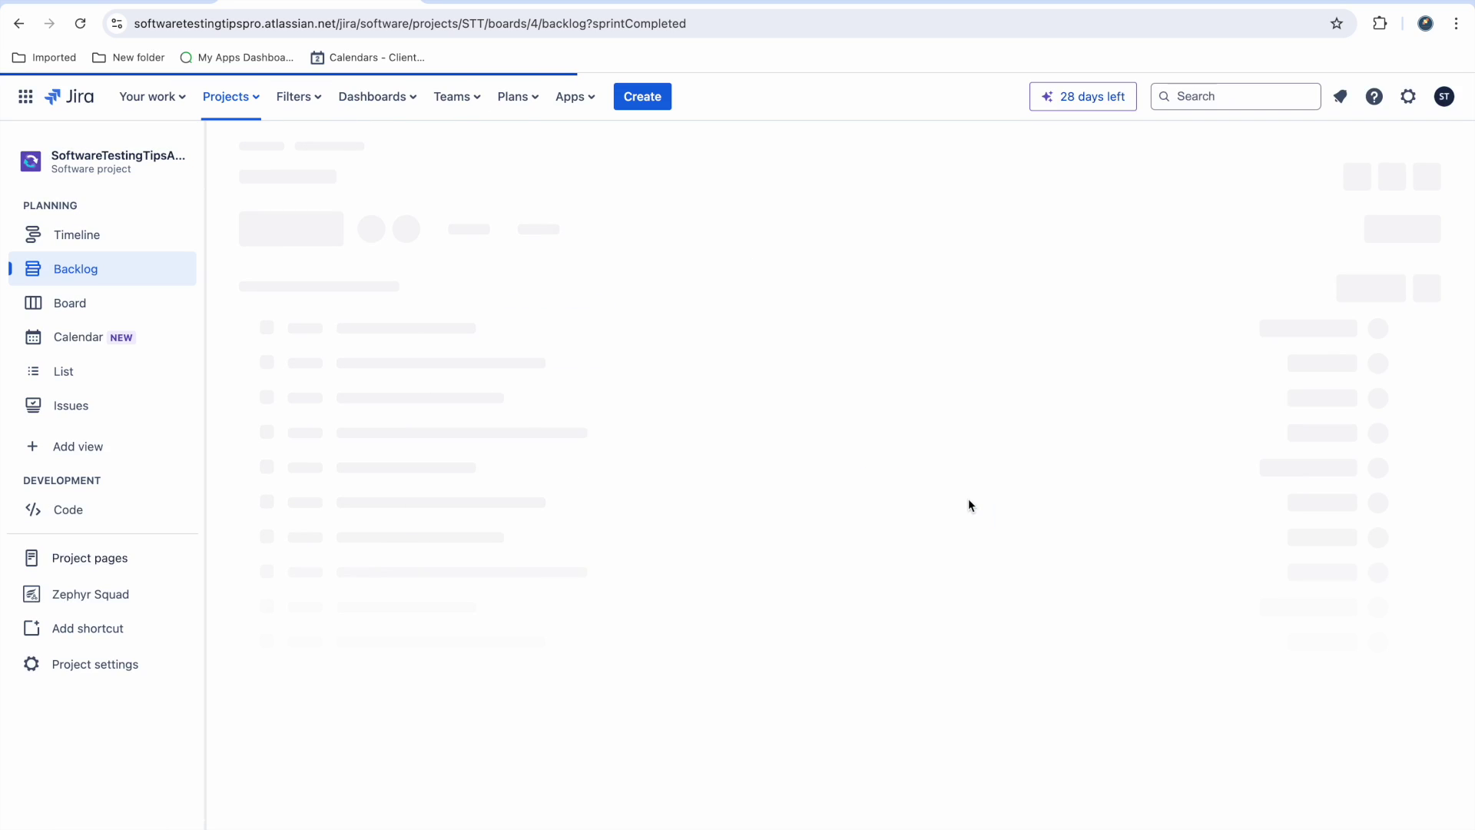
# Review the sprints in the backlog and view the start settings of the new STT Sprint 2 without starting it
pyautogui.scroll(-2, 761, 634)
pyautogui.scroll(2, 761, 635)
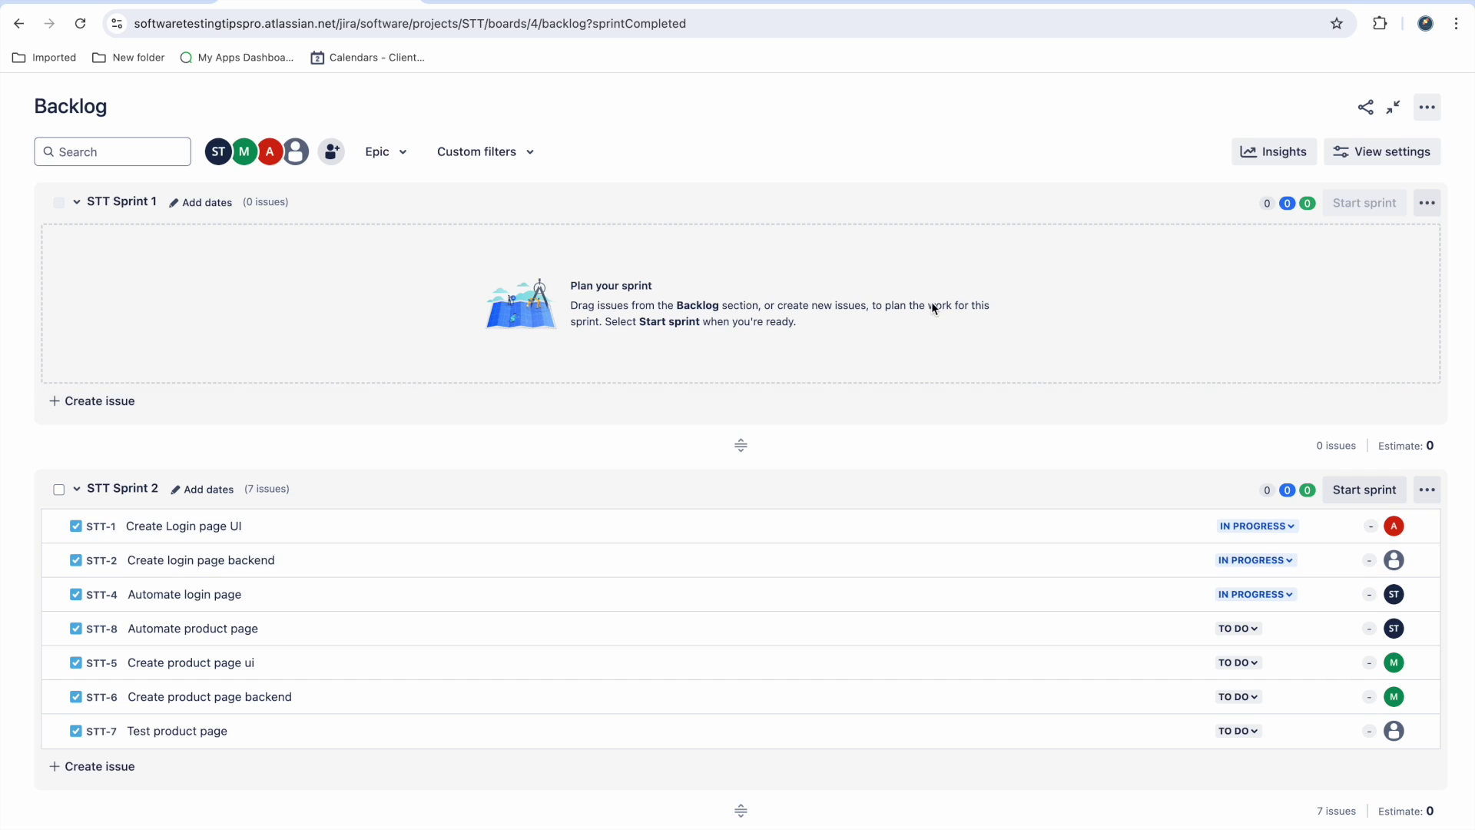
pyautogui.scroll(-2, 623, 777)
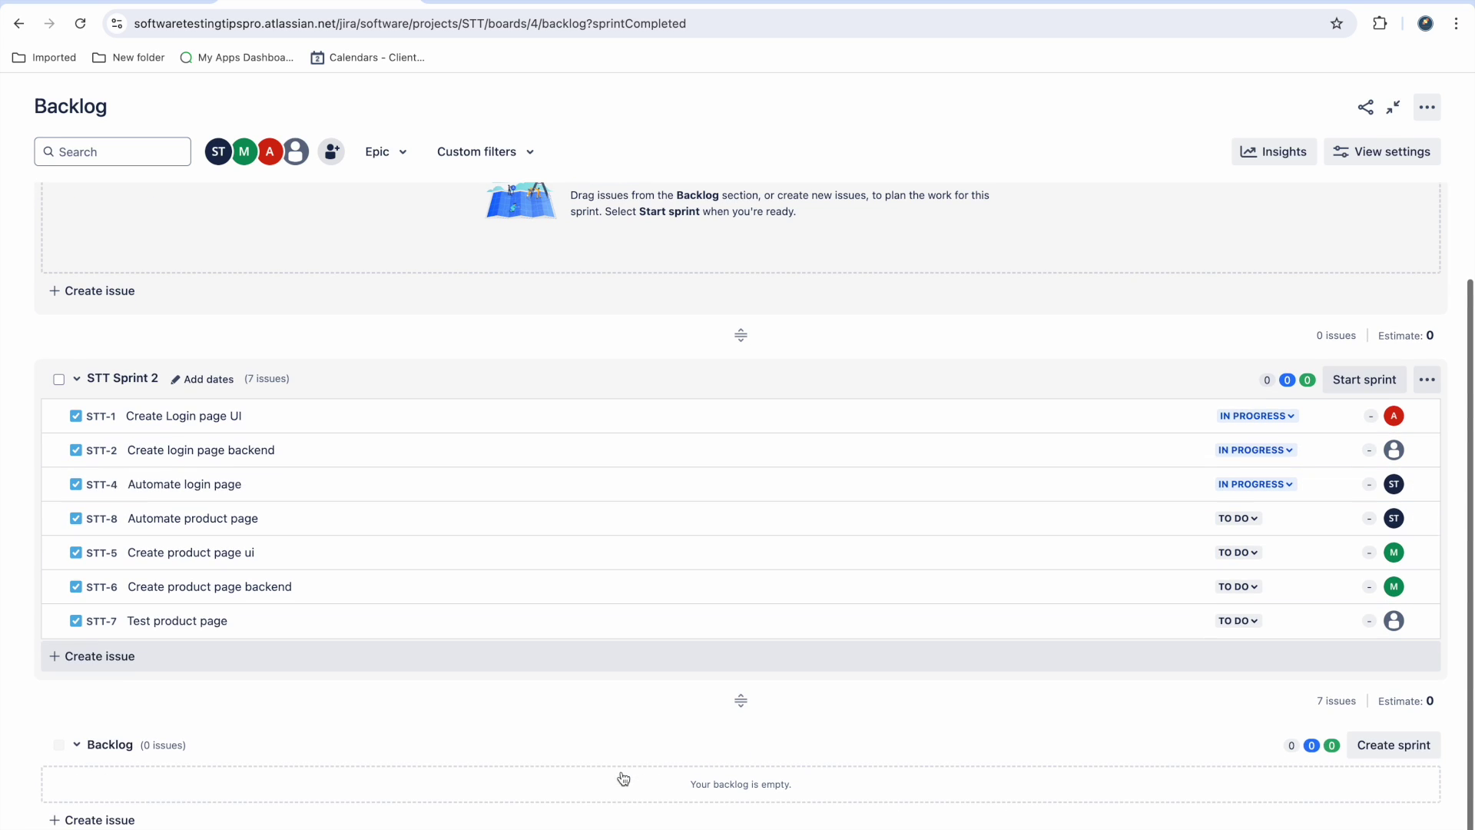
pyautogui.click(1401, 382)
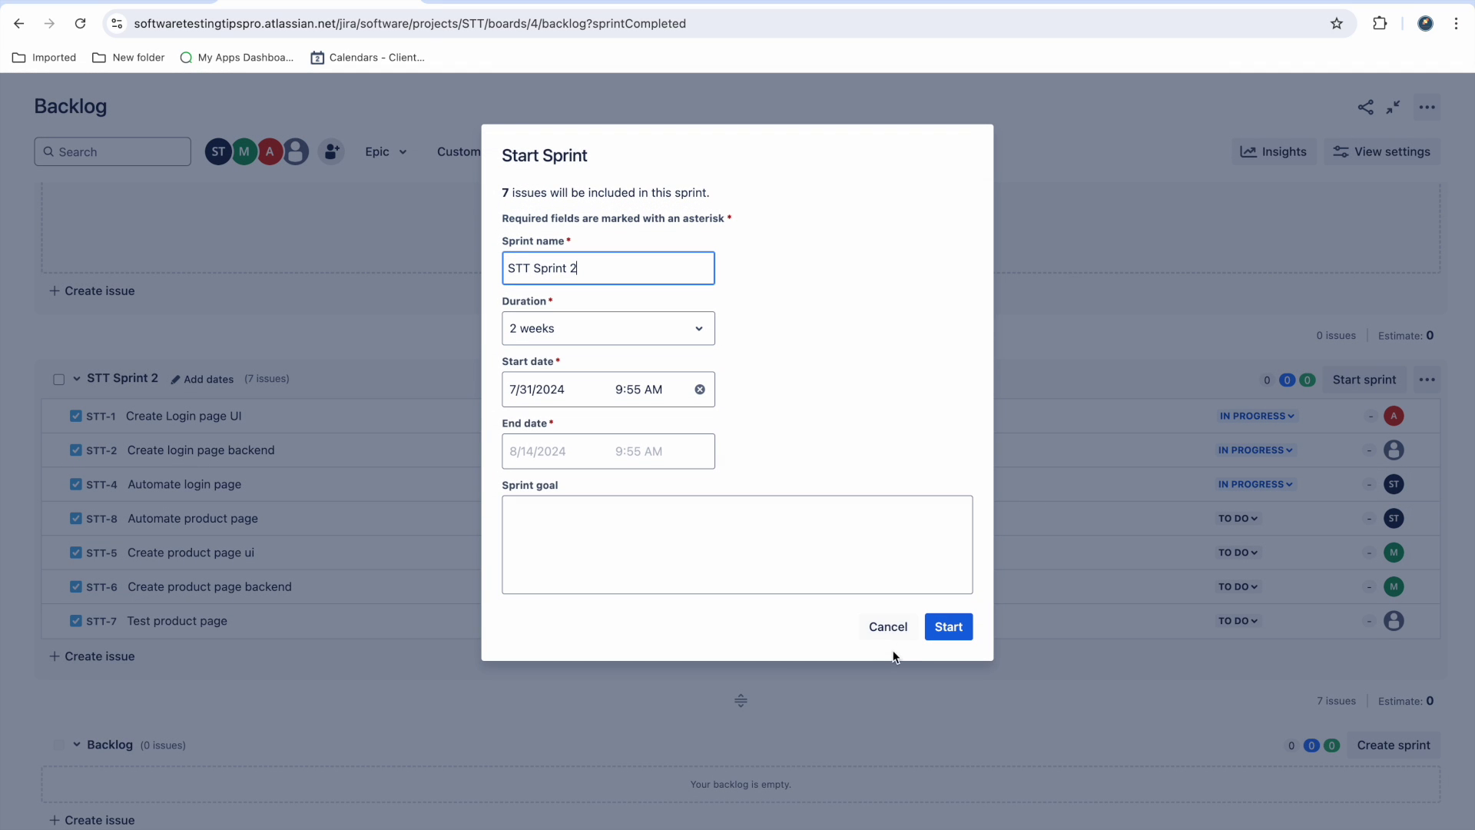
pyautogui.click(893, 633)
pyautogui.scroll(2, 911, 747)
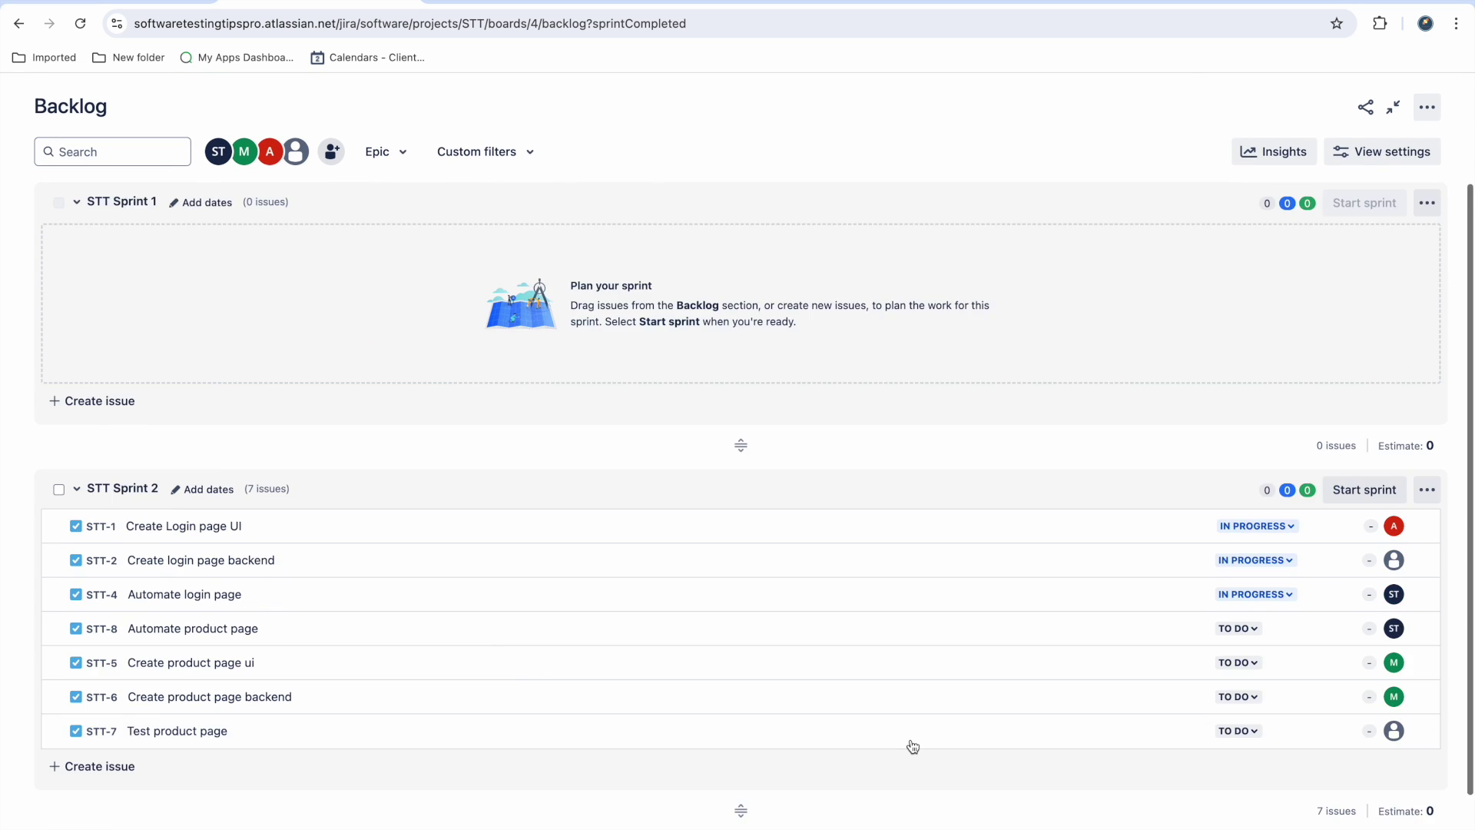